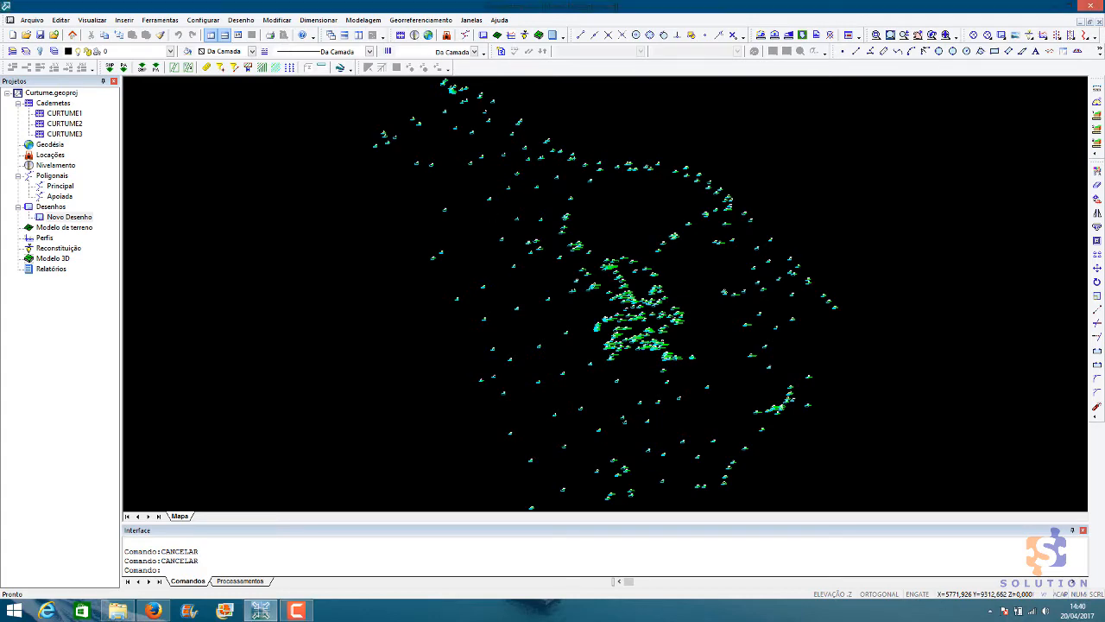
# Inspect survey point 53's name, description, coordinates, elevation and available point styles, leaving its properties unchanged.
pyautogui.scroll(5, 489, 199)
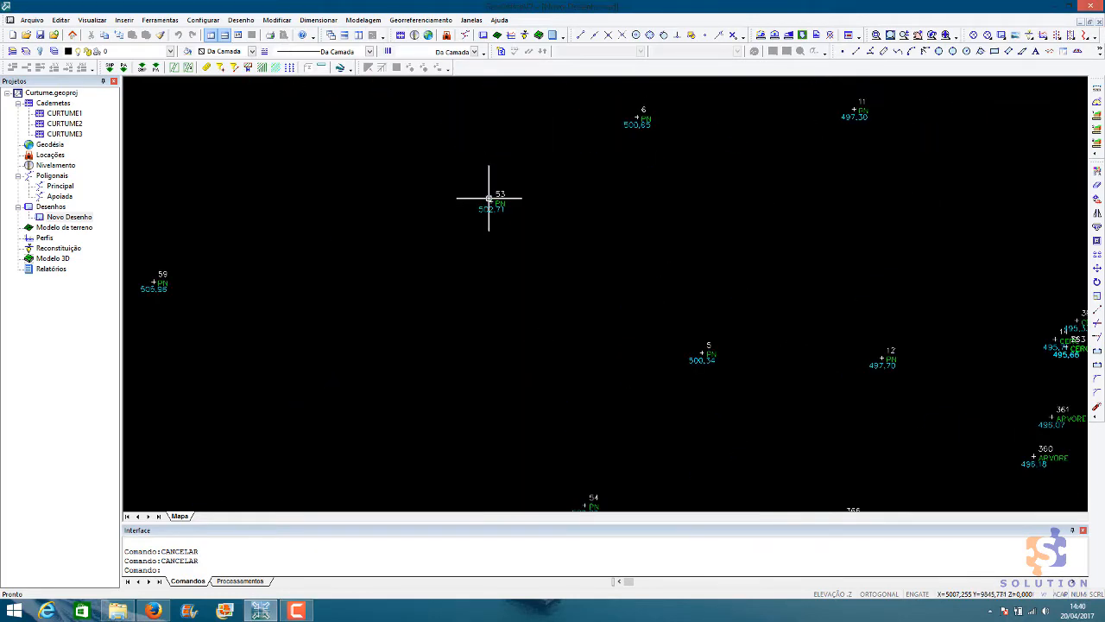
pyautogui.scroll(4, 491, 200)
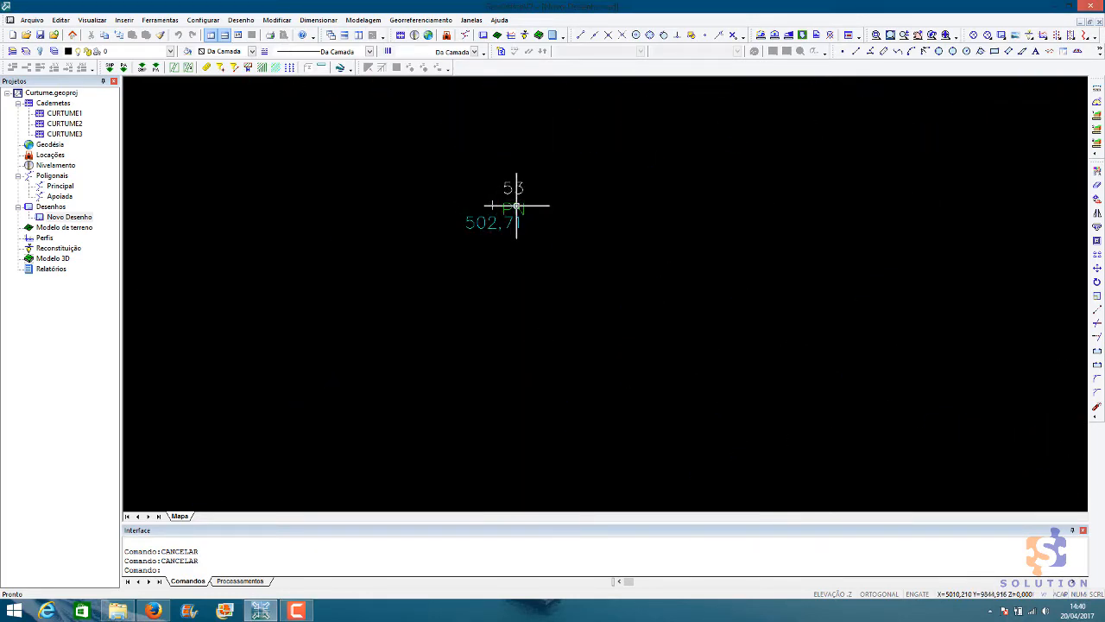
pyautogui.doubleClick(516, 205)
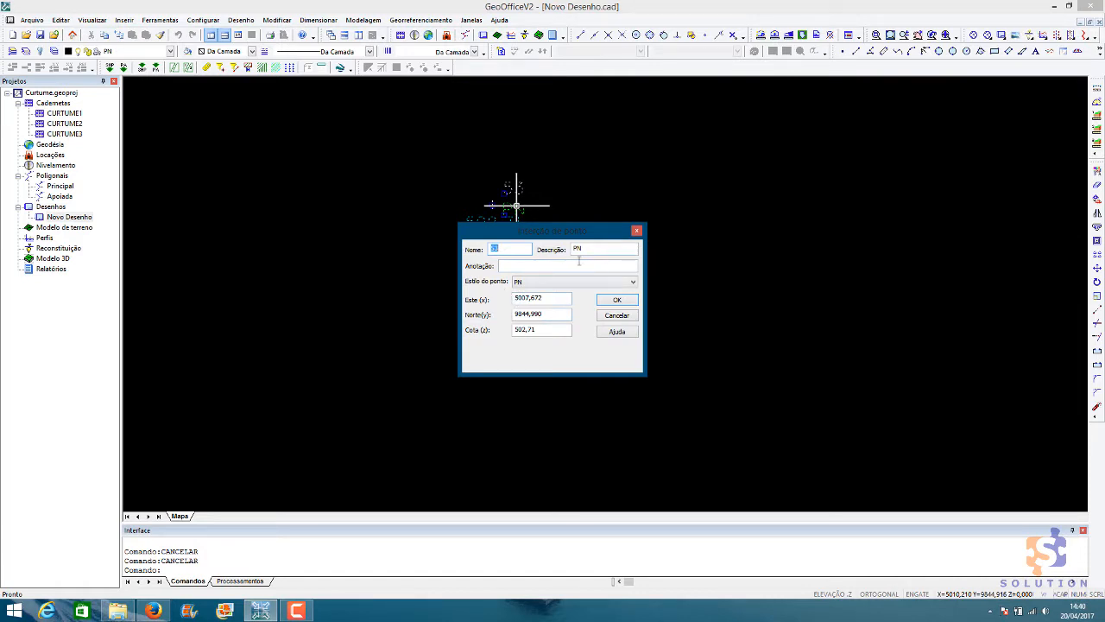
pyautogui.click(607, 250)
pyautogui.moveTo(520, 250); pyautogui.dragTo(487, 250)
pyautogui.moveTo(550, 299); pyautogui.dragTo(478, 337)
pyautogui.click(578, 285)
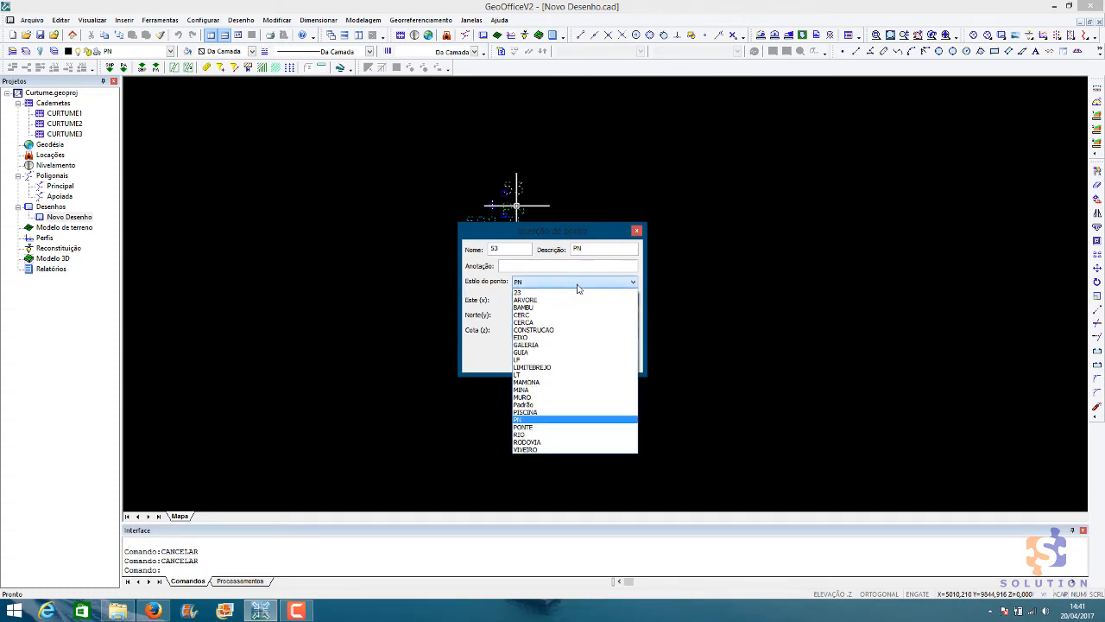
pyautogui.click(578, 285)
pyautogui.click(636, 231)
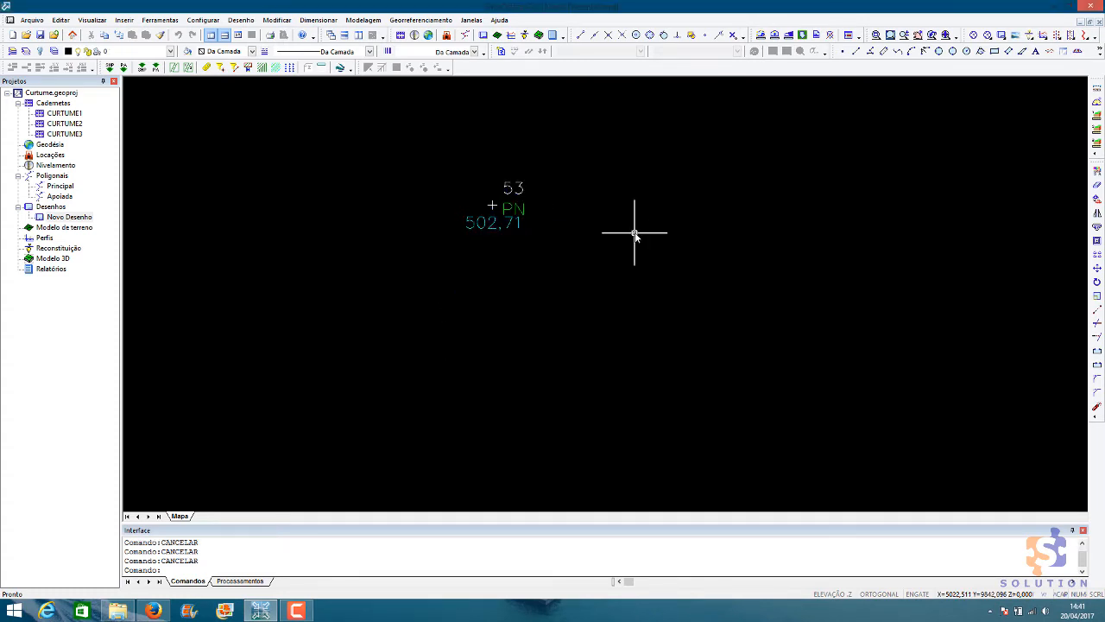
pyautogui.scroll(-3, 633, 263)
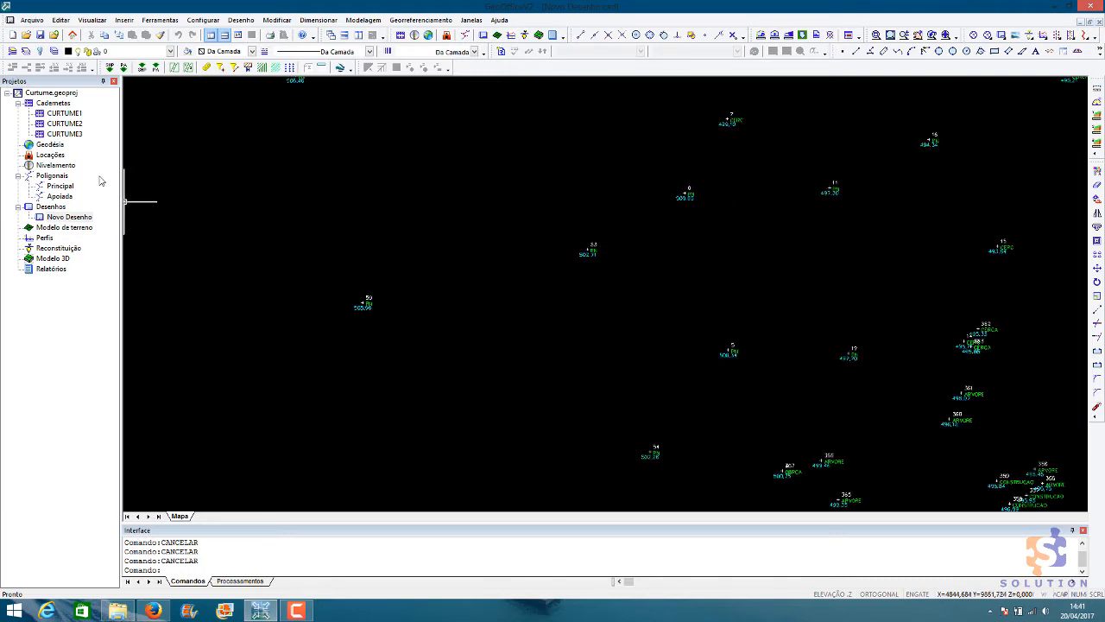
pyautogui.click(69, 113)
pyautogui.click(73, 135)
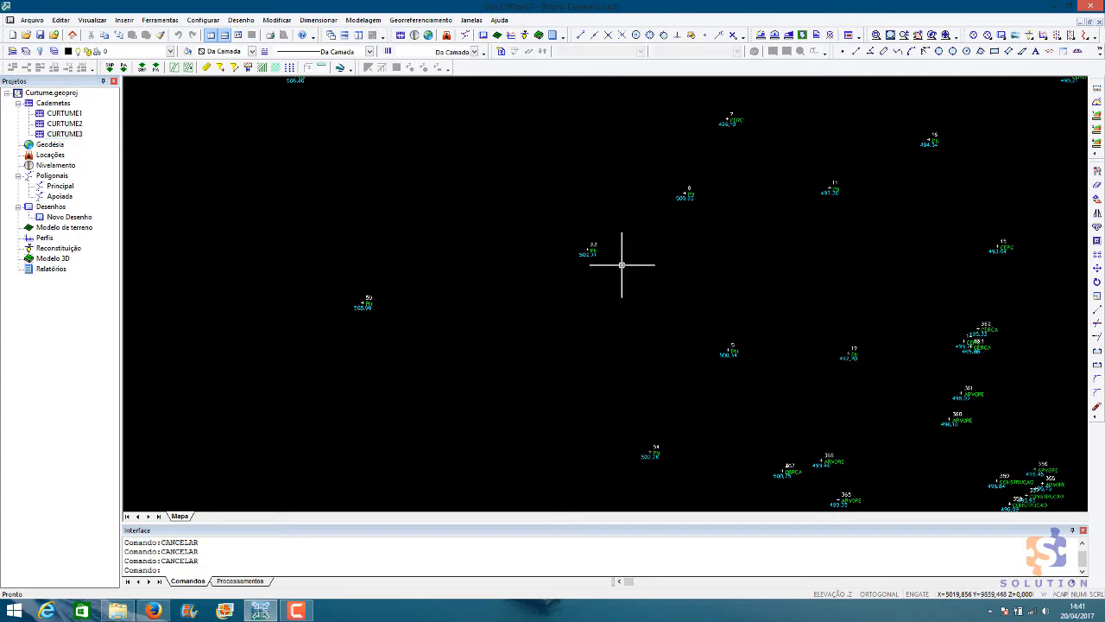
pyautogui.scroll(5, 595, 250)
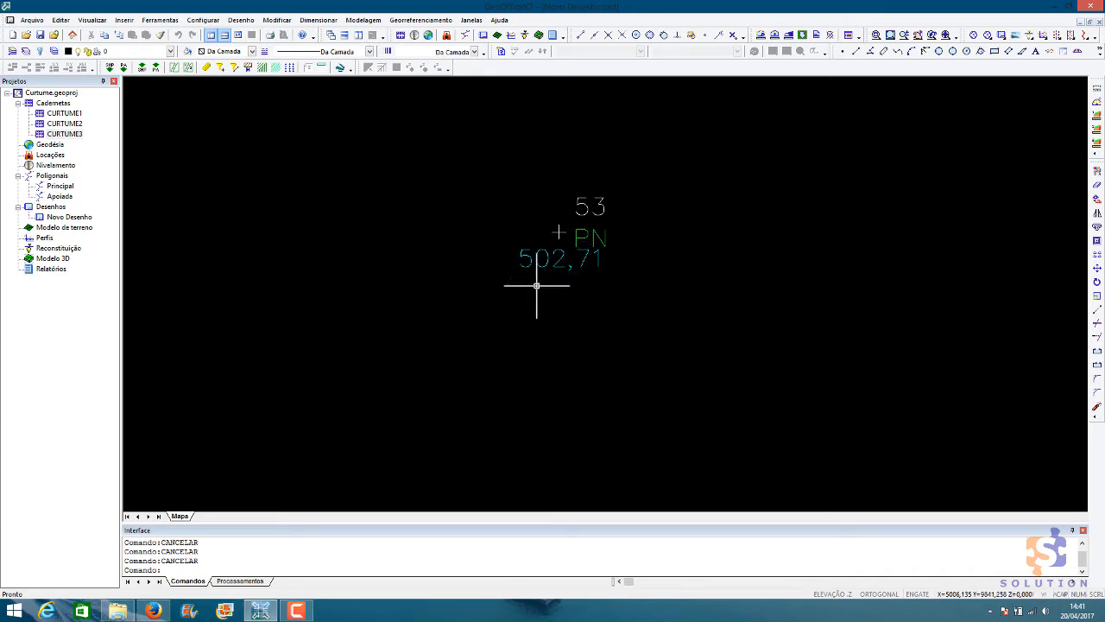
pyautogui.scroll(-8, 533, 302)
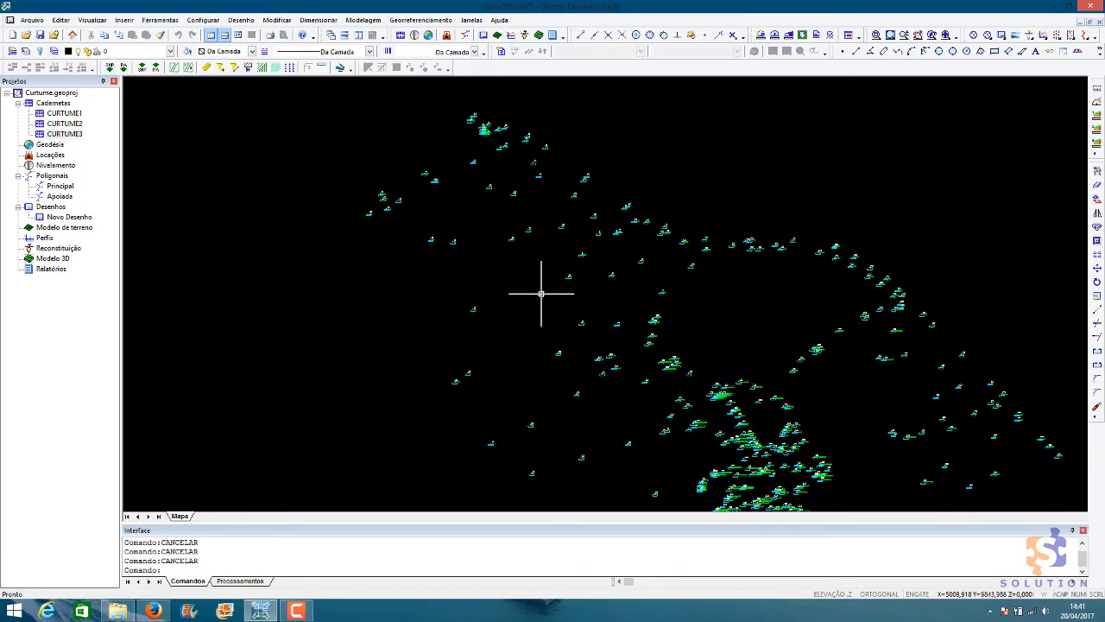
pyautogui.scroll(-2, 537, 285)
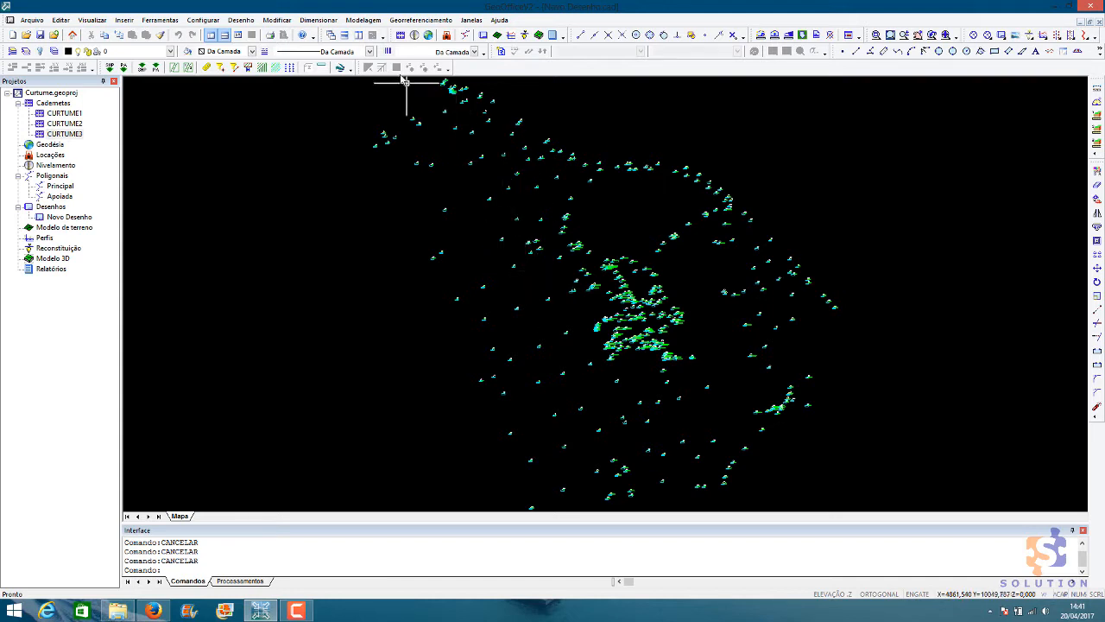
pyautogui.click(363, 20)
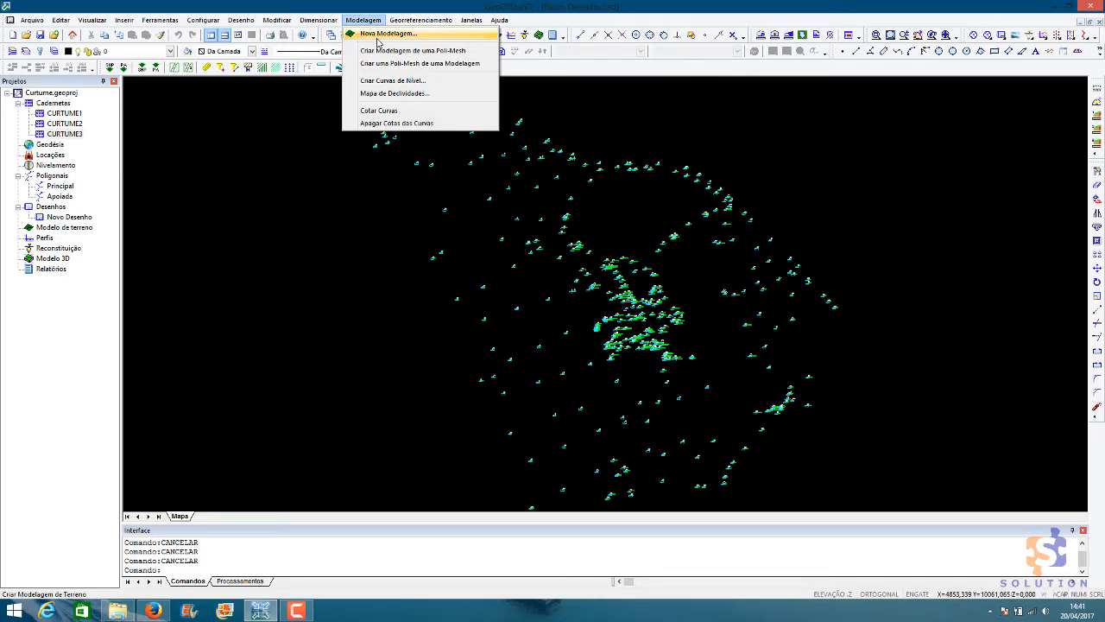
pyautogui.click(300, 97)
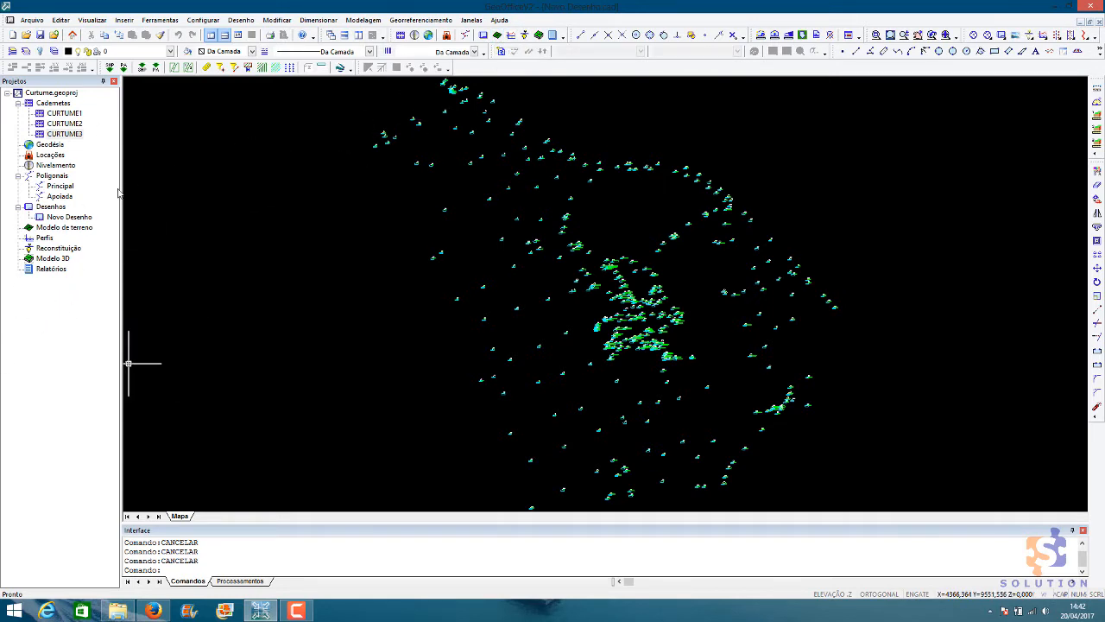
# Start a new terrain model item in the project, name it Natural, and review the layers selected as point sources.
pyautogui.rightClick(46, 309)
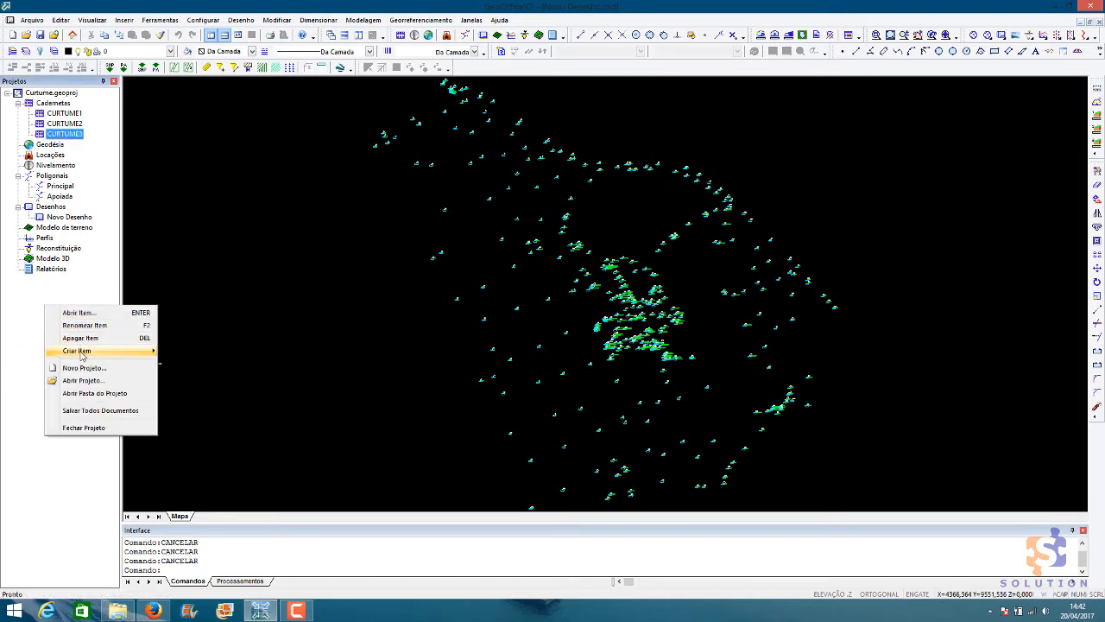
pyautogui.moveTo(82, 352)
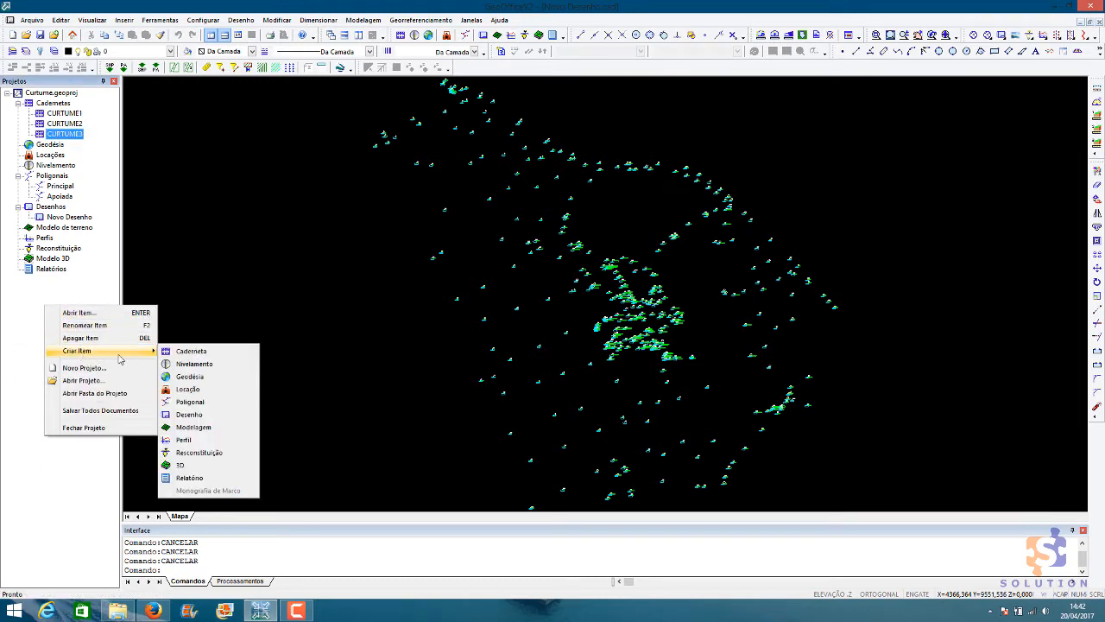
pyautogui.click(199, 429)
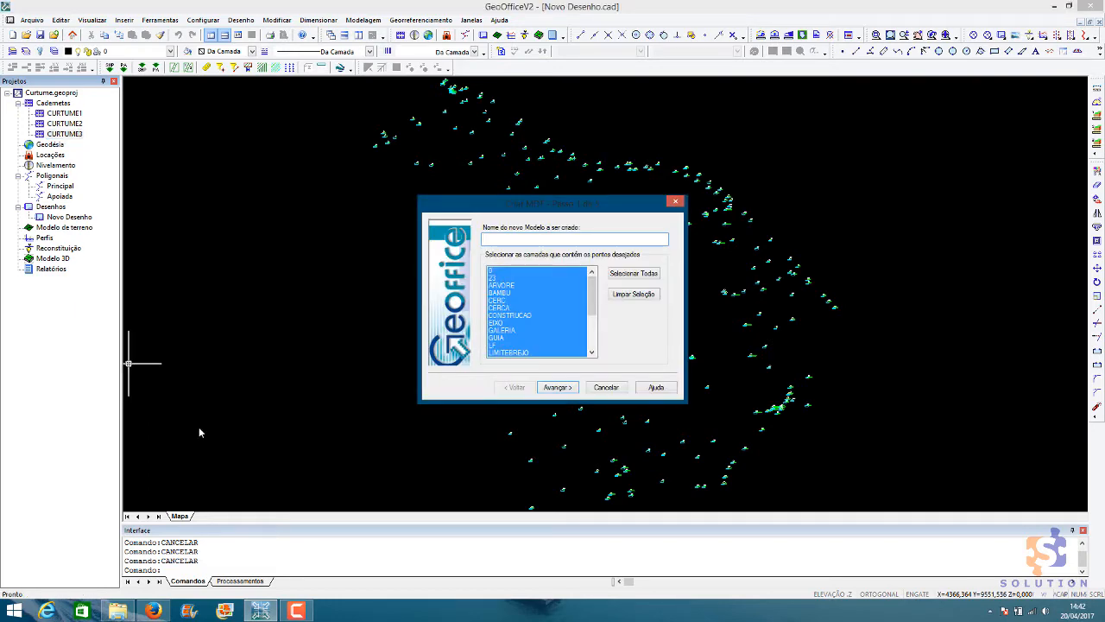
pyautogui.write('Natural')
pyautogui.moveTo(591, 289); pyautogui.dragTo(598, 346)
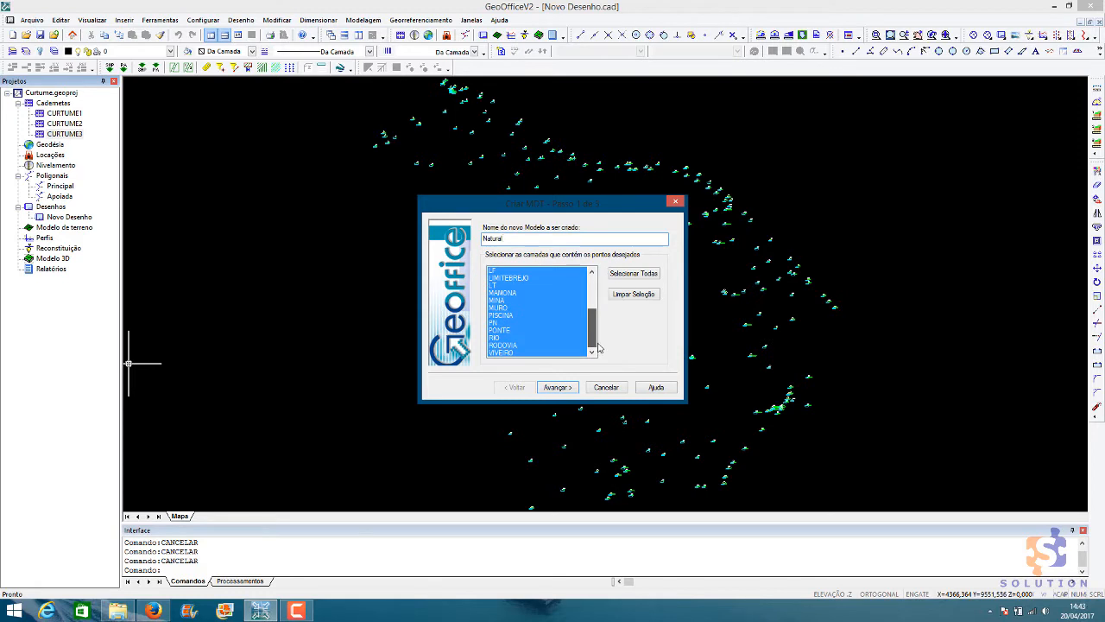
pyautogui.moveTo(598, 343); pyautogui.dragTo(590, 274)
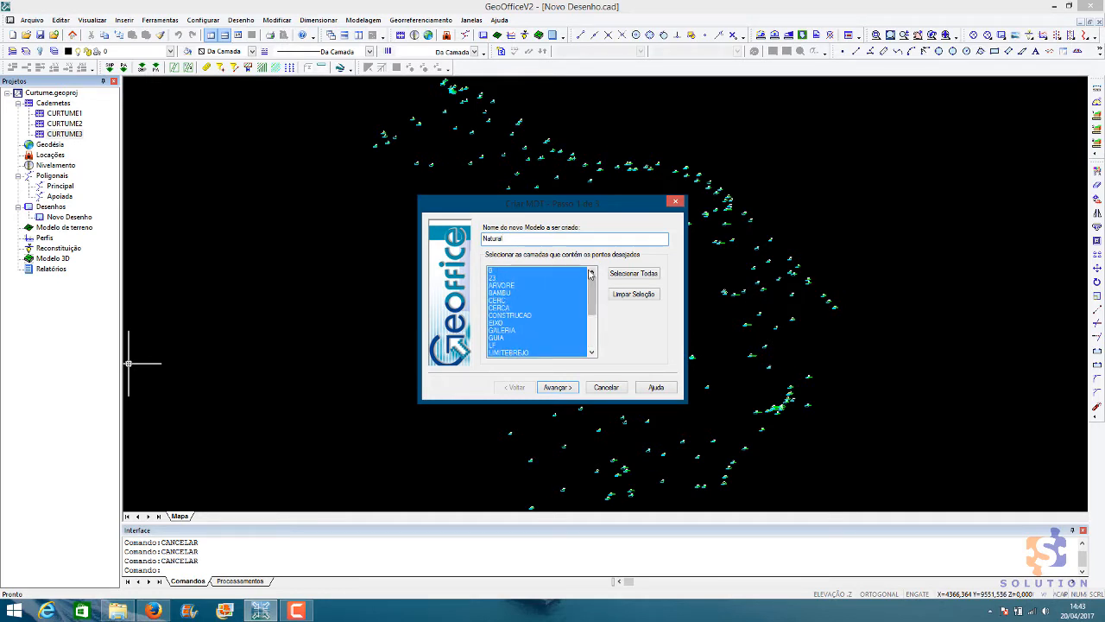
# Clear the layer selection, pick only ARVORE, CERCA, CONSTRUCAO and EIXO, and reselect all layers.
pyautogui.click(623, 297)
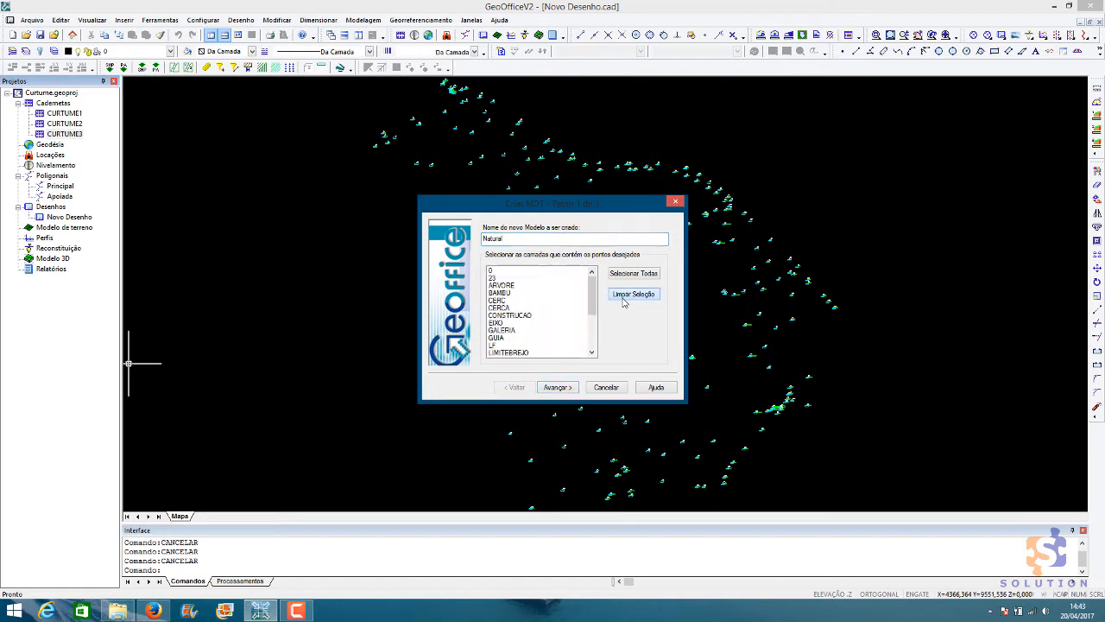
pyautogui.click(514, 286)
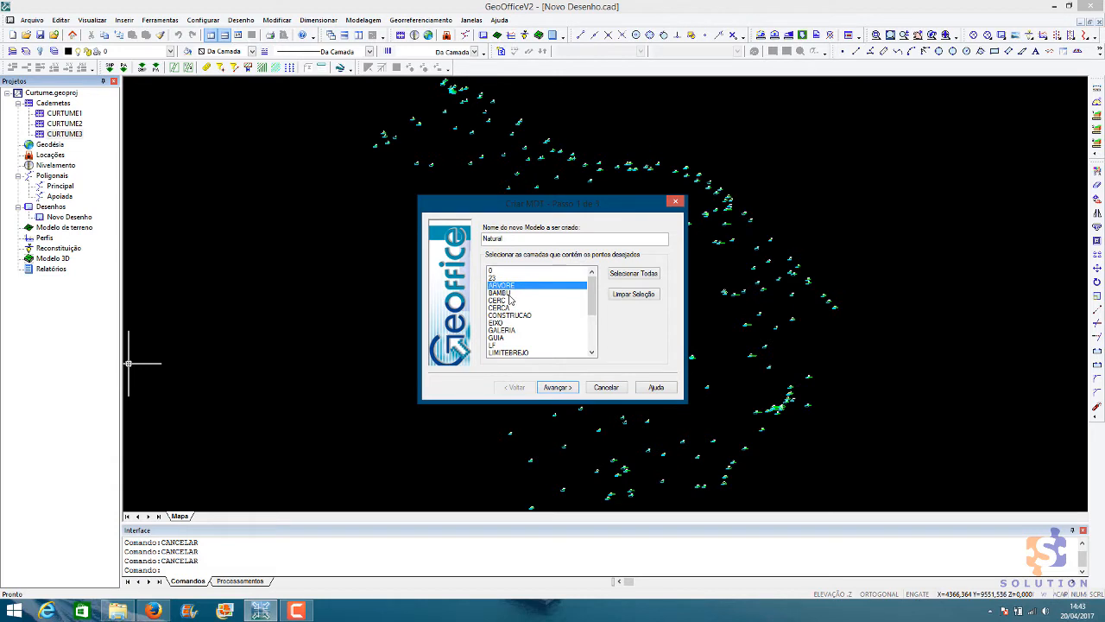
pyautogui.click(508, 307)
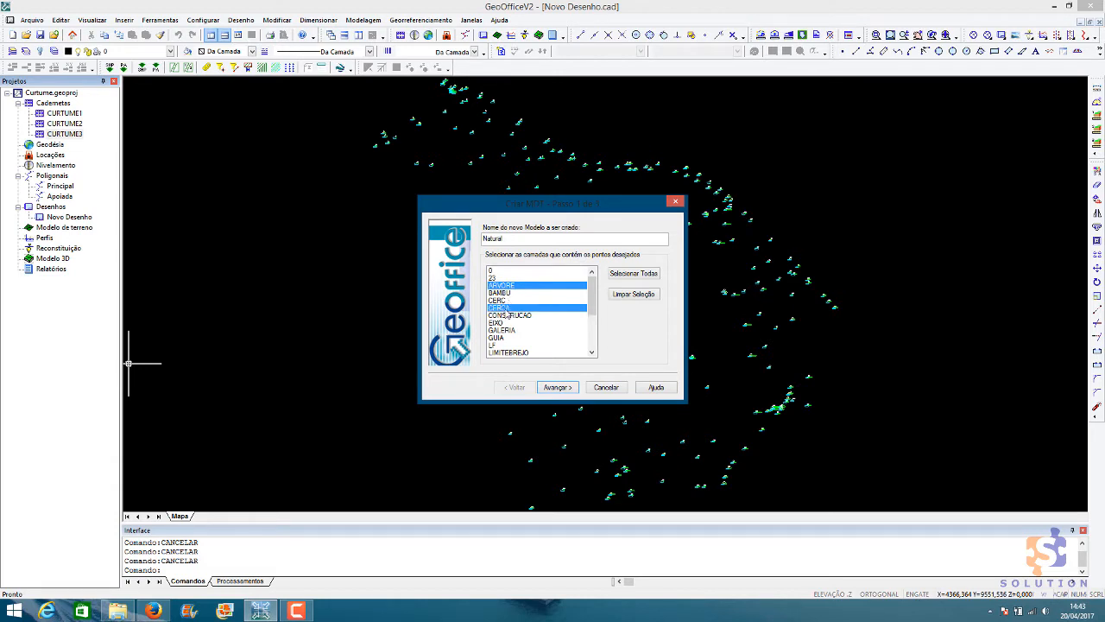
pyautogui.click(511, 315)
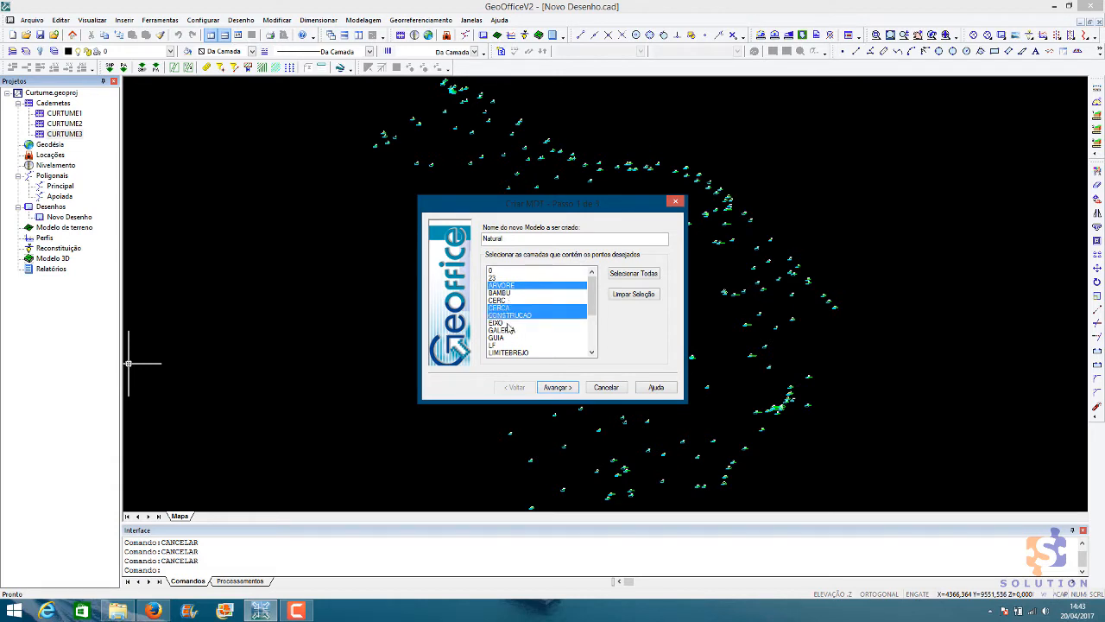
pyautogui.click(507, 323)
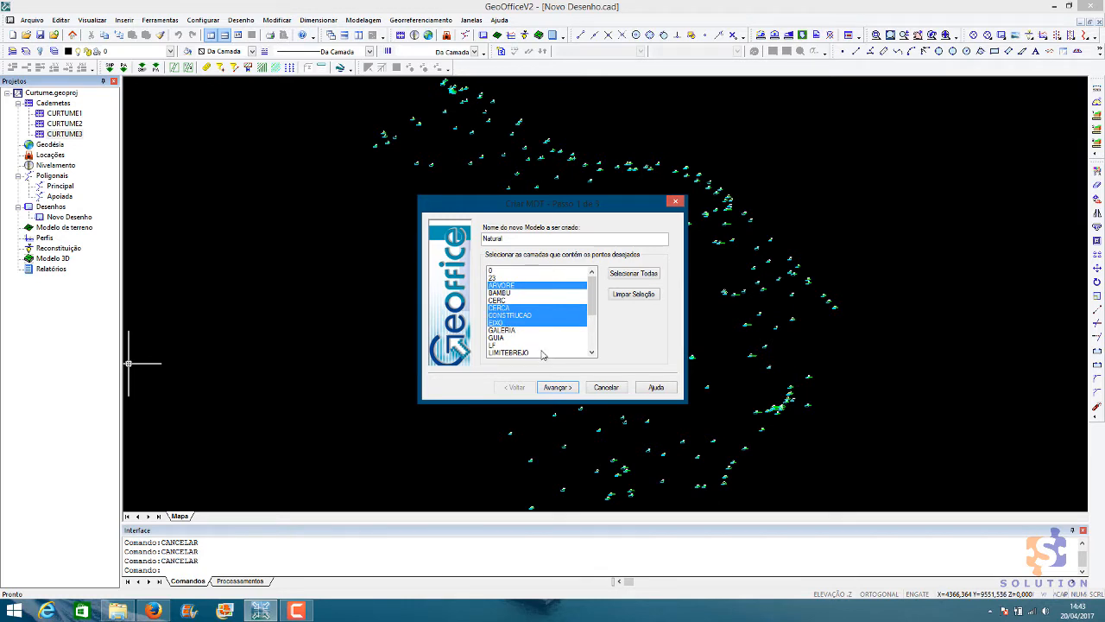
pyautogui.click(624, 275)
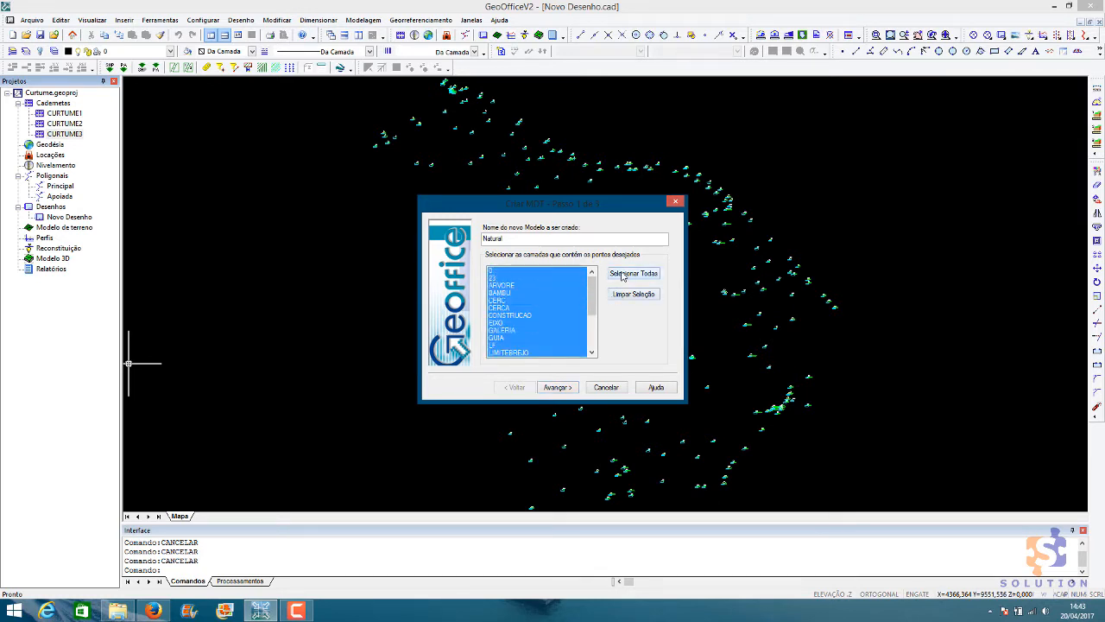
# Keep maximum point distance 150.000 and minimum 0.150, and finish the terrain model without mandatory, boundary or exclusion line layers.
pyautogui.click(557, 387)
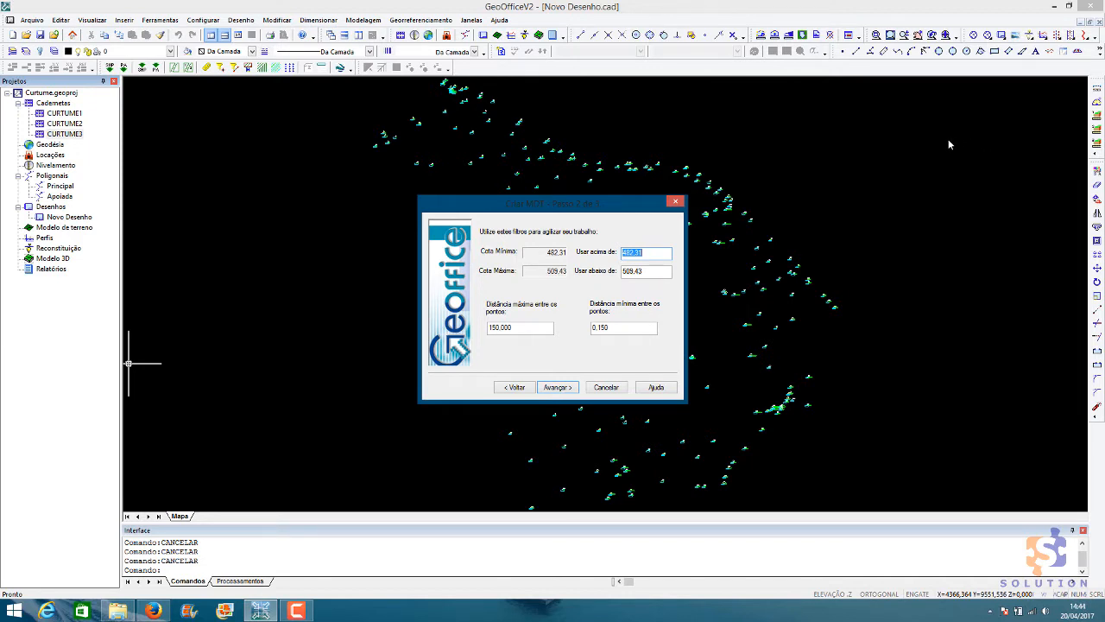
pyautogui.moveTo(542, 328); pyautogui.dragTo(466, 325)
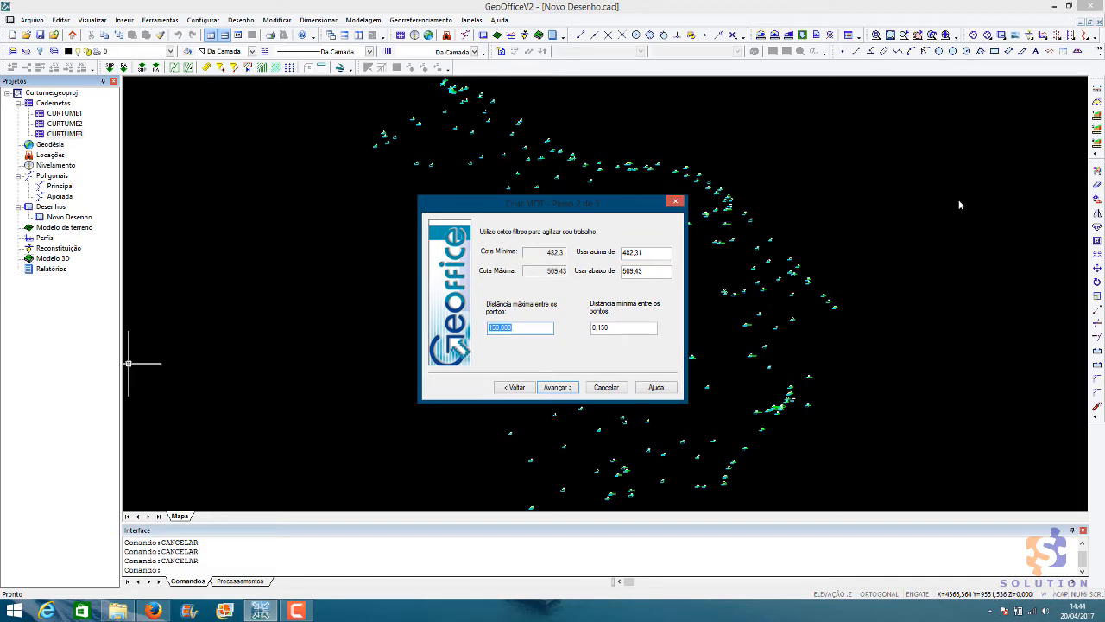
pyautogui.click(527, 333)
pyautogui.doubleClick(523, 327)
pyautogui.moveTo(533, 328); pyautogui.dragTo(490, 332)
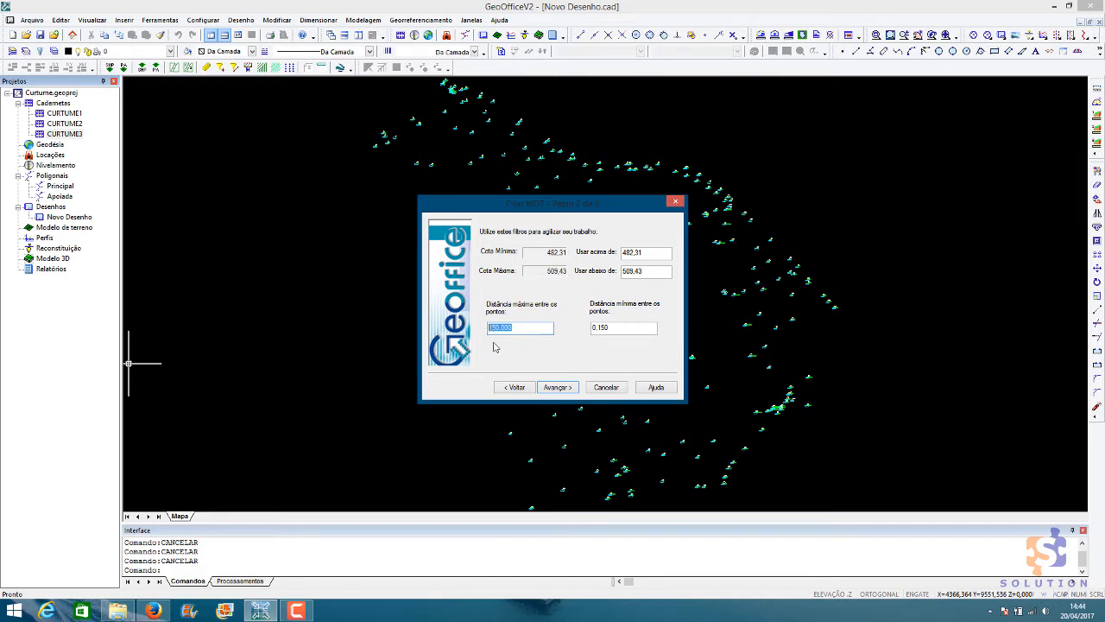
pyautogui.click(618, 328)
pyautogui.moveTo(609, 327); pyautogui.dragTo(591, 327)
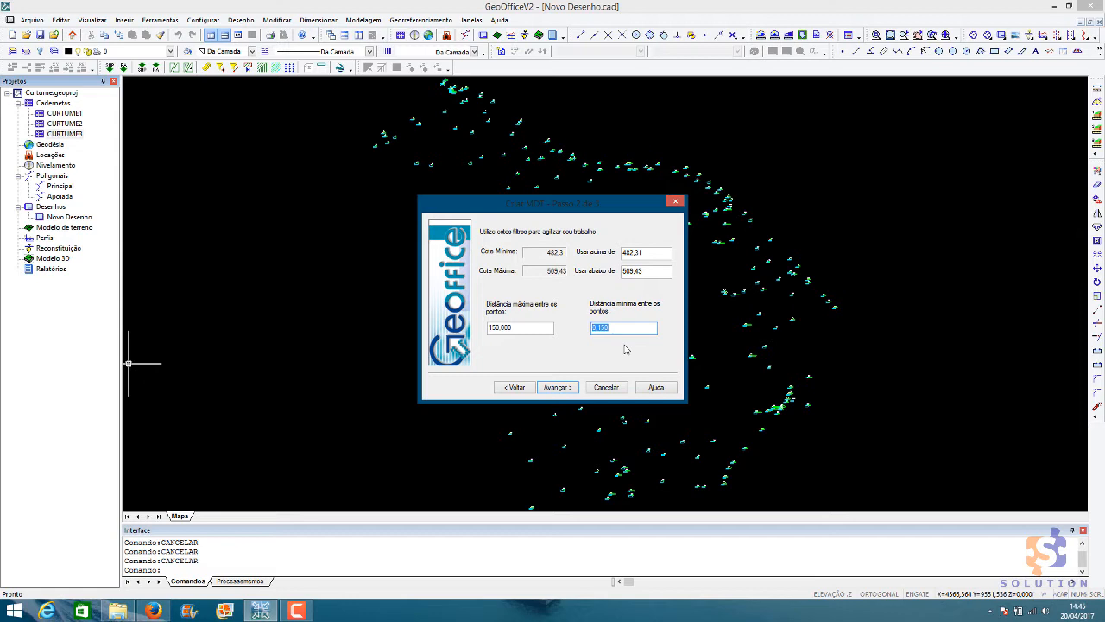
pyautogui.click(559, 389)
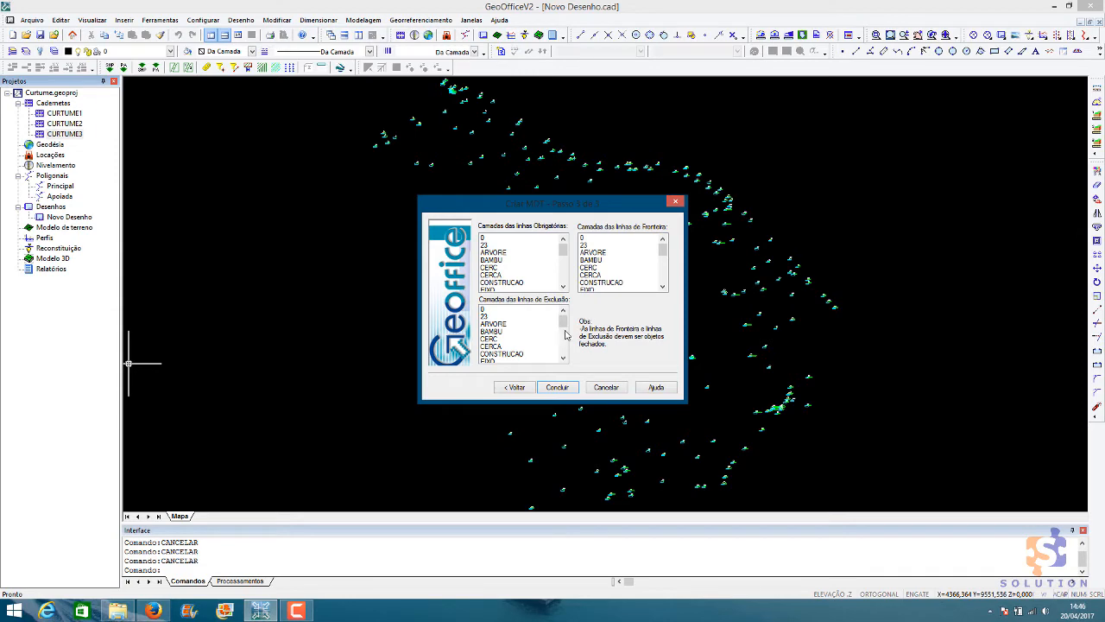
pyautogui.click(557, 387)
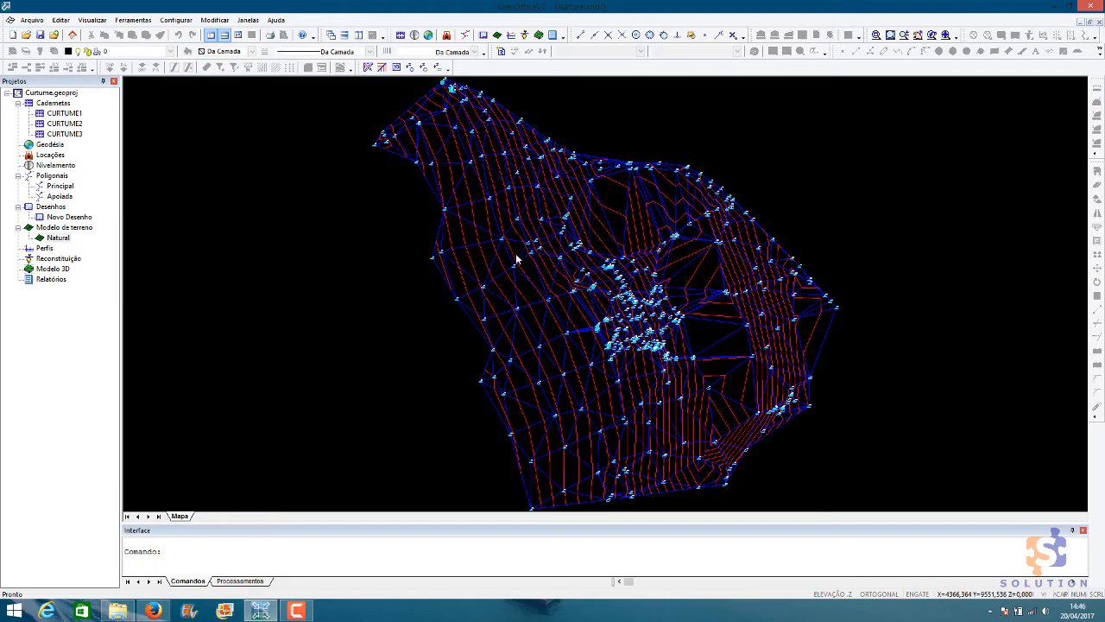
# Examine the generated terrain model's triangulation and contour lines, both overall and around the individual survey points.
pyautogui.scroll(-5, 515, 253)
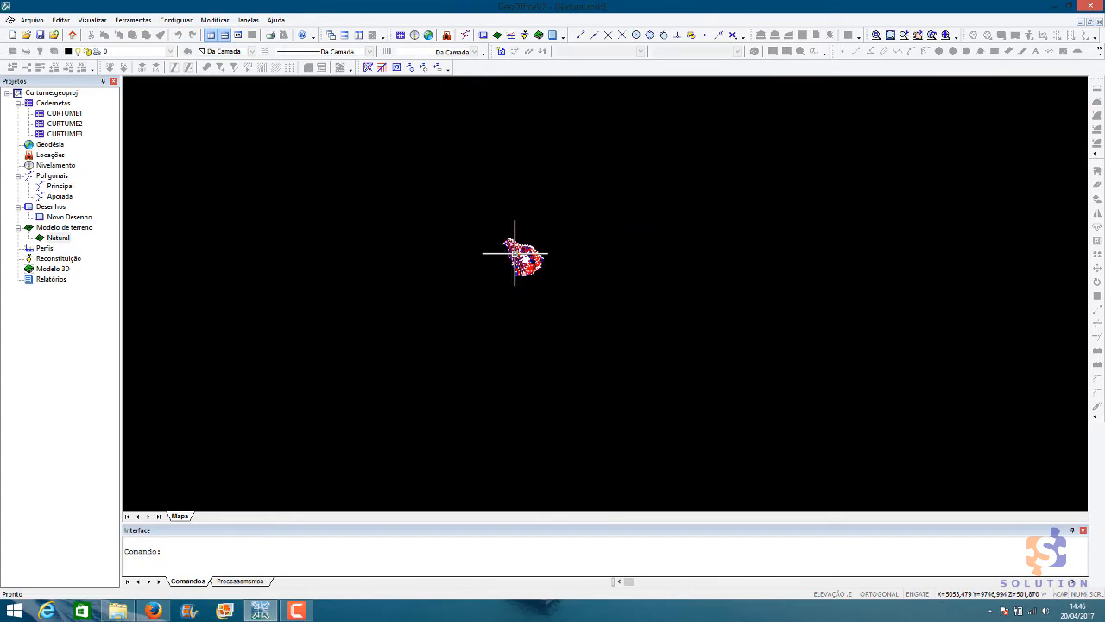
pyautogui.scroll(6, 515, 254)
pyautogui.scroll(-4, 514, 254)
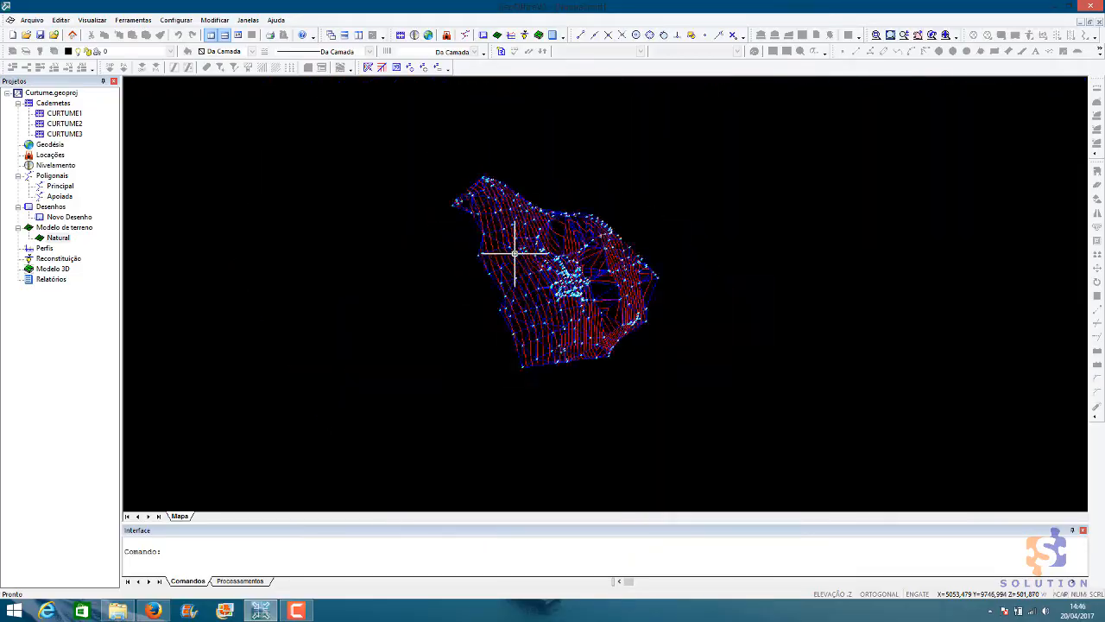
pyautogui.scroll(4, 515, 254)
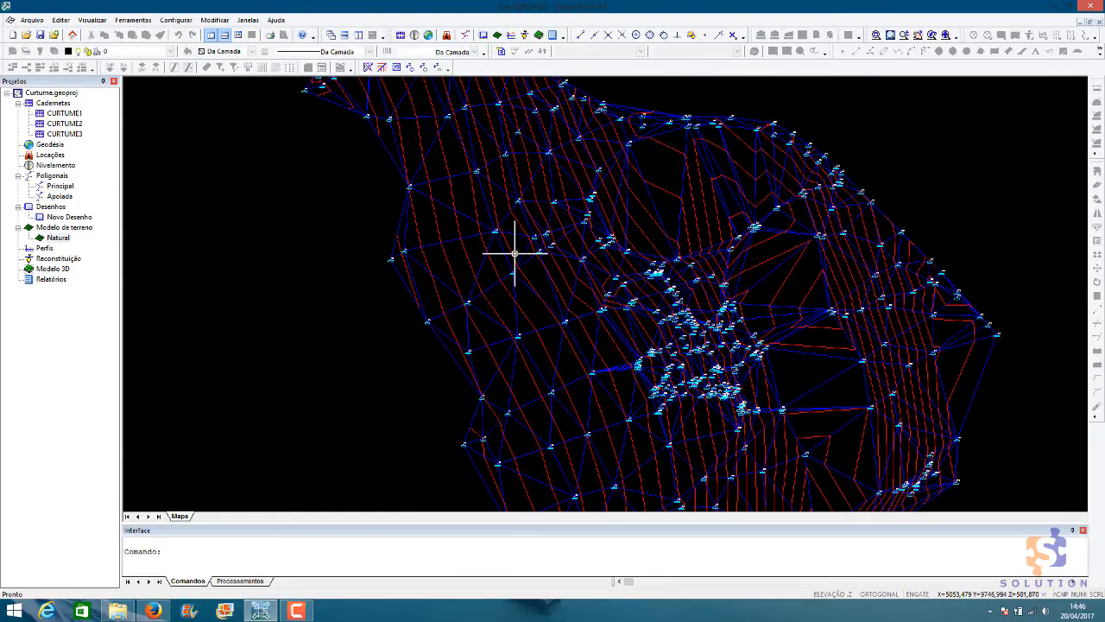
pyautogui.moveTo(515, 254); pyautogui.dragTo(399, 239, button='middle')
pyautogui.scroll(3, 415, 224)
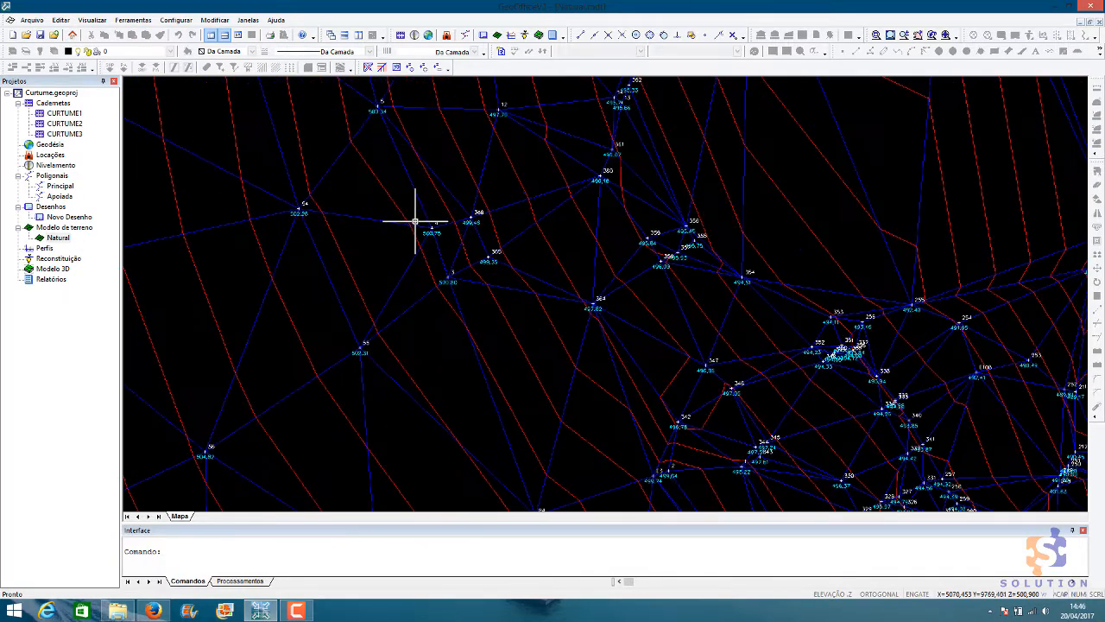
pyautogui.scroll(3, 758, 227)
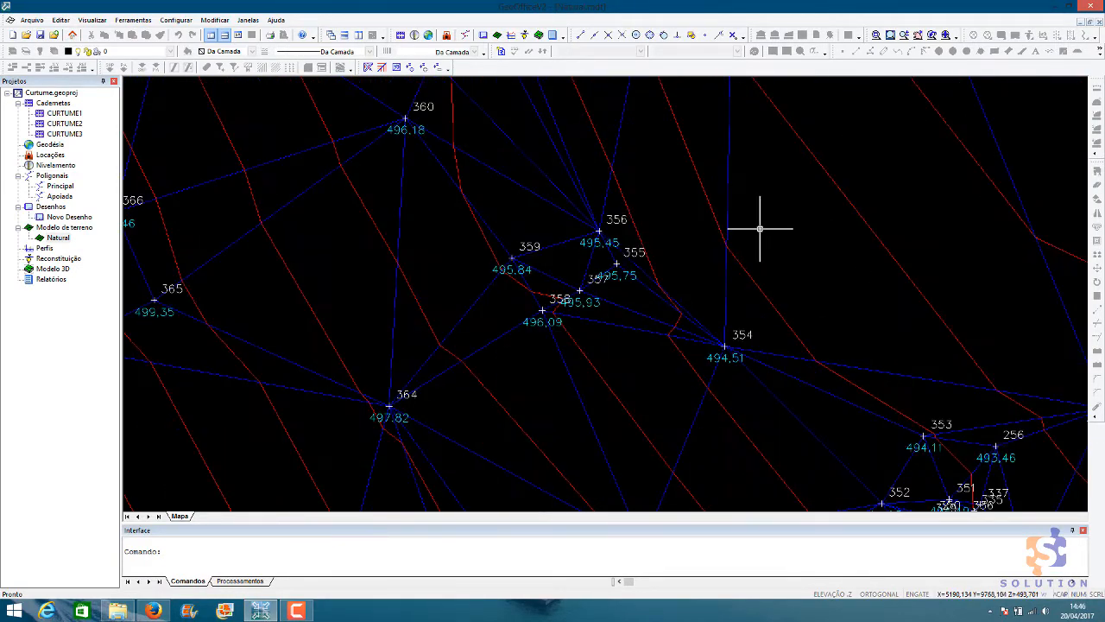
pyautogui.scroll(-3, 760, 228)
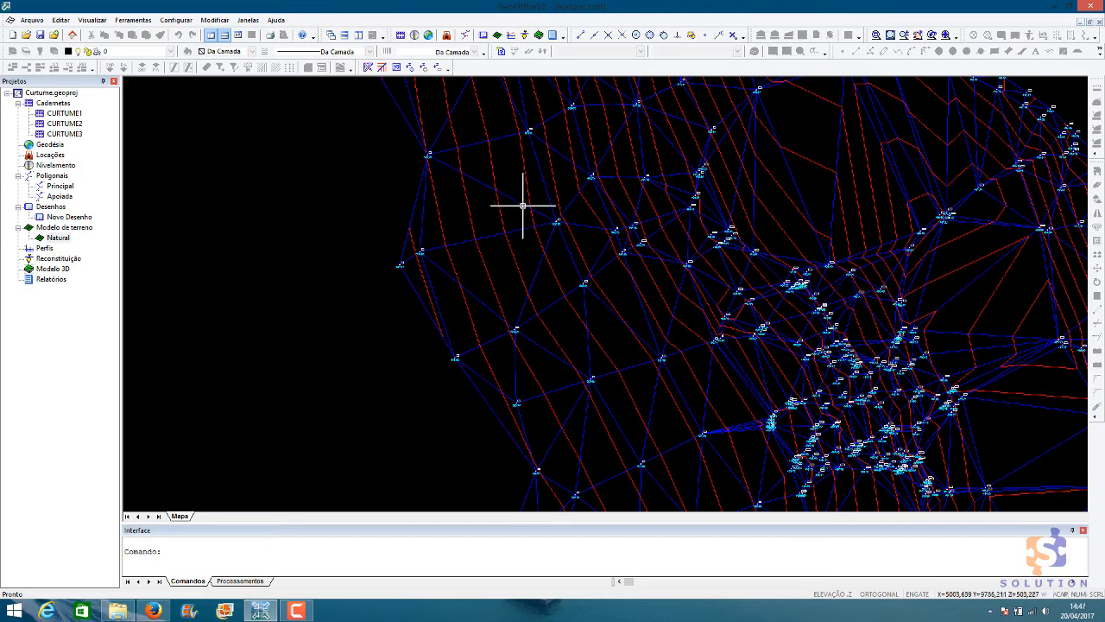
pyautogui.middleClick(522, 205)
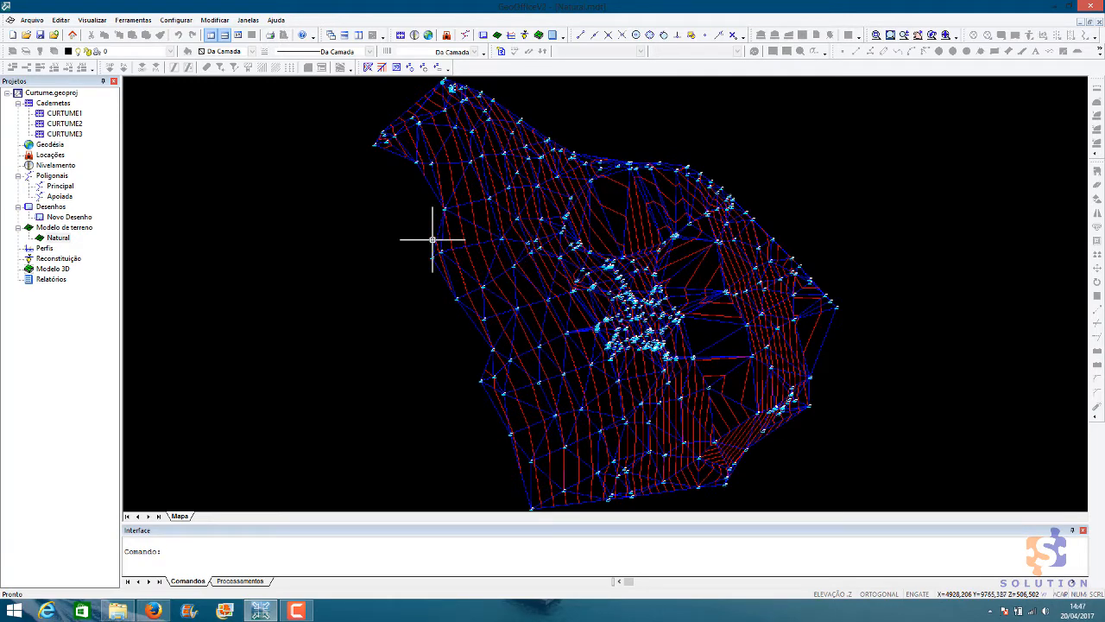
pyautogui.click(59, 238)
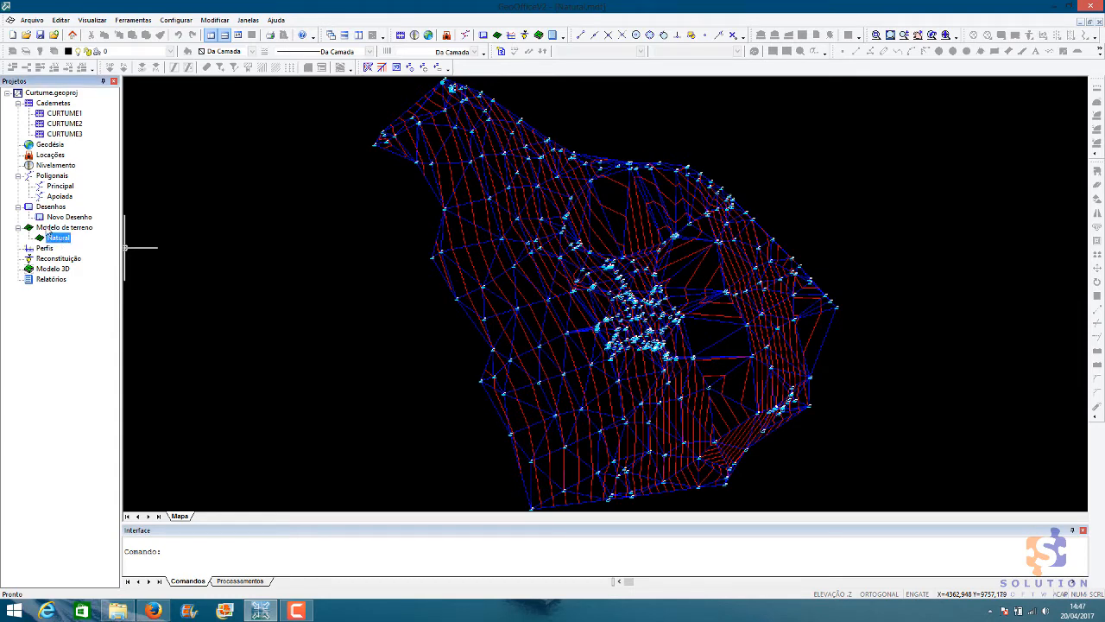
pyautogui.click(48, 228)
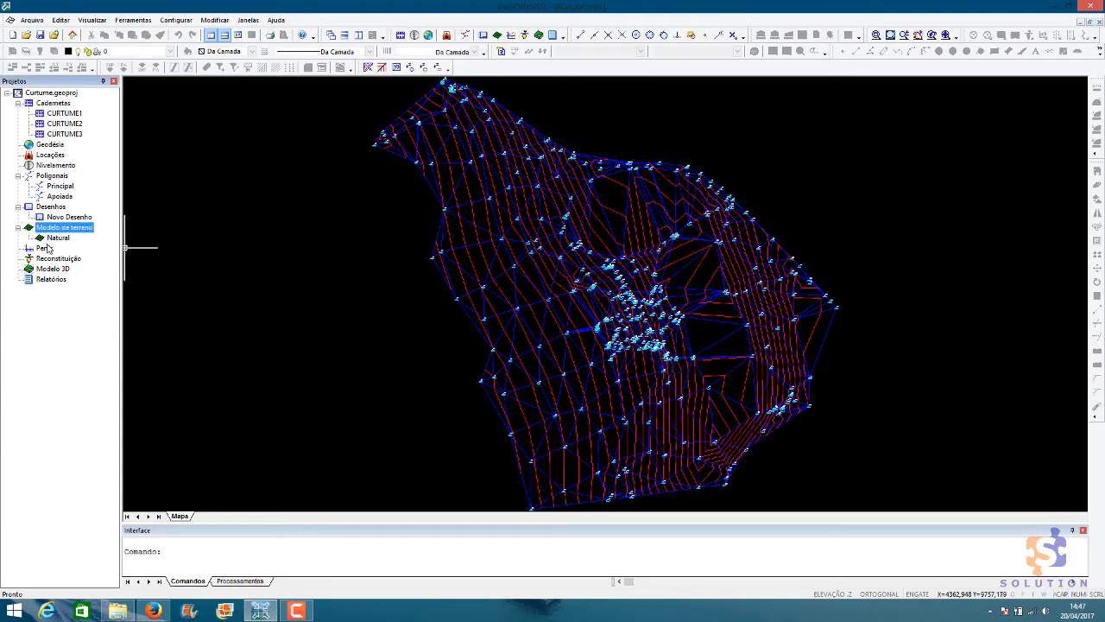
pyautogui.click(18, 228)
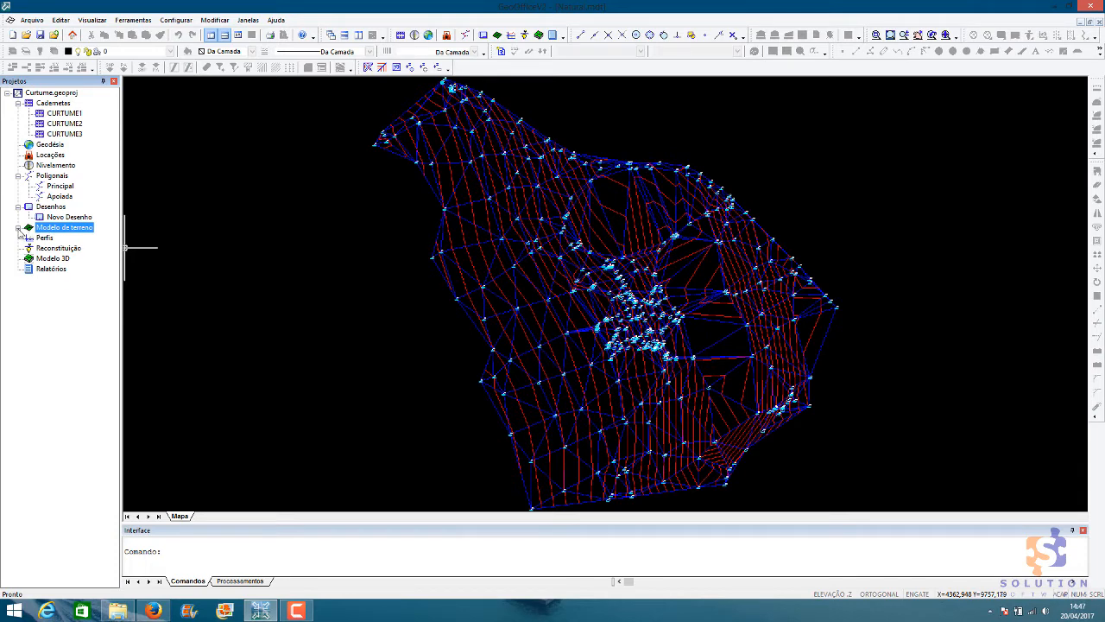
pyautogui.click(18, 228)
pyautogui.click(18, 228)
pyautogui.click(18, 228)
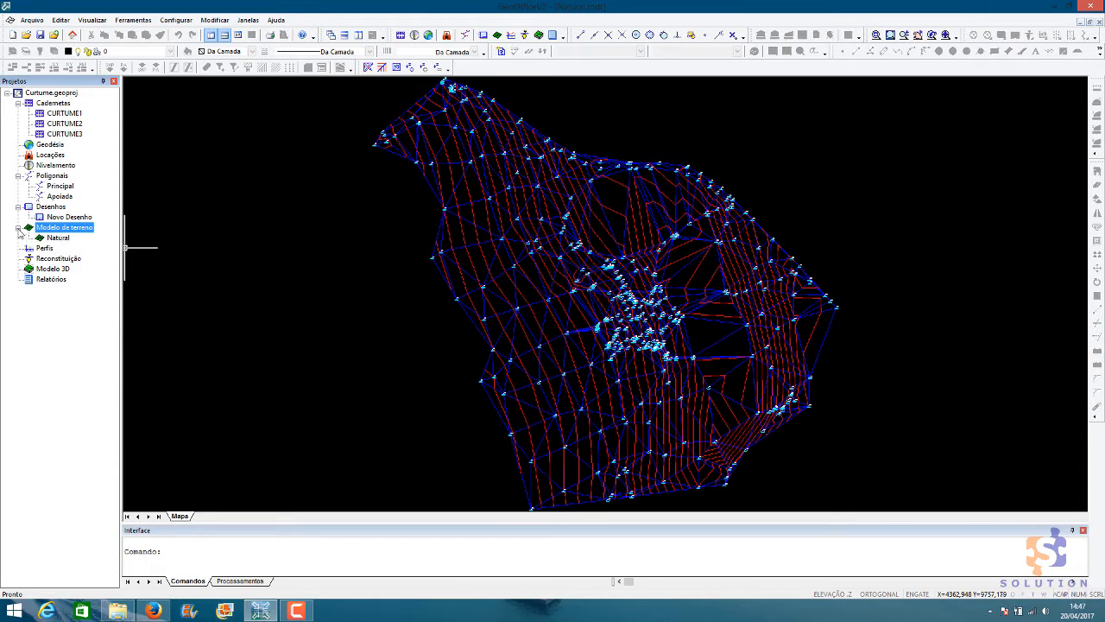
pyautogui.click(477, 270)
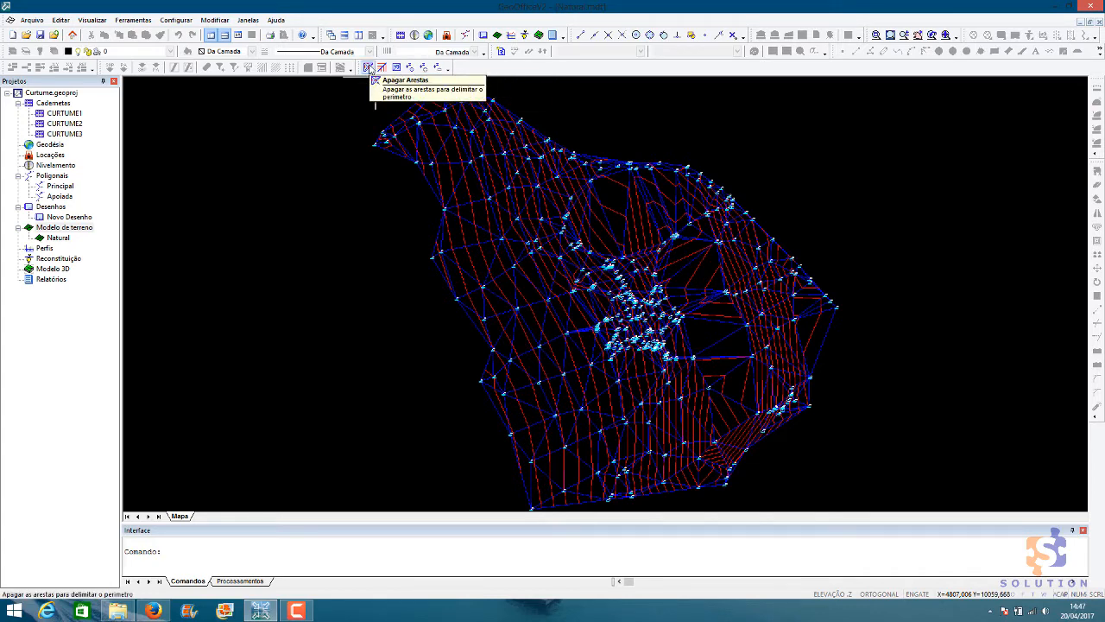
# Delete the outer triangulation edges connecting point 68 to the terrain model, cutting across them with the edge-erasing command.
pyautogui.click(369, 70)
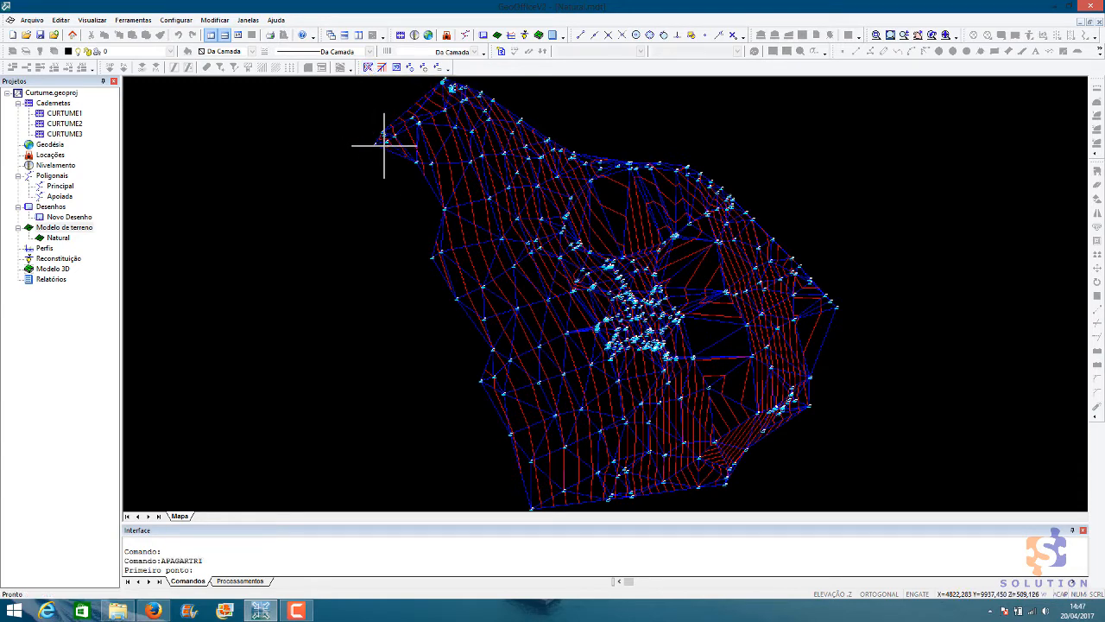
pyautogui.scroll(2, 386, 143)
pyautogui.scroll(2, 386, 142)
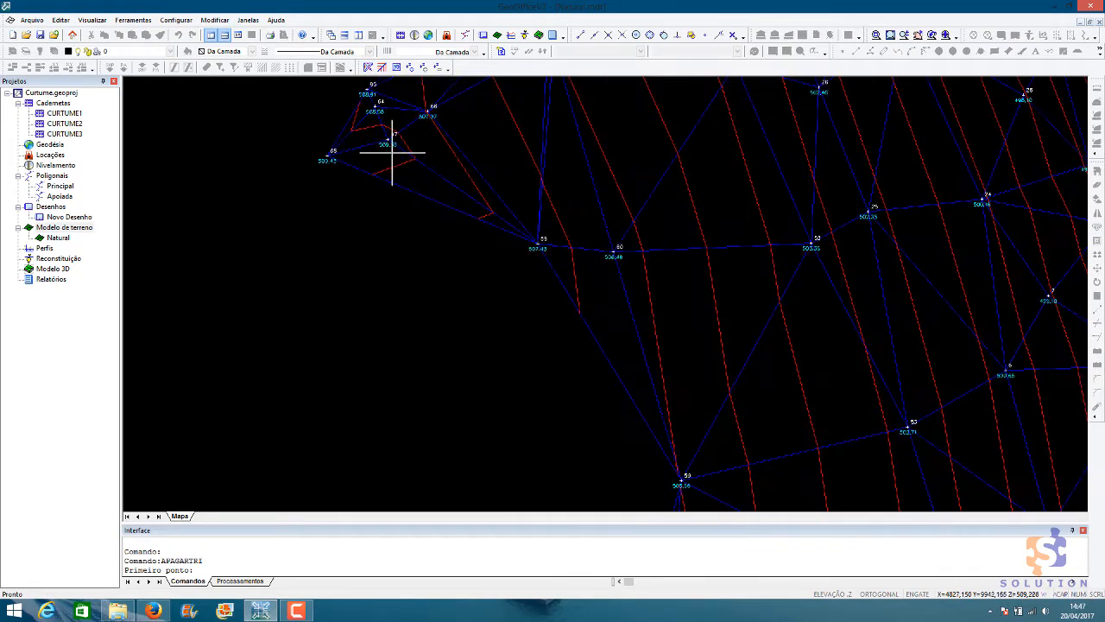
pyautogui.click(386, 250)
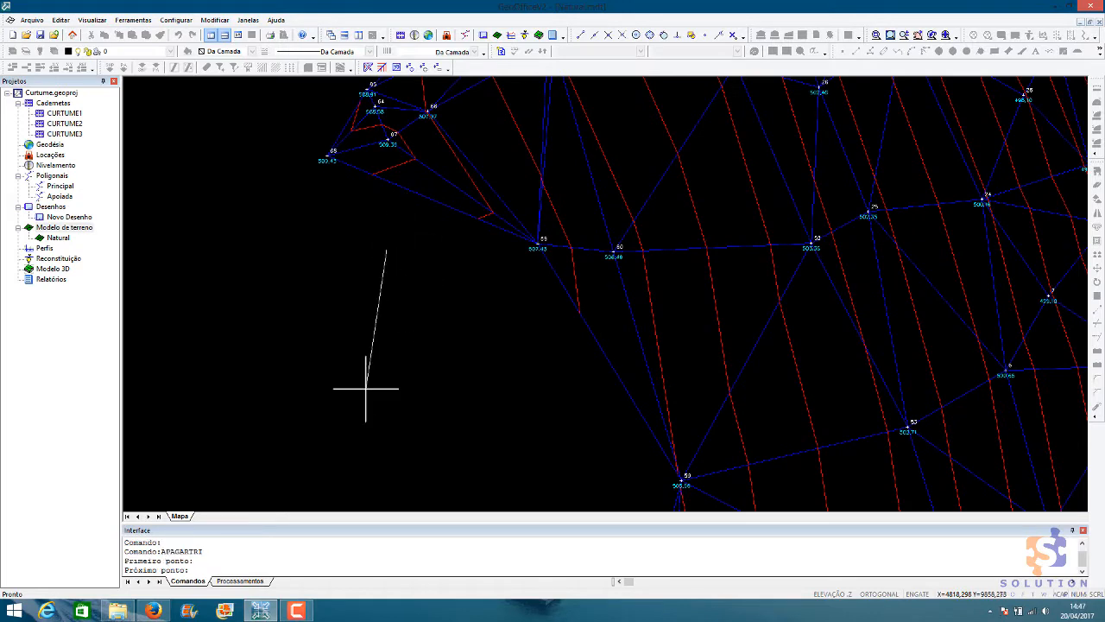
pyautogui.click(404, 172)
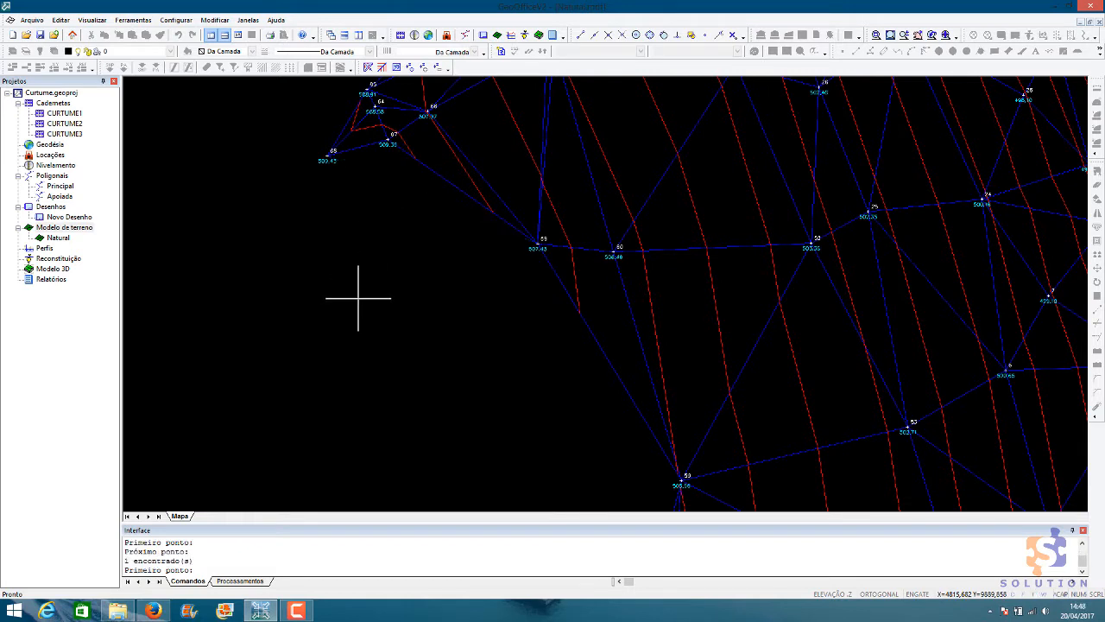
pyautogui.click(364, 194)
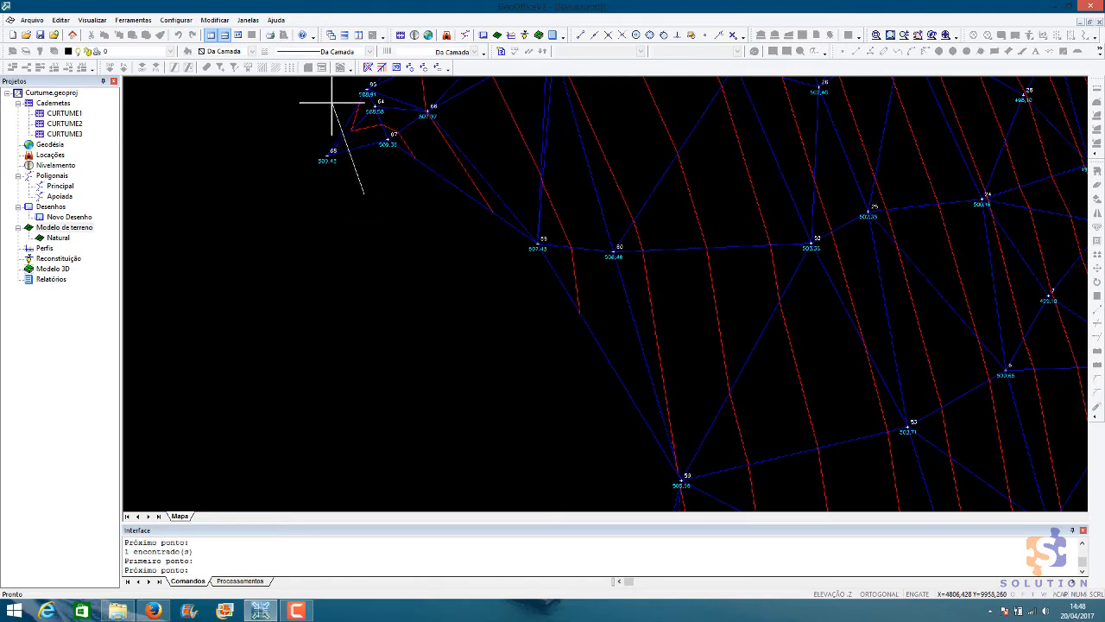
pyautogui.click(331, 102)
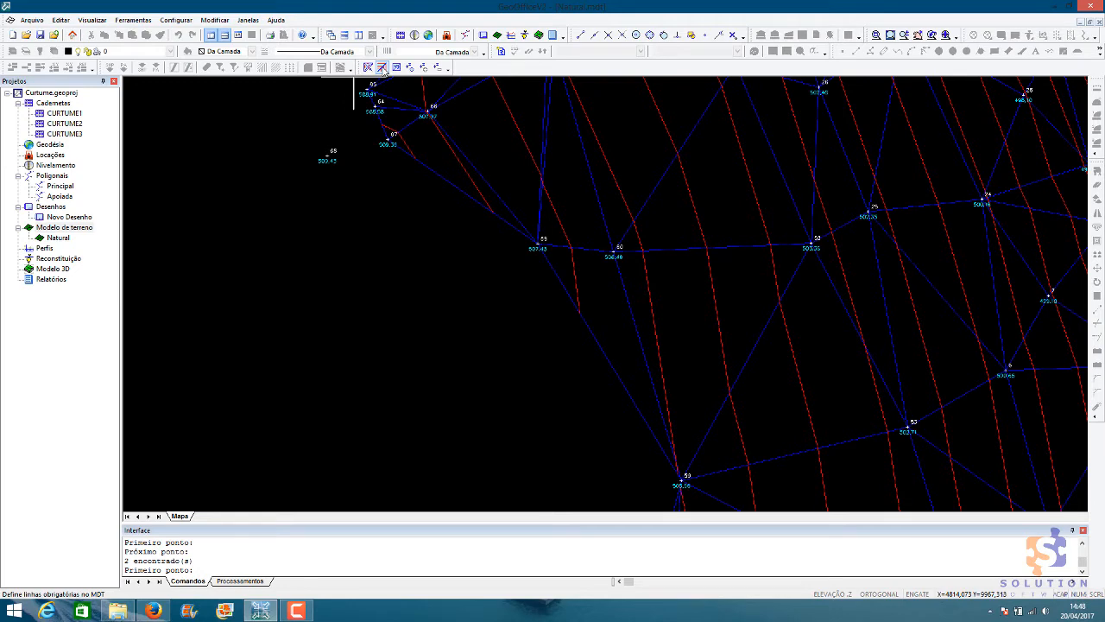
# Define a mandatory line in the terrain model running from point 69 through point 26 to point 23.
pyautogui.click(381, 68)
pyautogui.moveTo(471, 296); pyautogui.dragTo(375, 409, button='middle')
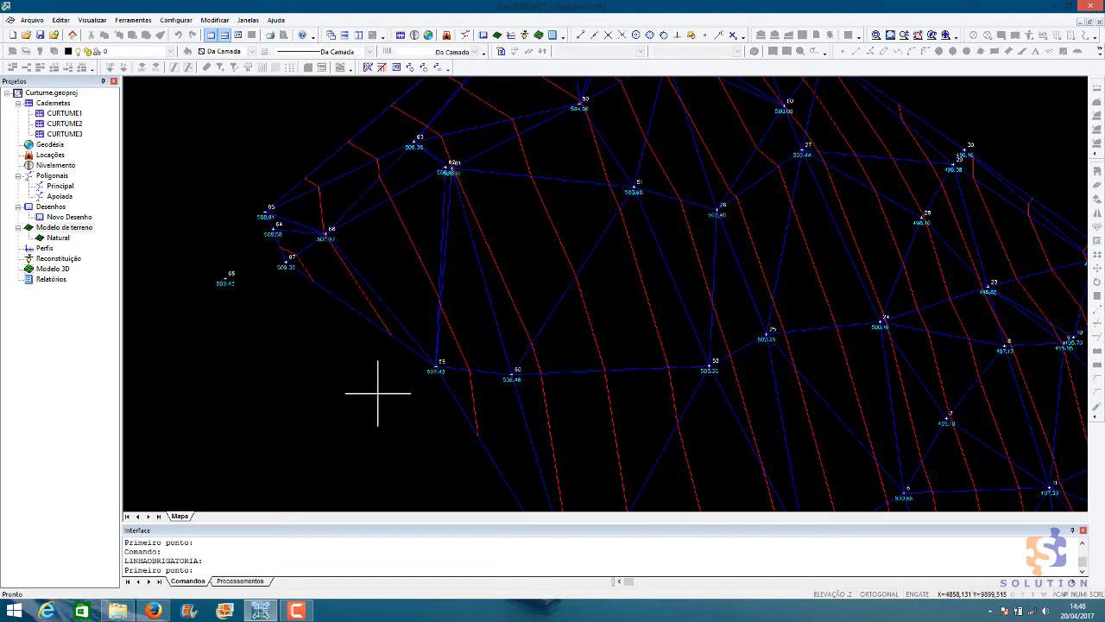
pyautogui.click(437, 366)
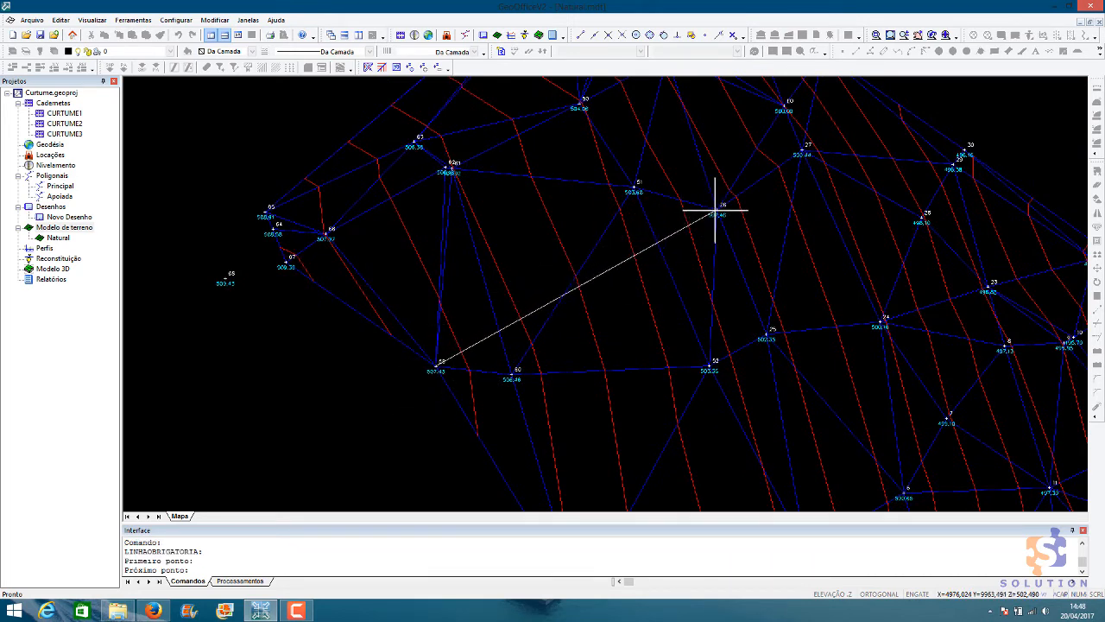
pyautogui.scroll(2, 708, 214)
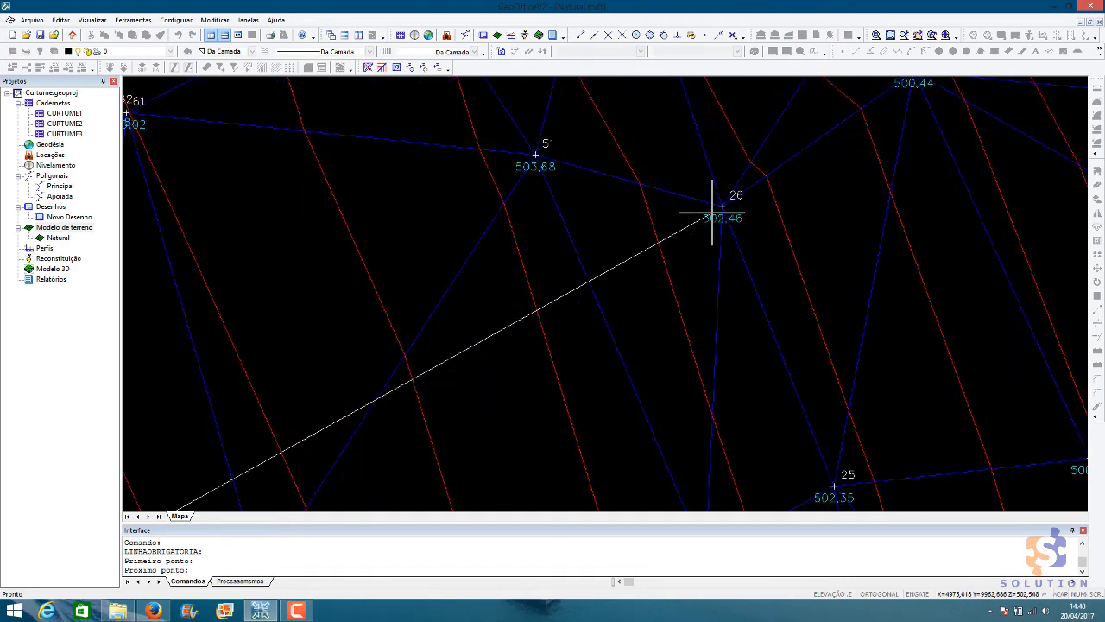
pyautogui.scroll(-2, 712, 211)
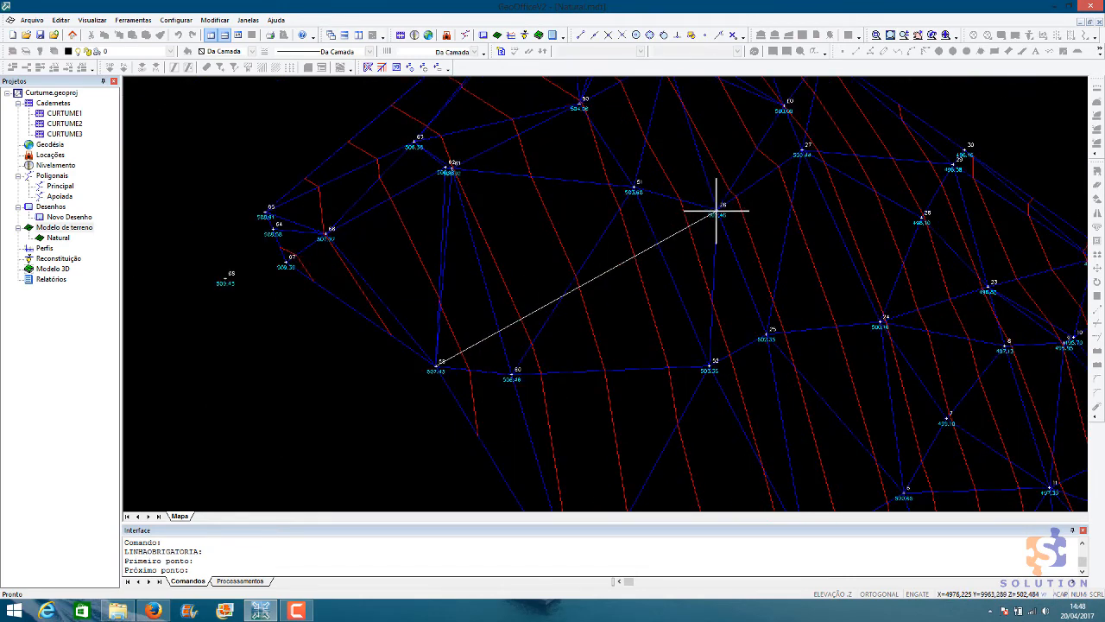
pyautogui.click(716, 212)
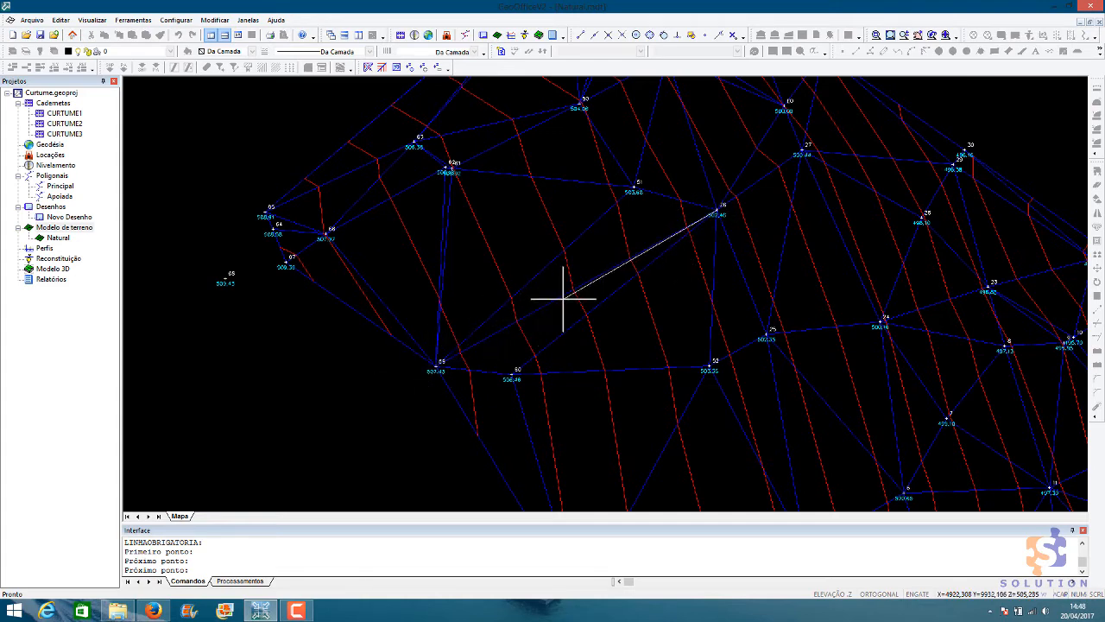
pyautogui.moveTo(717, 206); pyautogui.dragTo(682, 267, button='middle')
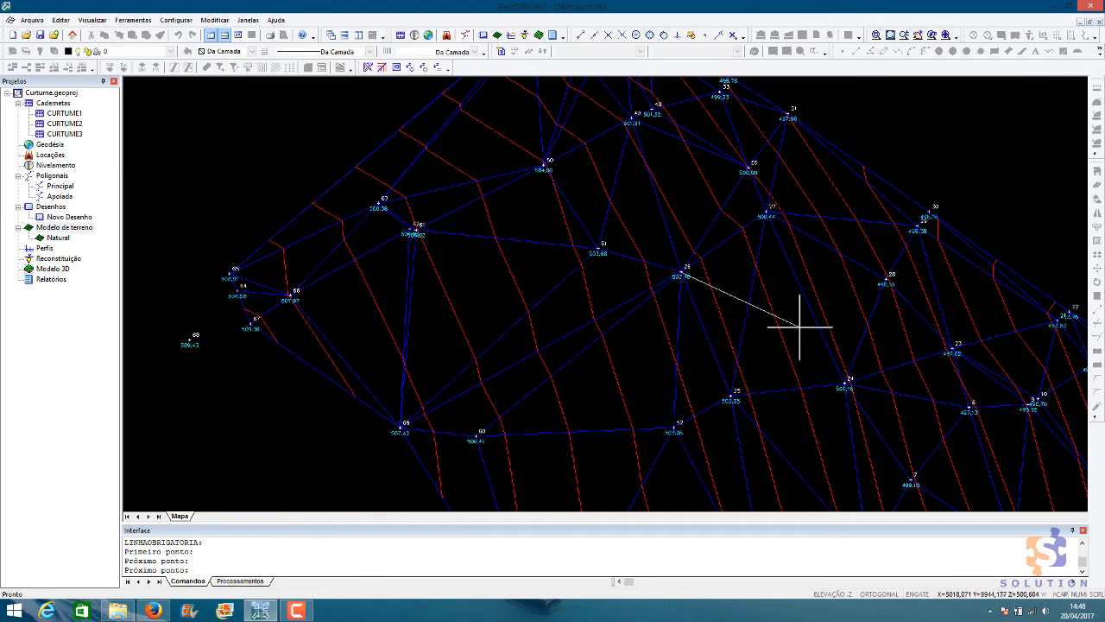
pyautogui.click(953, 348)
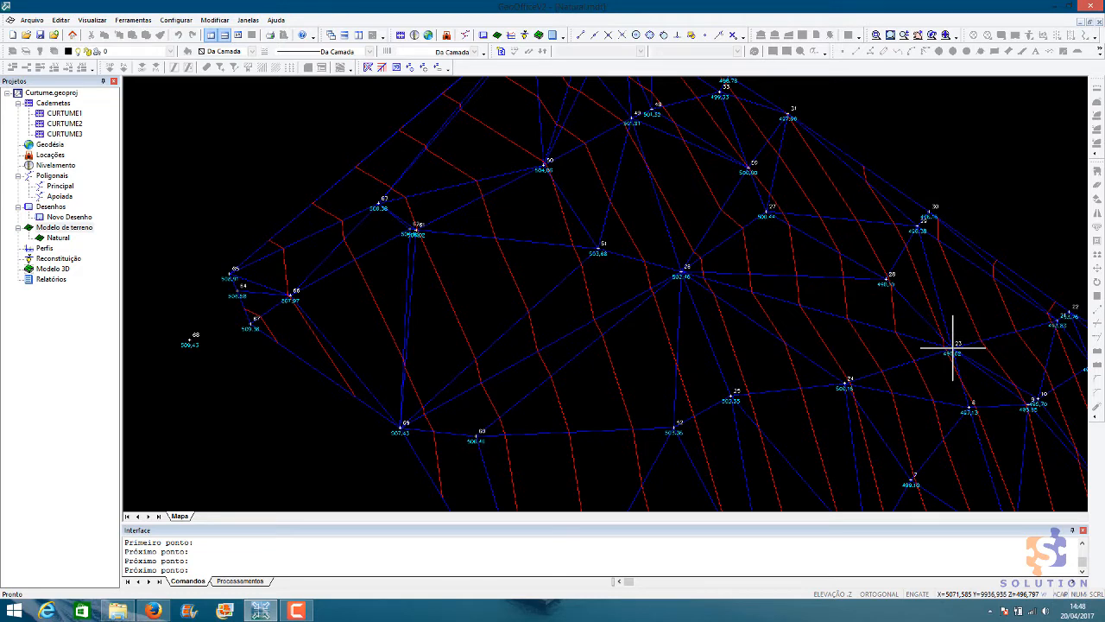
pyautogui.click(953, 348)
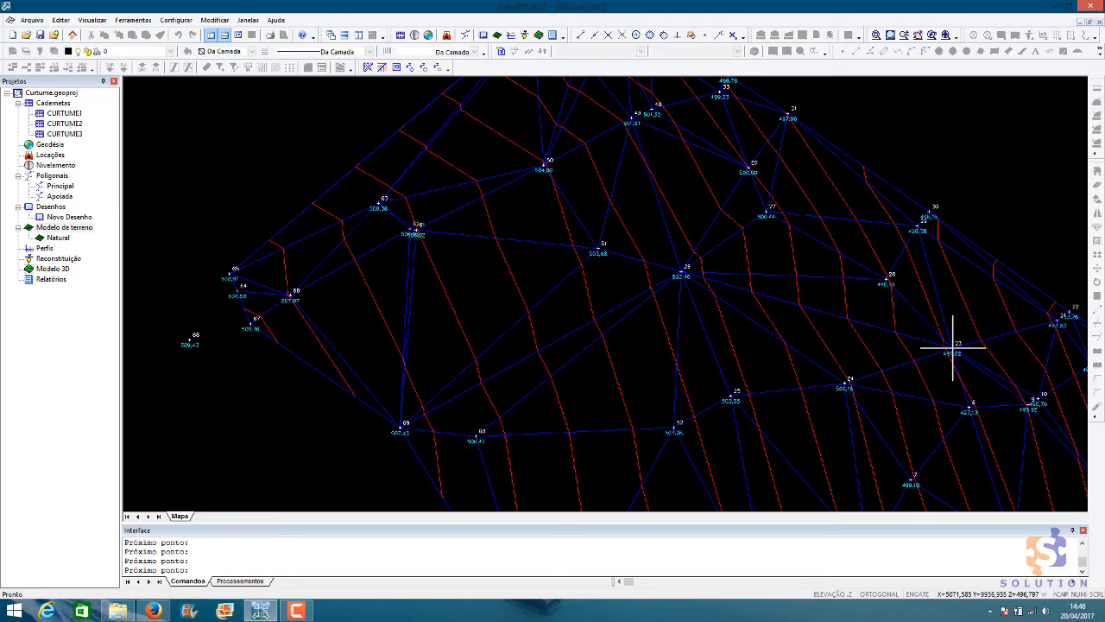
# Flip the triangulation edge between points 61 and 51, and flip it back to its original direction.
pyautogui.click(396, 68)
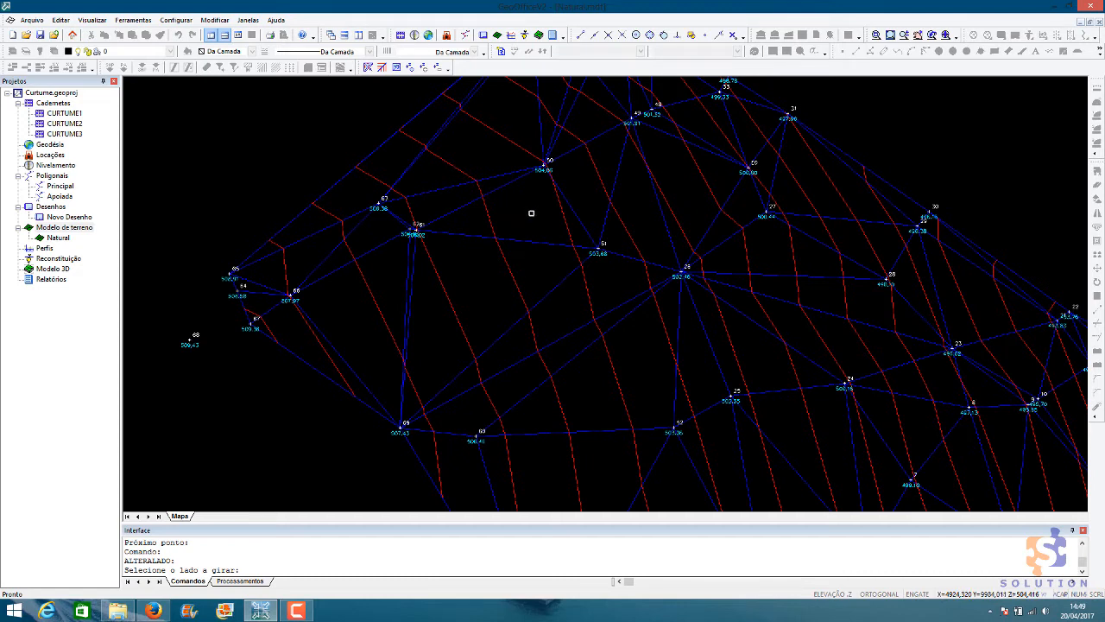
pyautogui.click(523, 241)
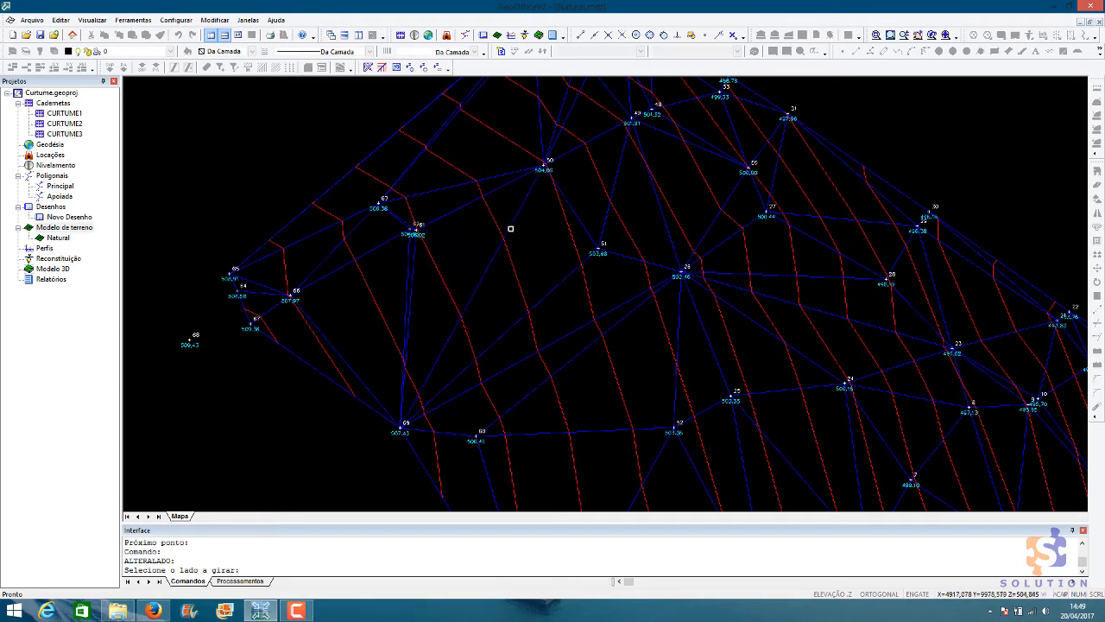
pyautogui.click(509, 229)
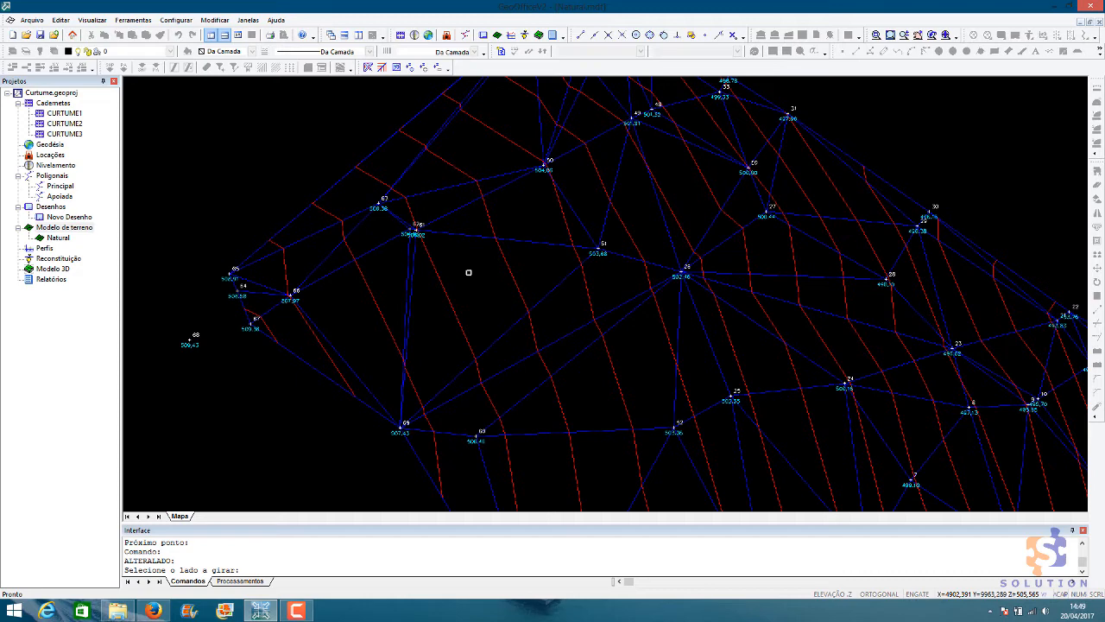
# Try flipping the triangulation edge that runs north from point 50, returning it to its original direction each time.
pyautogui.moveTo(469, 272); pyautogui.dragTo(512, 401, button='middle')
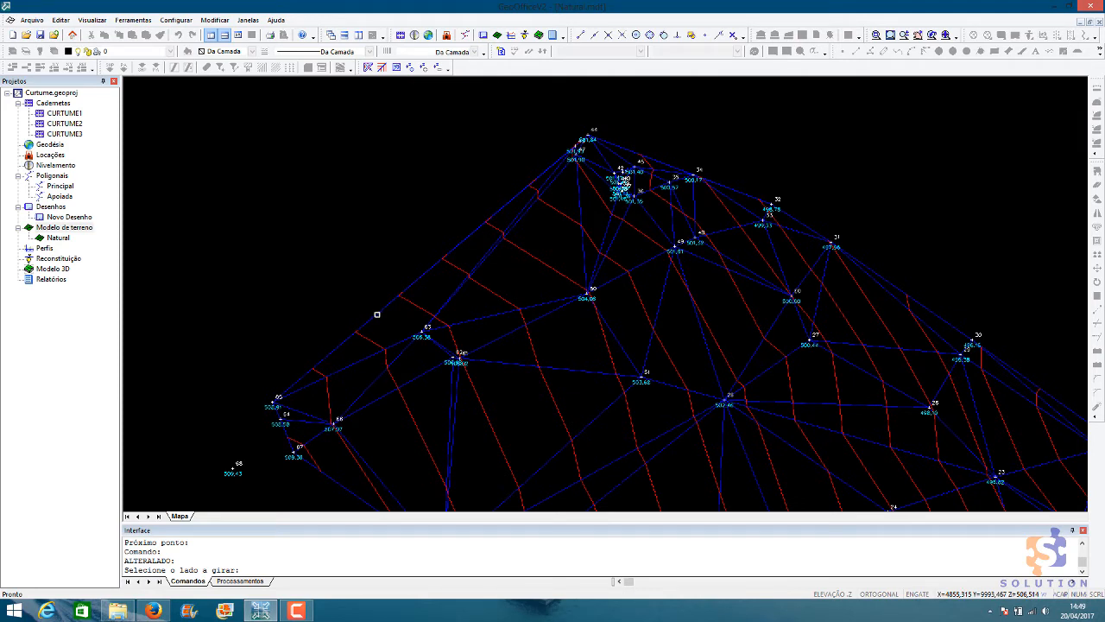
pyautogui.click(538, 302)
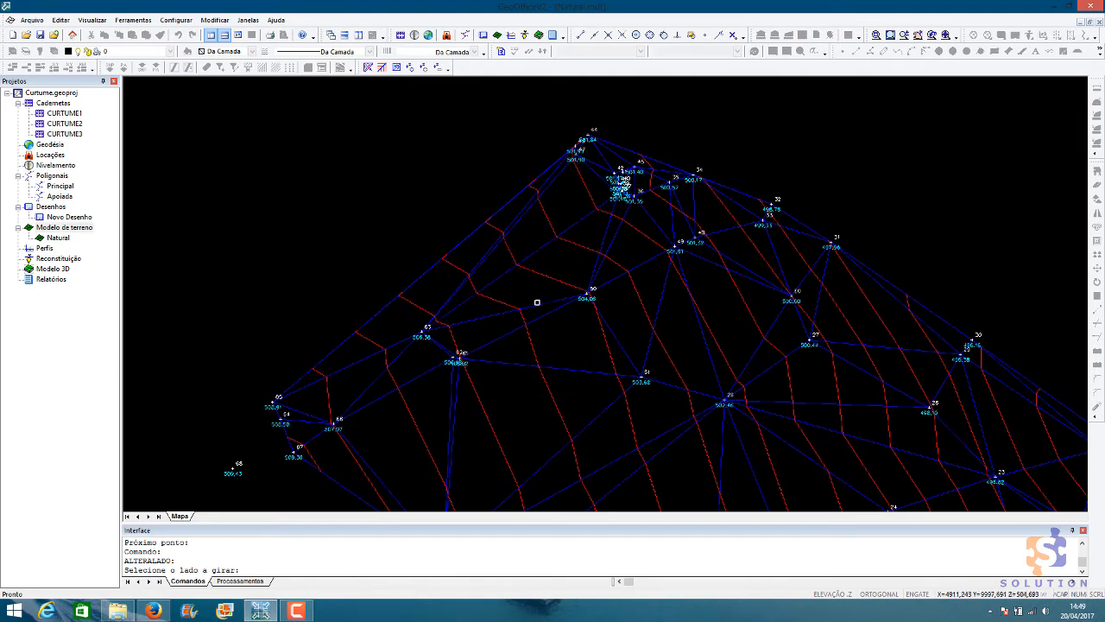
pyautogui.click(544, 250)
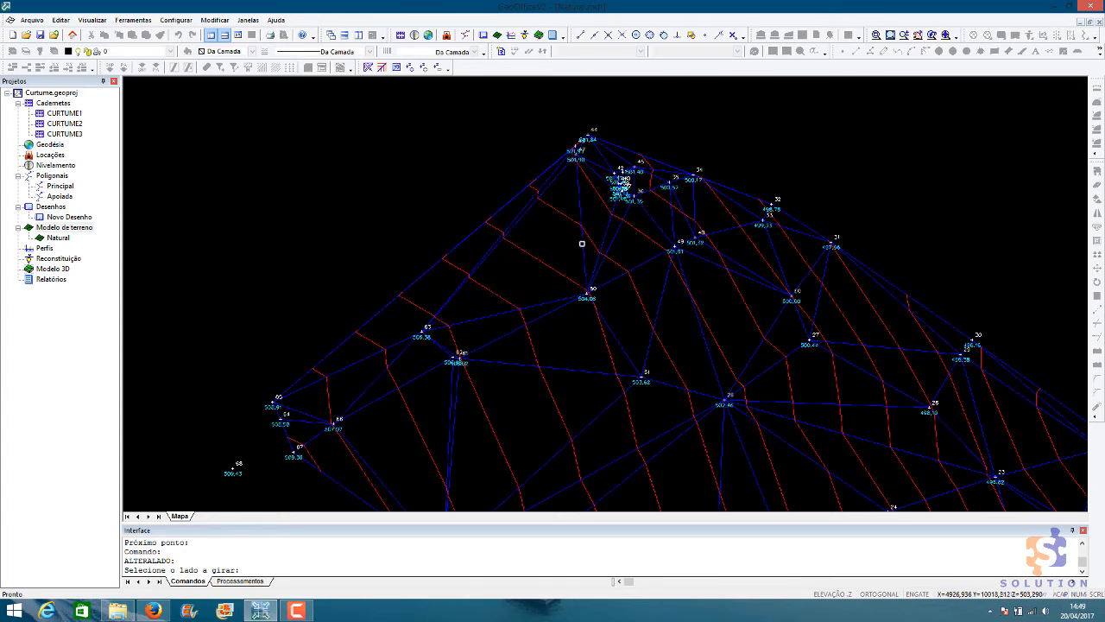
pyautogui.click(582, 244)
pyautogui.click(547, 245)
# Flip three triangulation edges starting at point 26: those running to point 23, point 28 and the point just northwest of 27.
pyautogui.moveTo(523, 385); pyautogui.dragTo(513, 141, button='middle')
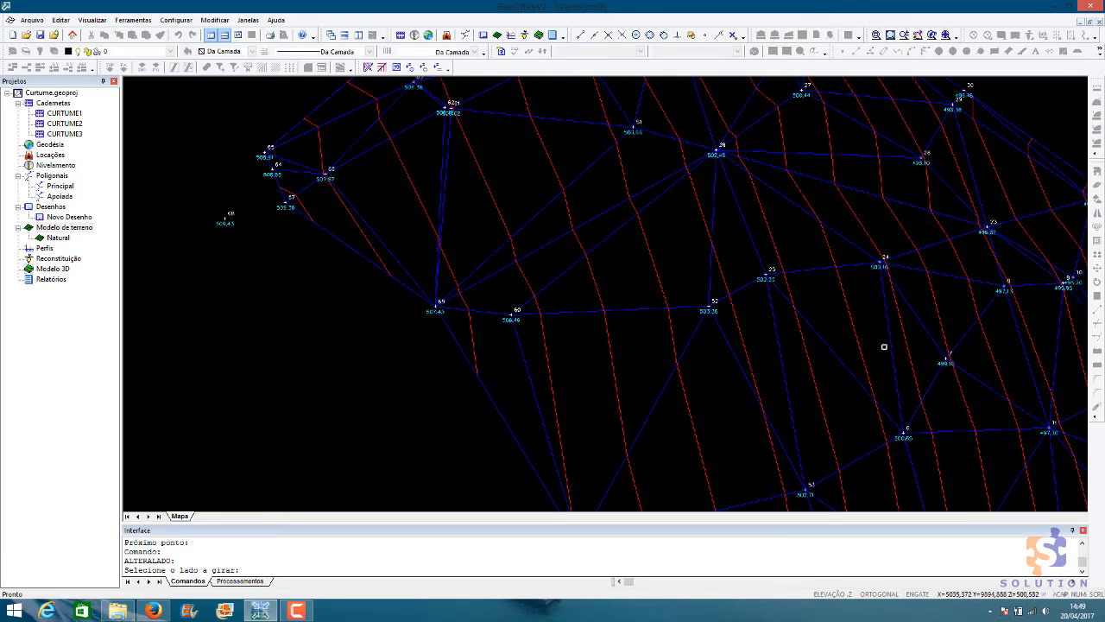
pyautogui.moveTo(884, 347); pyautogui.dragTo(585, 435, button='middle')
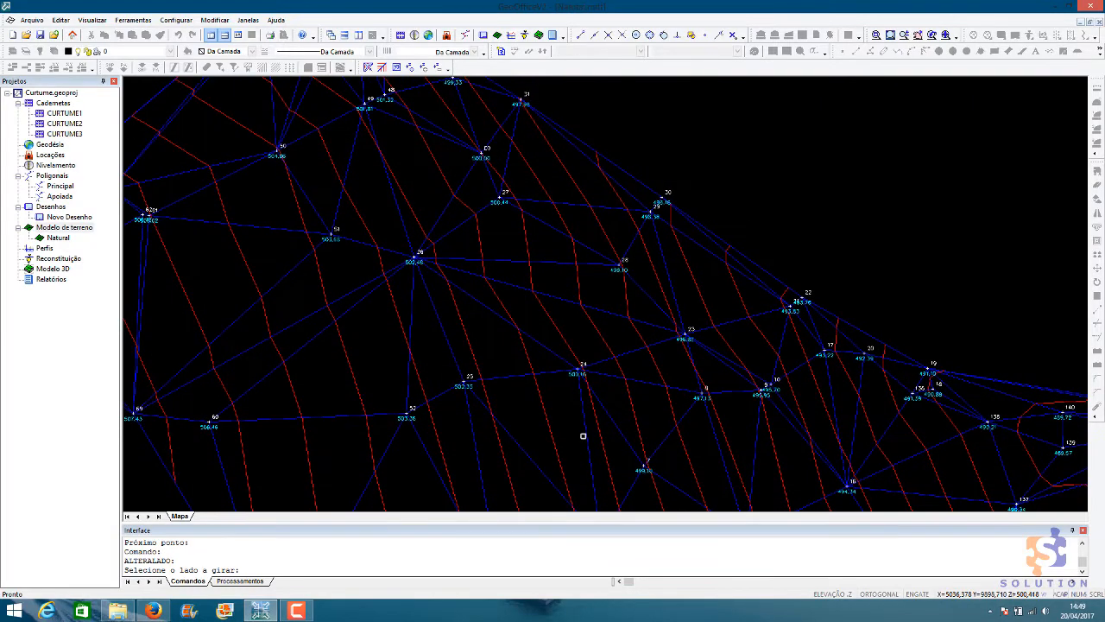
pyautogui.click(576, 301)
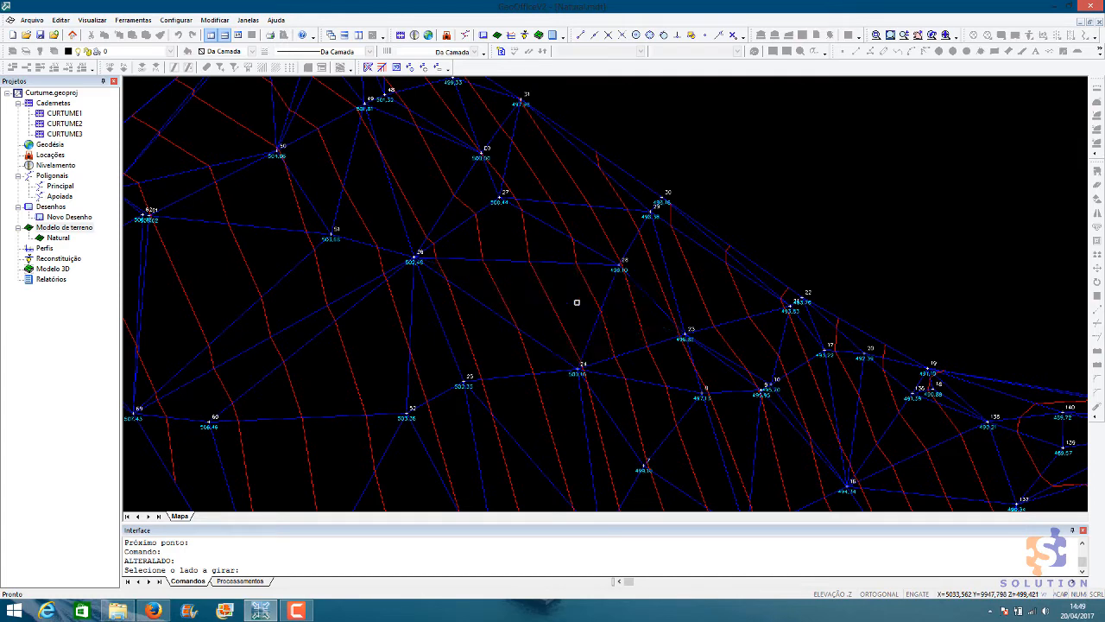
pyautogui.click(551, 263)
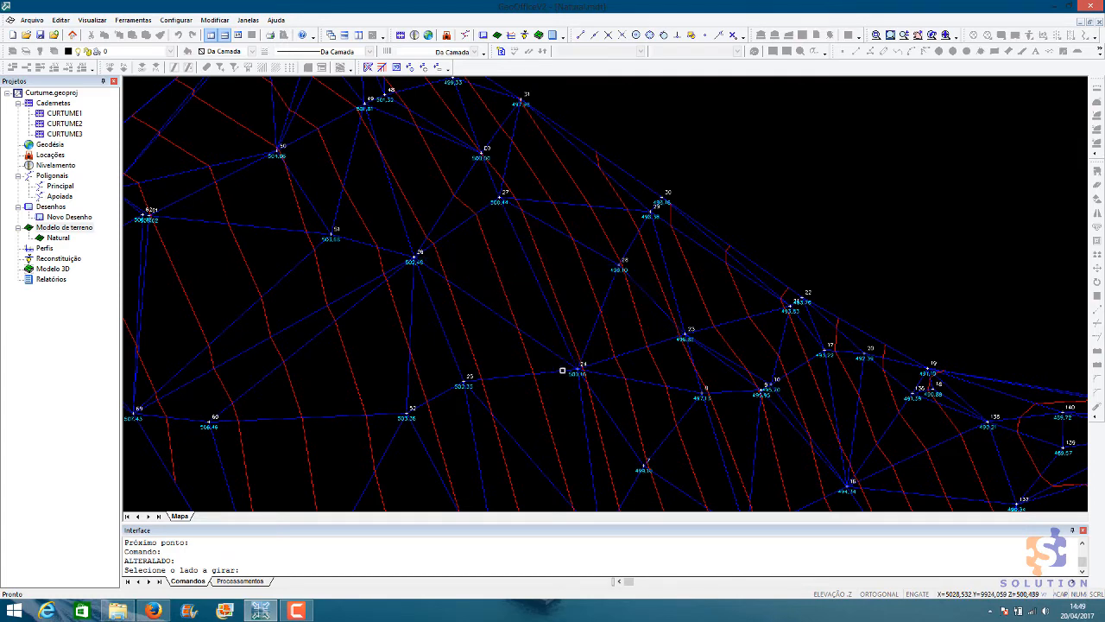
pyautogui.moveTo(538, 269); pyautogui.dragTo(610, 367, button='middle')
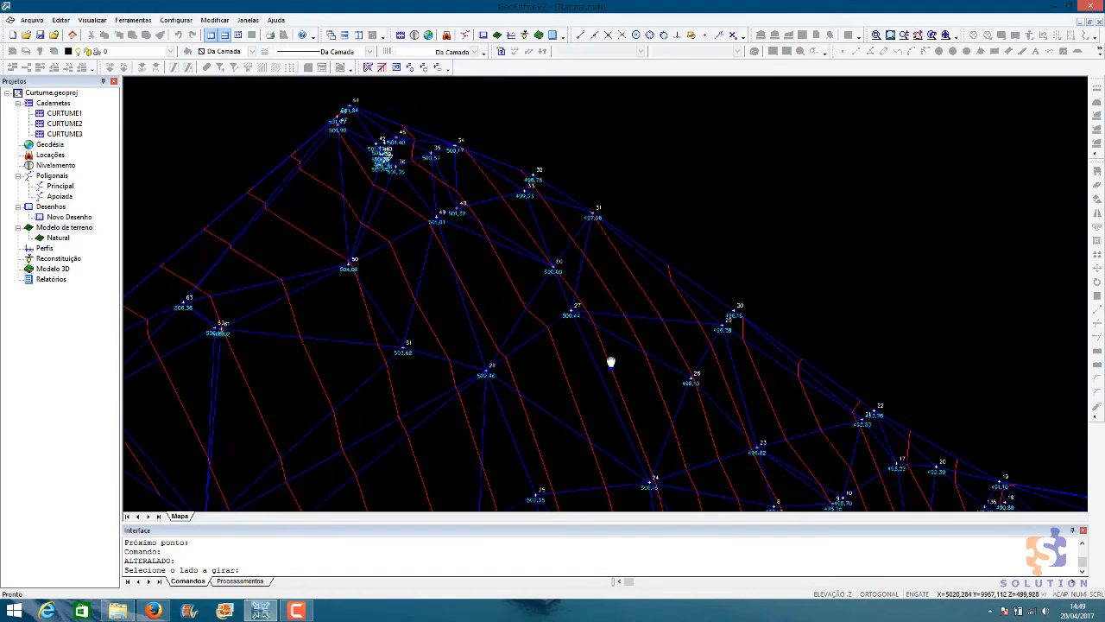
pyautogui.click(533, 299)
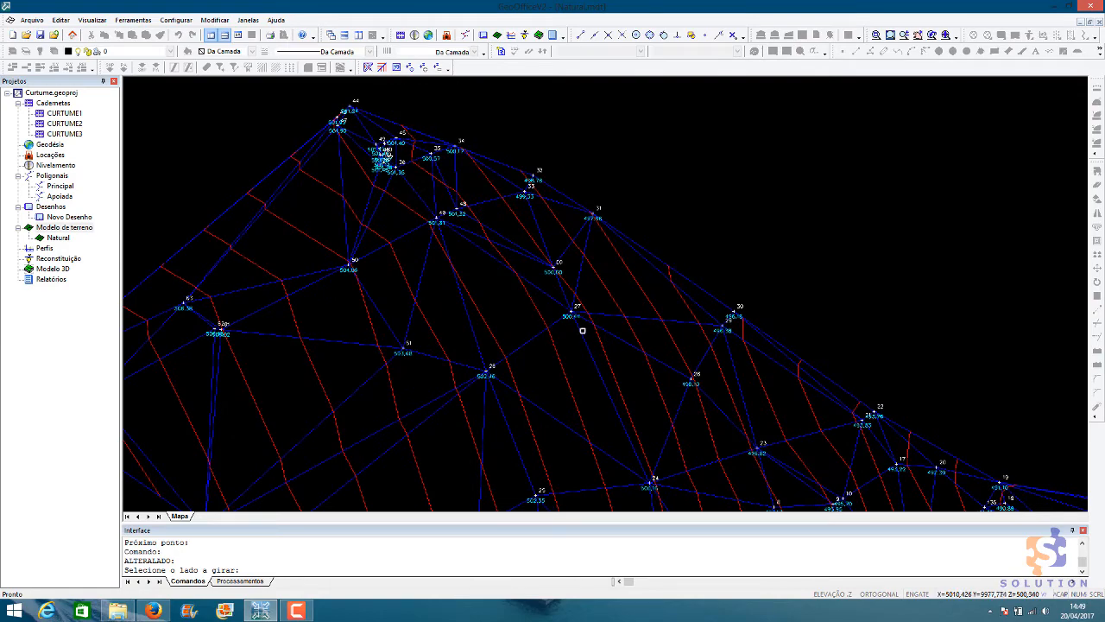
# Flip the long triangulation edges that join point 205 to points 147 and 148.
pyautogui.moveTo(689, 369); pyautogui.dragTo(531, 86, button='middle')
pyautogui.moveTo(745, 305); pyautogui.dragTo(506, 284, button='middle')
pyautogui.click(506, 284)
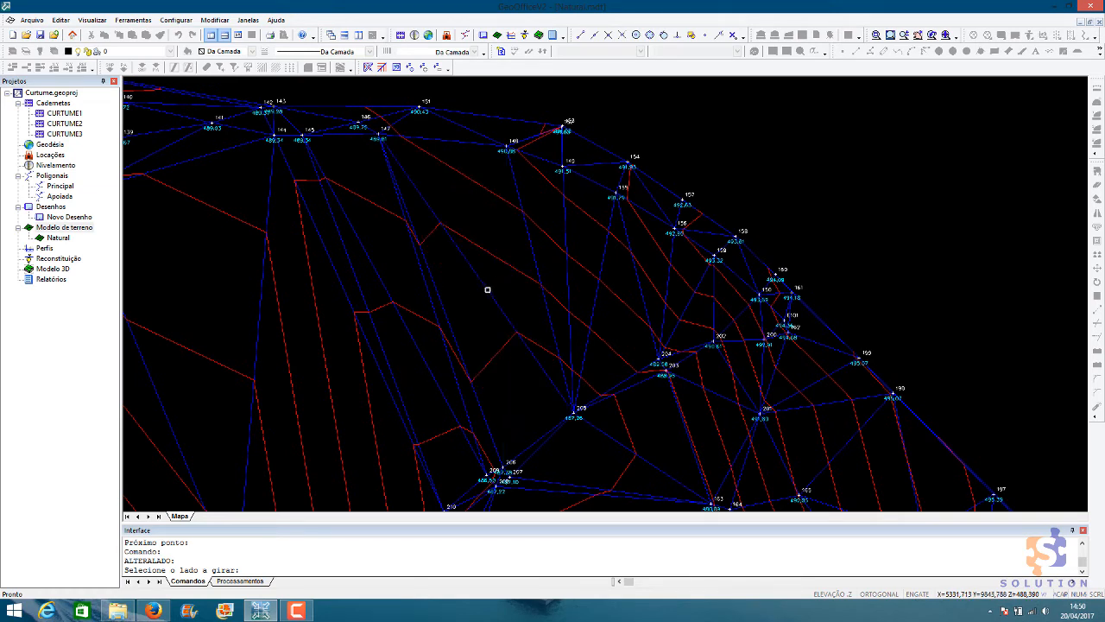
pyautogui.click(489, 290)
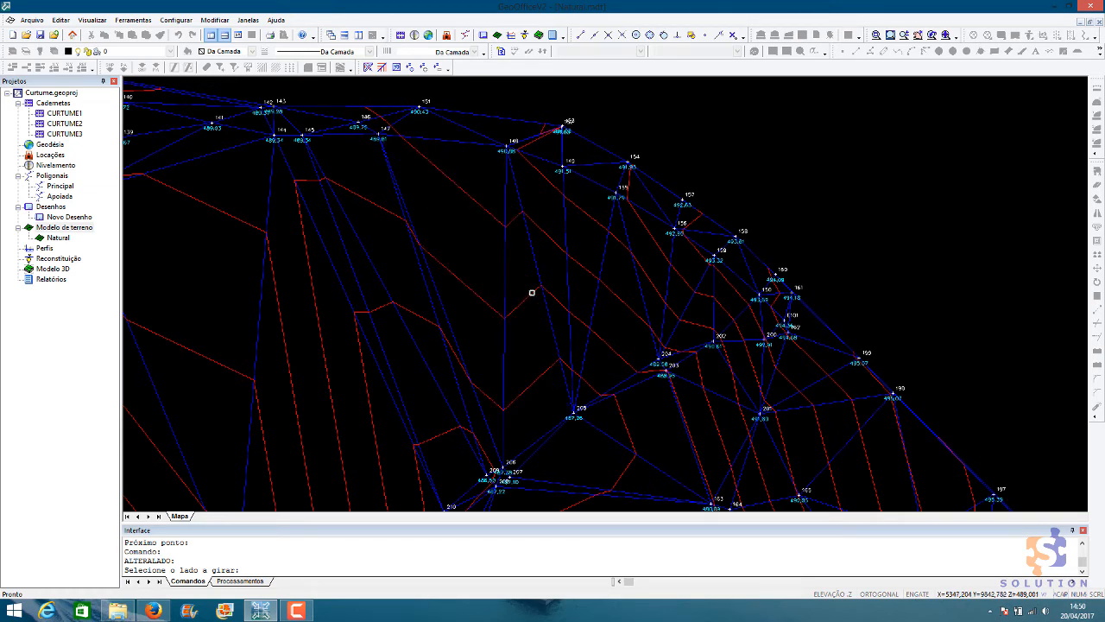
pyautogui.click(543, 290)
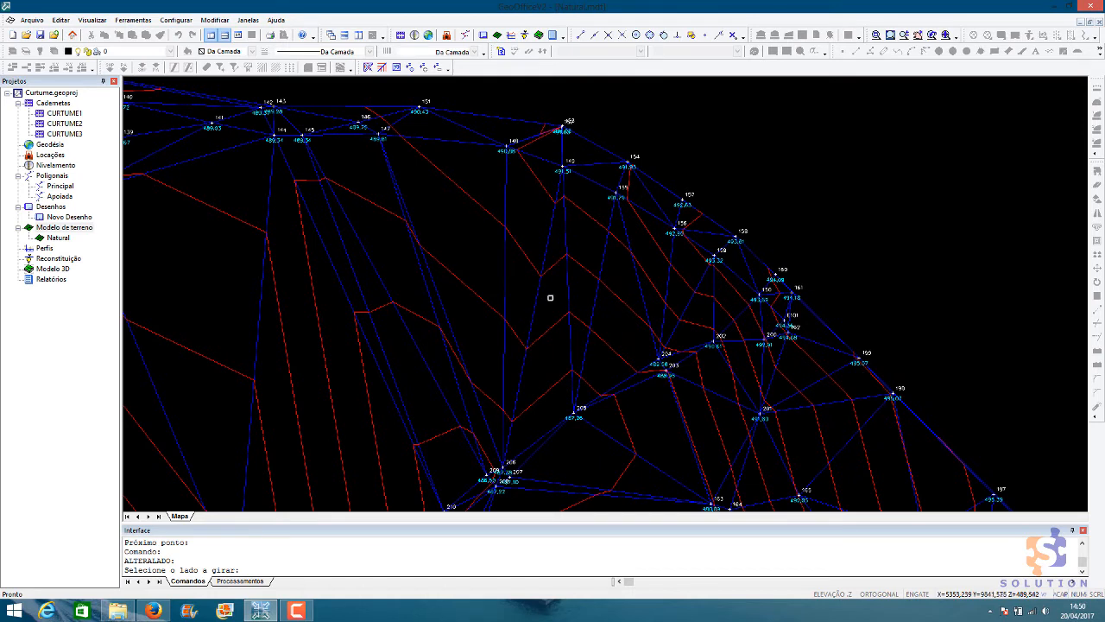
# Flip the long triangulation edges running from points 147, 148 and 149 towards points 205 and 206, returning the 149–205 edge to its original direction.
pyautogui.click(508, 294)
pyautogui.click(571, 305)
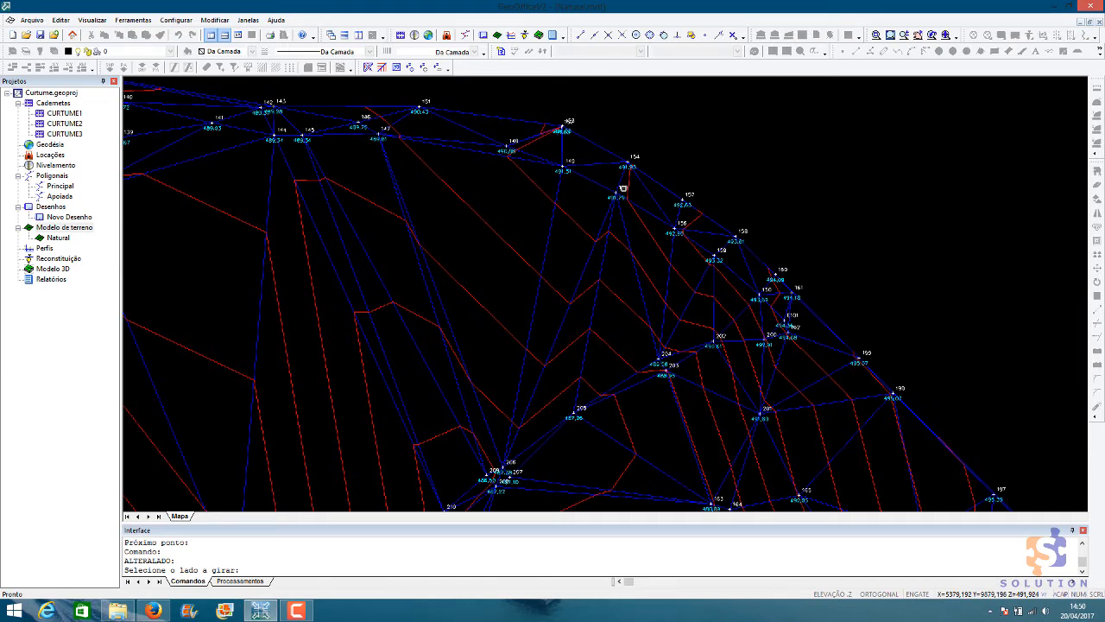
pyautogui.click(581, 276)
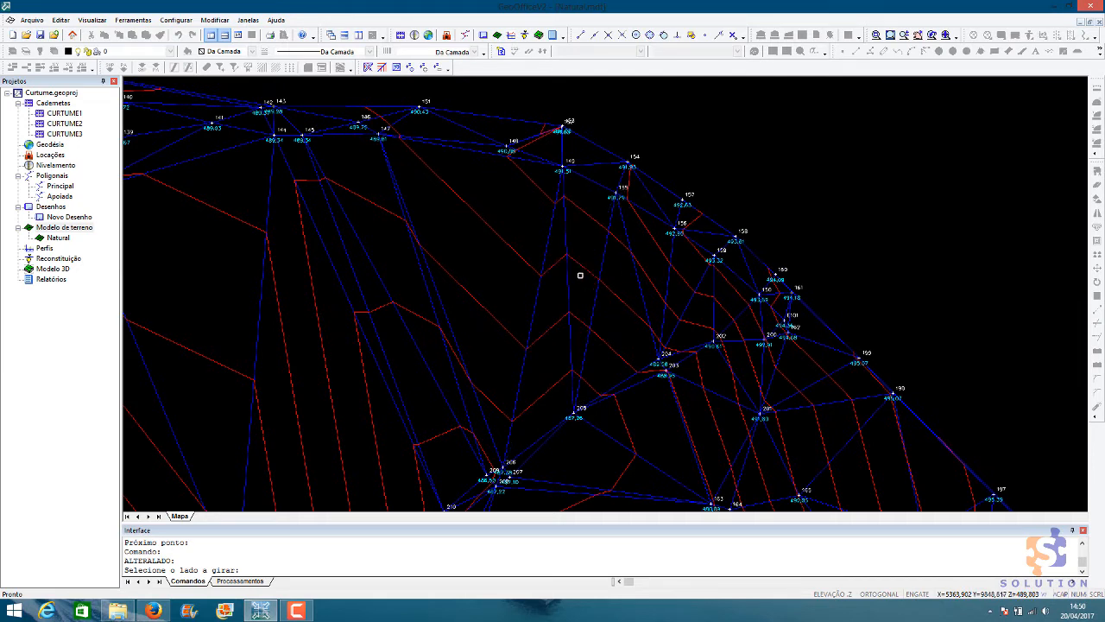
pyautogui.click(536, 317)
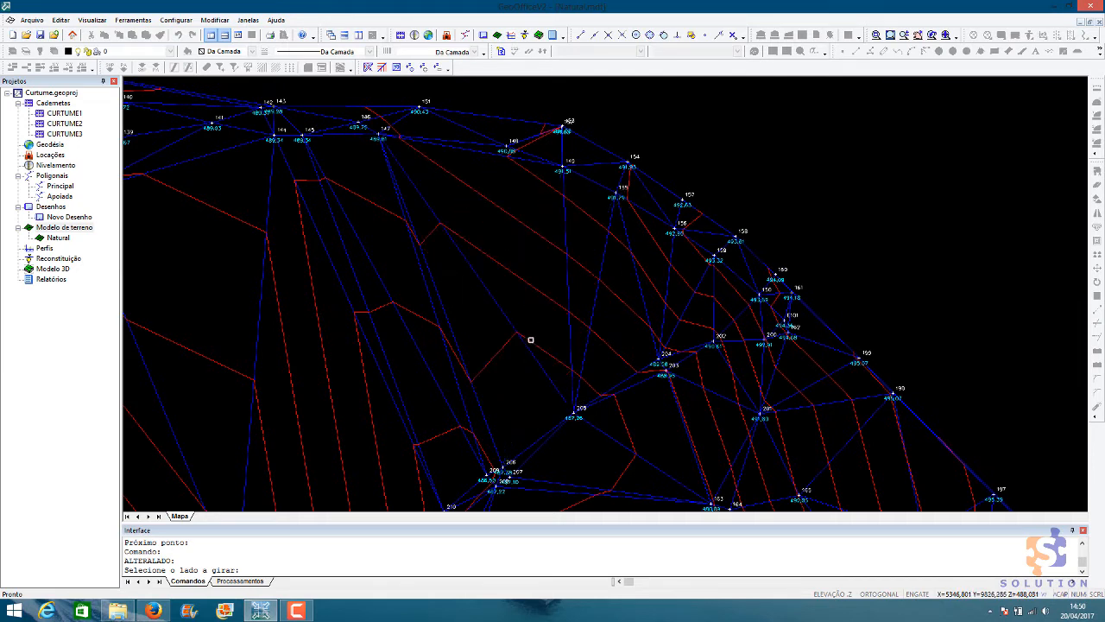
pyautogui.click(451, 325)
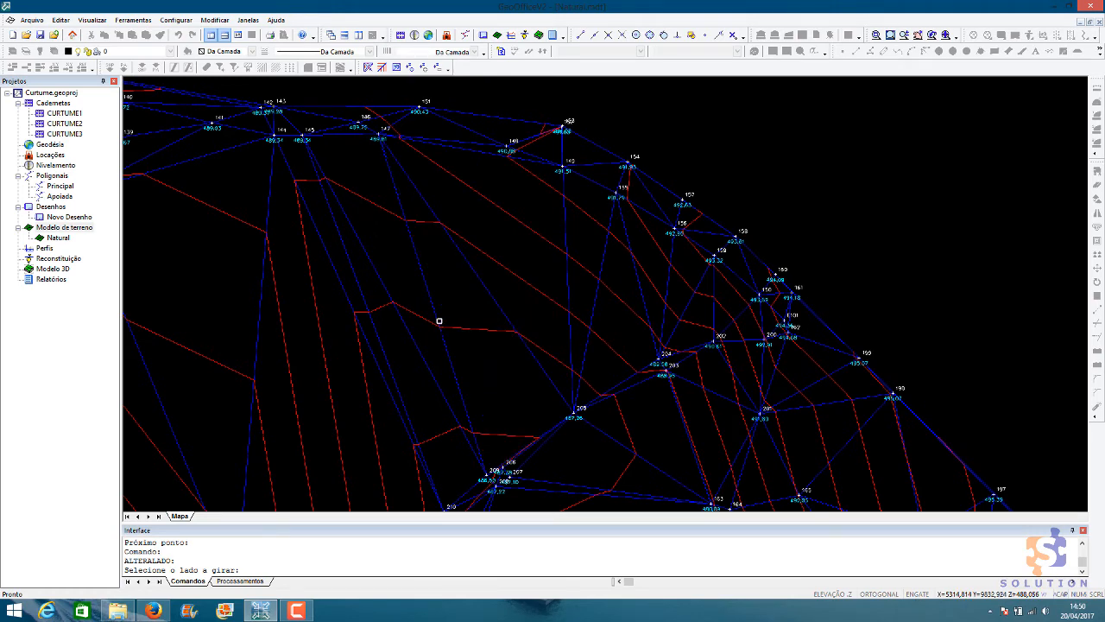
pyautogui.click(439, 321)
# Change the elevation of terrain point 73, between points 72 and 74, to 504.
pyautogui.moveTo(535, 394); pyautogui.dragTo(498, 210, button='middle')
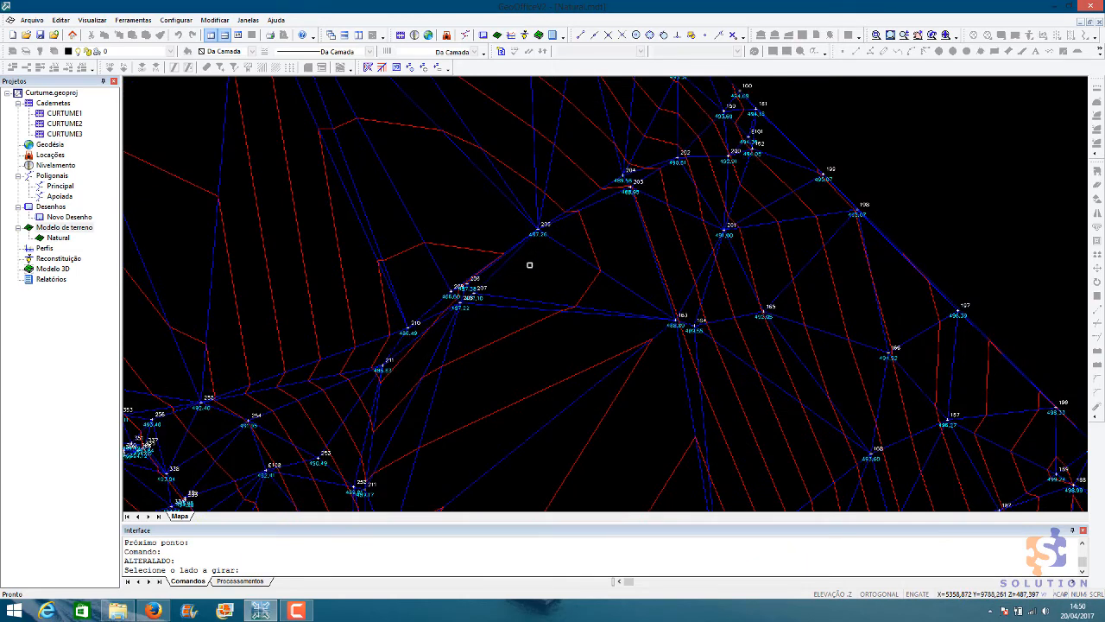
pyautogui.scroll(-3, 593, 329)
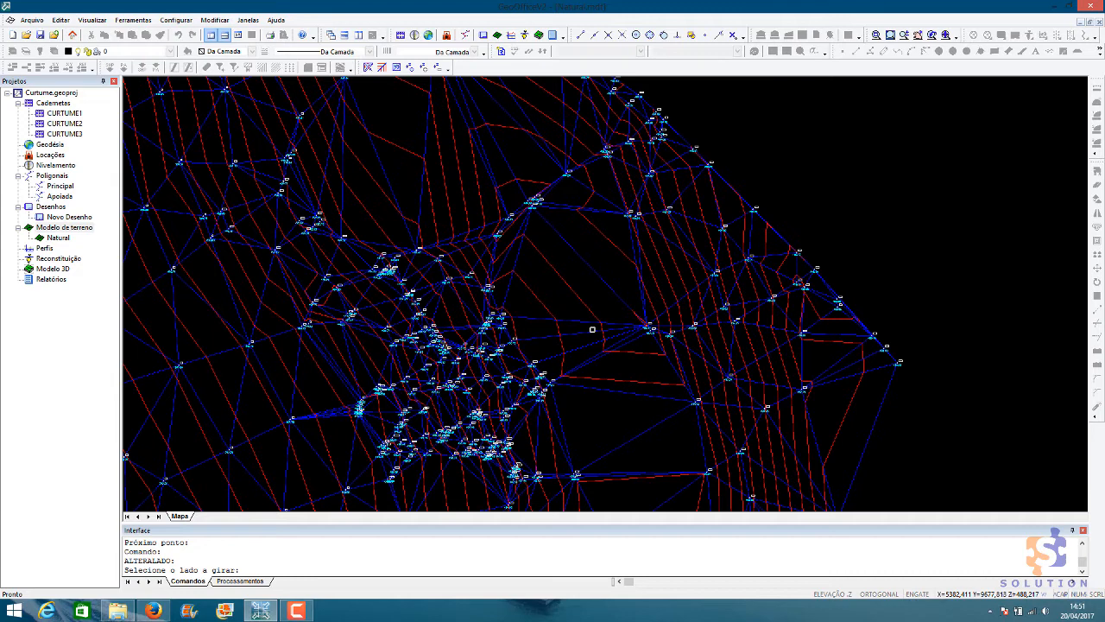
pyautogui.click(412, 69)
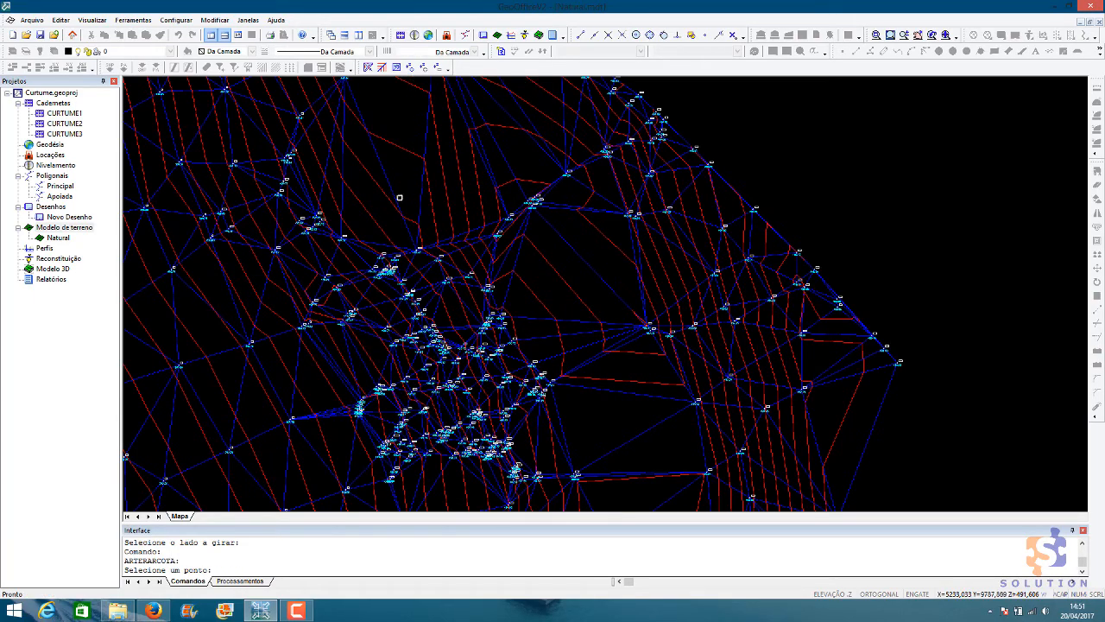
pyautogui.moveTo(395, 234); pyautogui.dragTo(757, 98, button='middle')
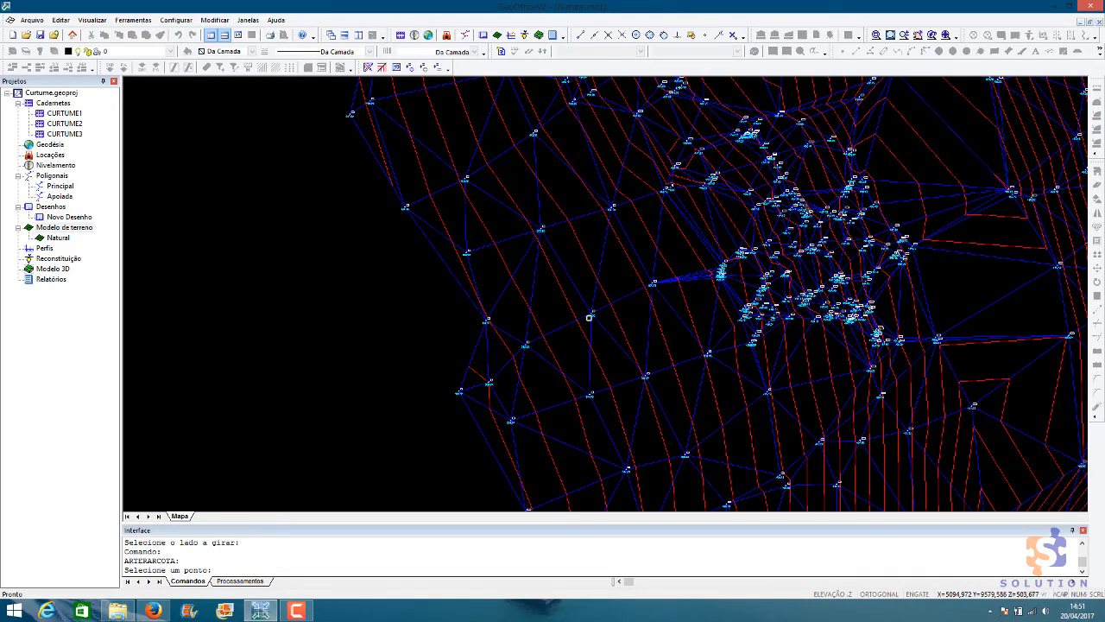
pyautogui.scroll(5, 591, 316)
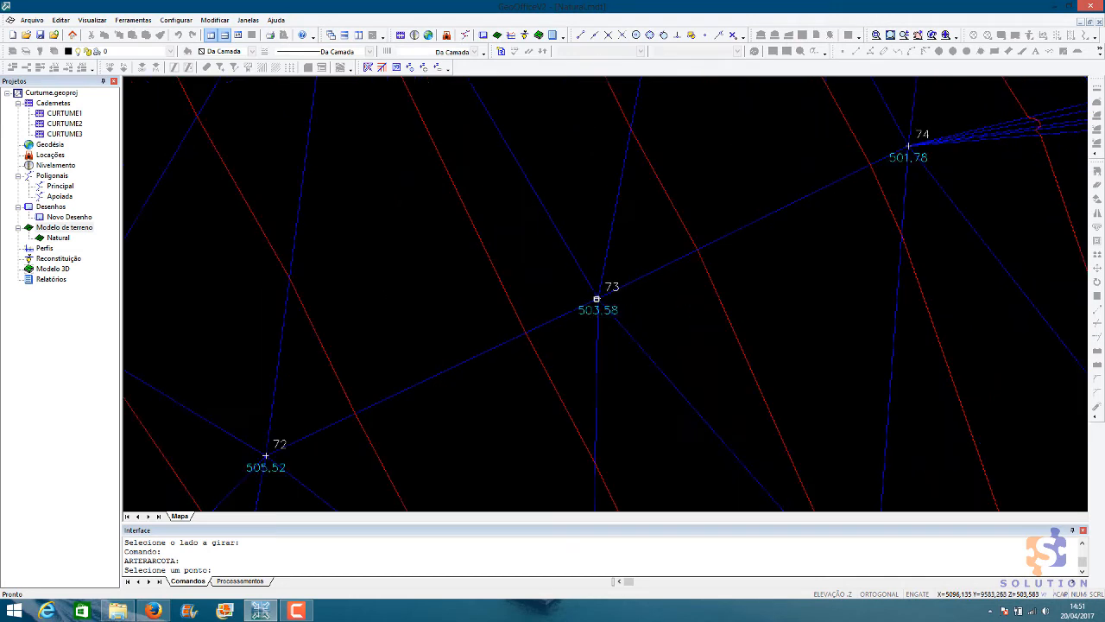
pyautogui.click(598, 297)
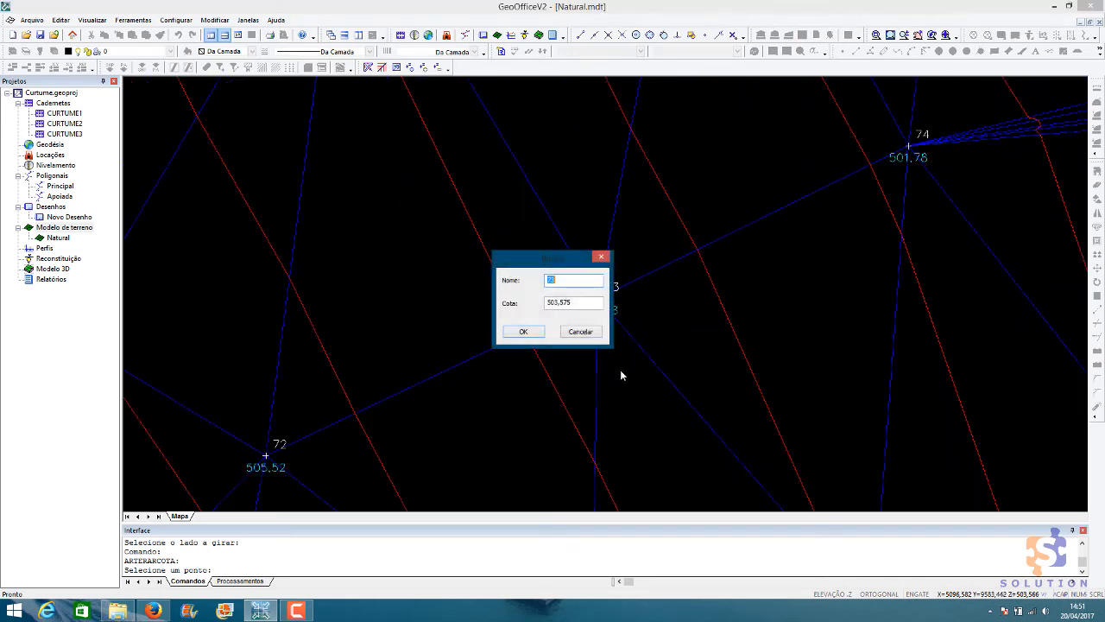
pyautogui.moveTo(569, 301); pyautogui.dragTo(456, 298)
pyautogui.write('504')
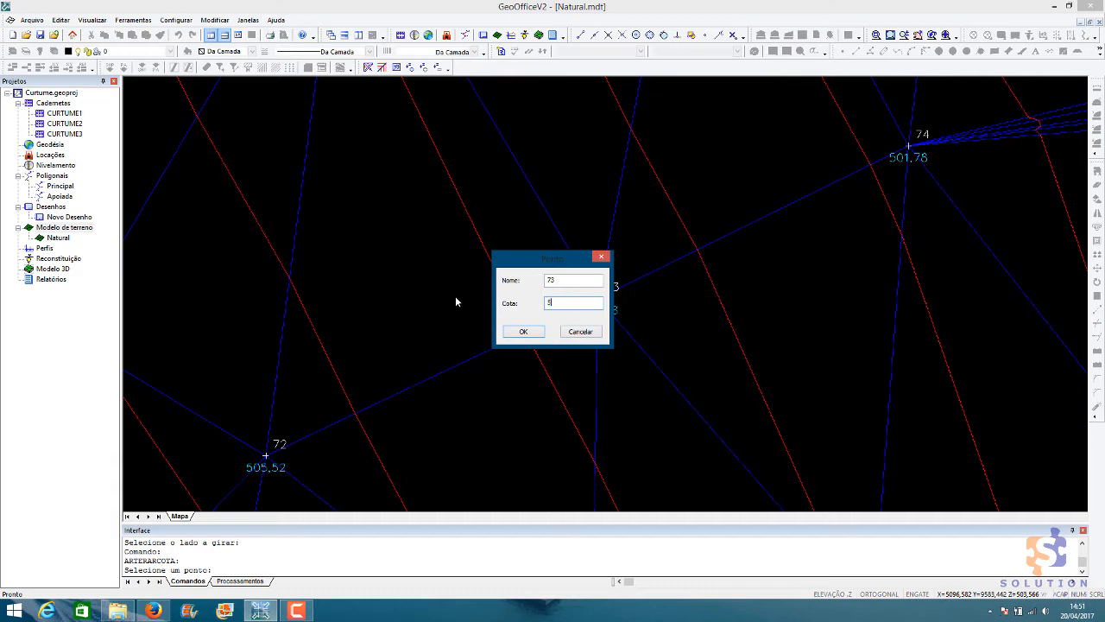
pyautogui.click(532, 332)
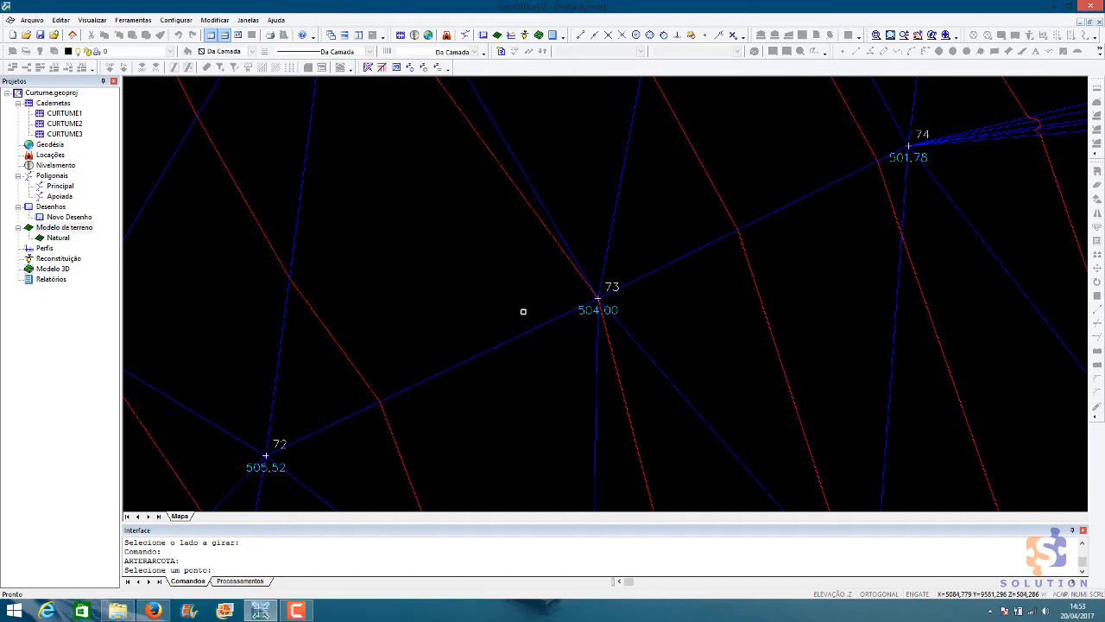
# Set the elevation of point 73 to 505.
pyautogui.scroll(1, 530, 309)
pyautogui.scroll(-4, 530, 308)
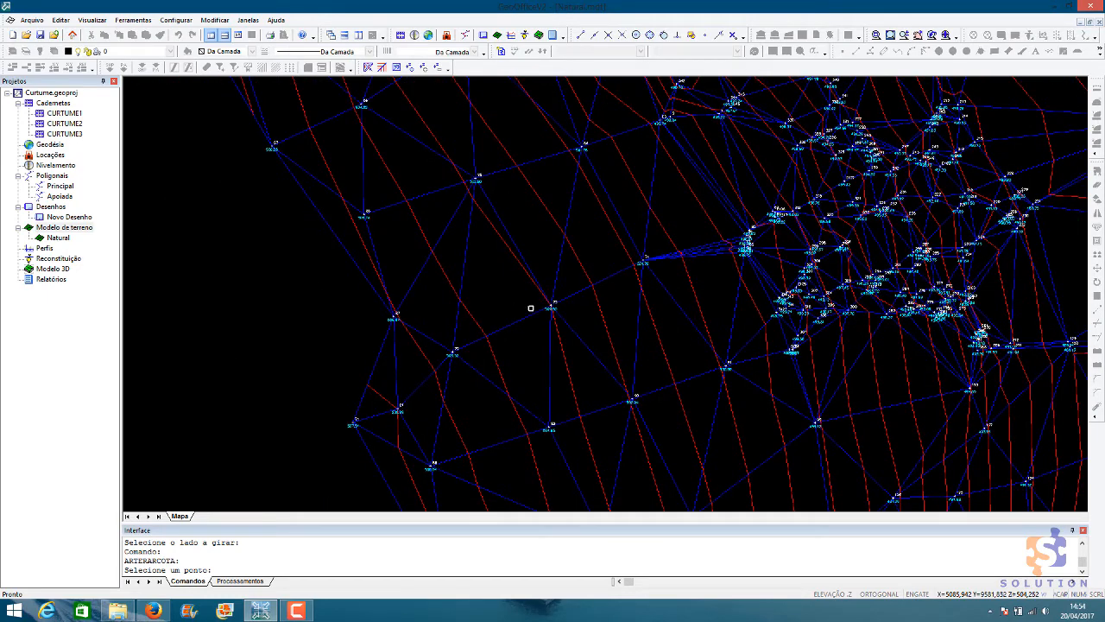
pyautogui.scroll(3, 548, 315)
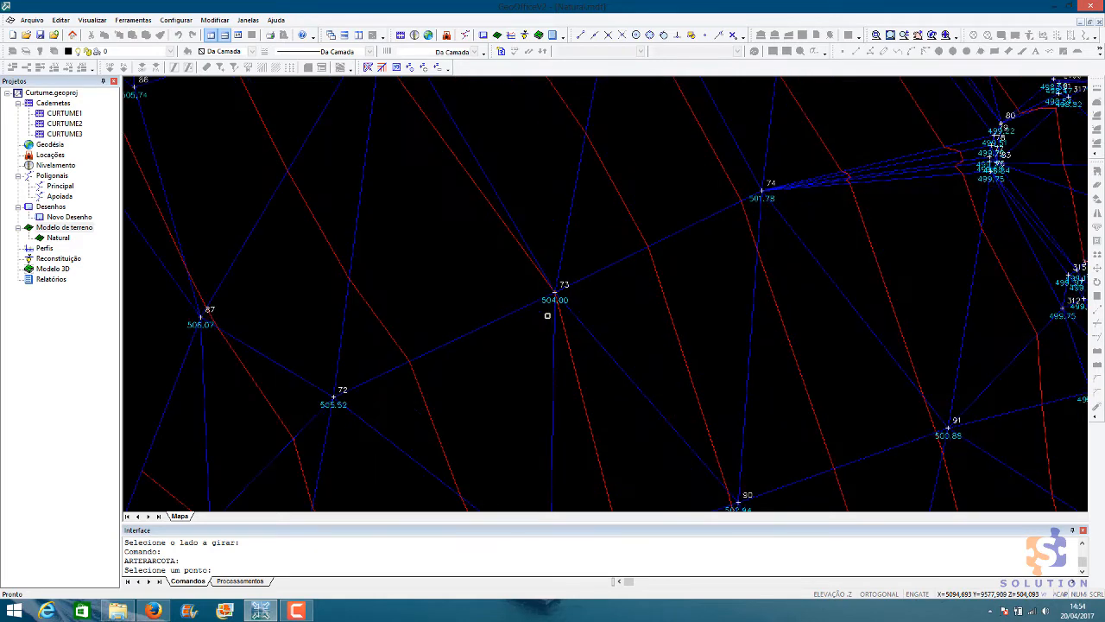
pyautogui.click(553, 298)
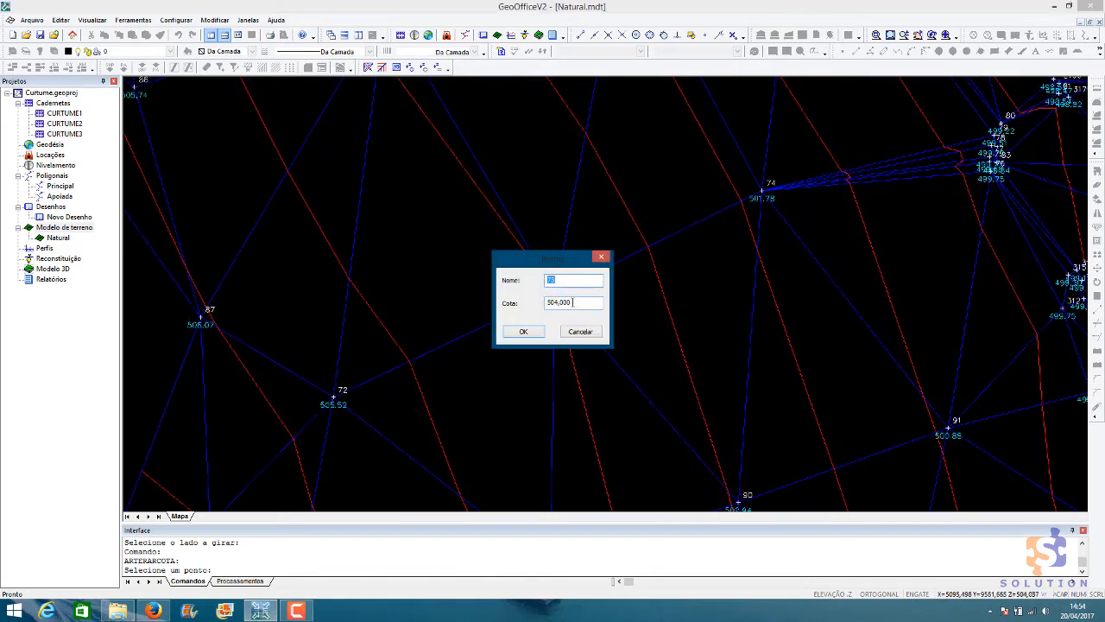
pyautogui.press('Tab')
pyautogui.write('505')
pyautogui.click(524, 333)
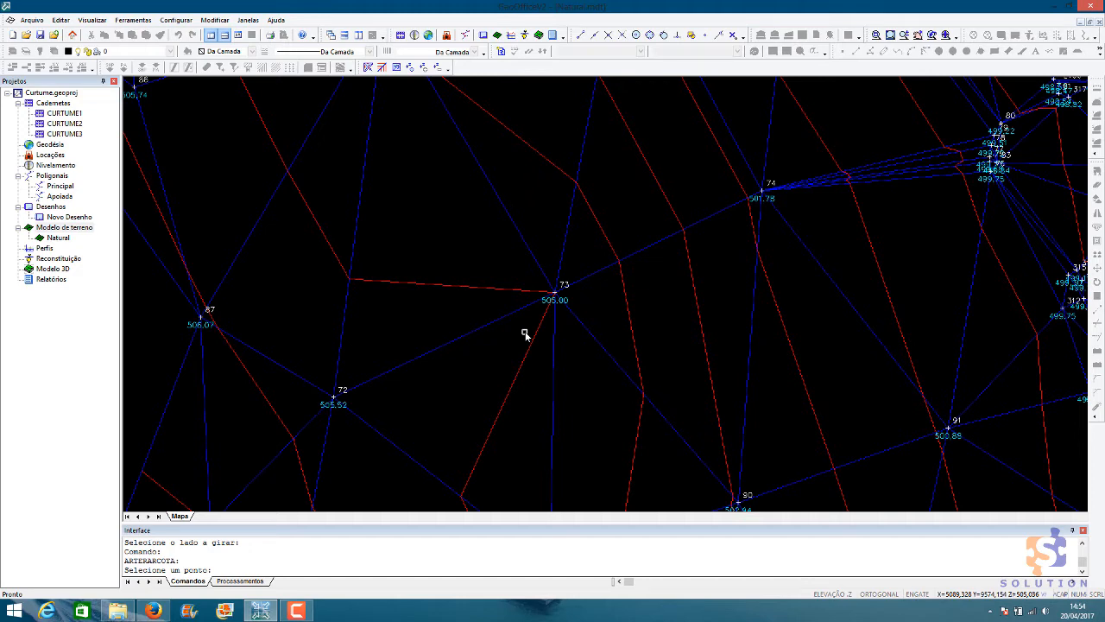
# Set the elevation of point 73 to 503,76 and end the elevation editing command.
pyautogui.scroll(-5, 524, 331)
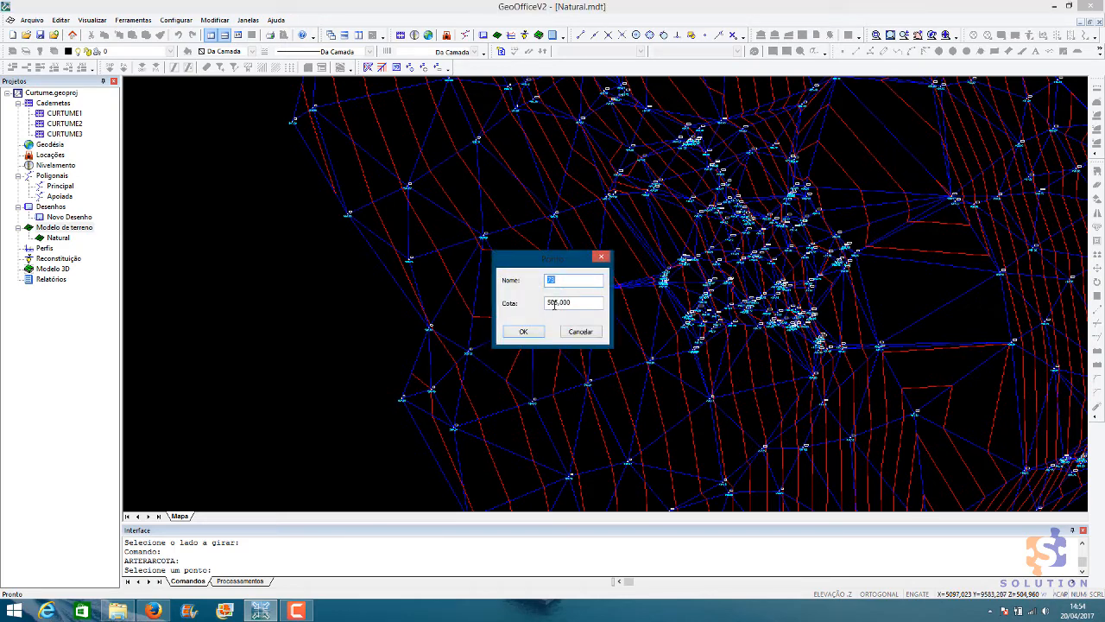
pyautogui.moveTo(555, 302); pyautogui.dragTo(611, 302)
pyautogui.write('3,76')
pyautogui.click(525, 332)
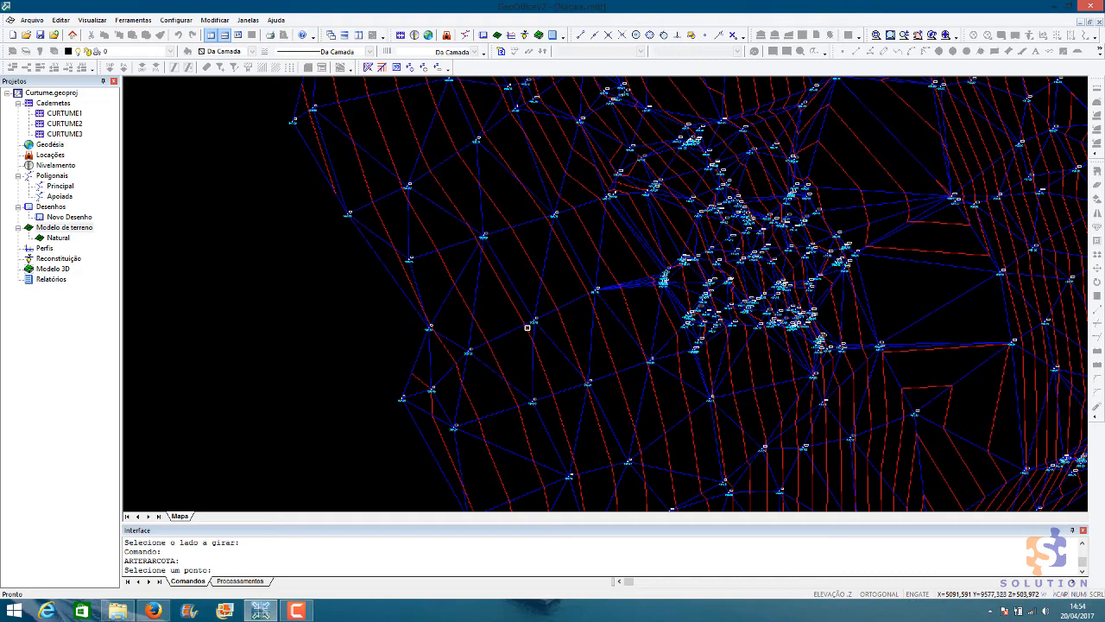
pyautogui.press('Escape')
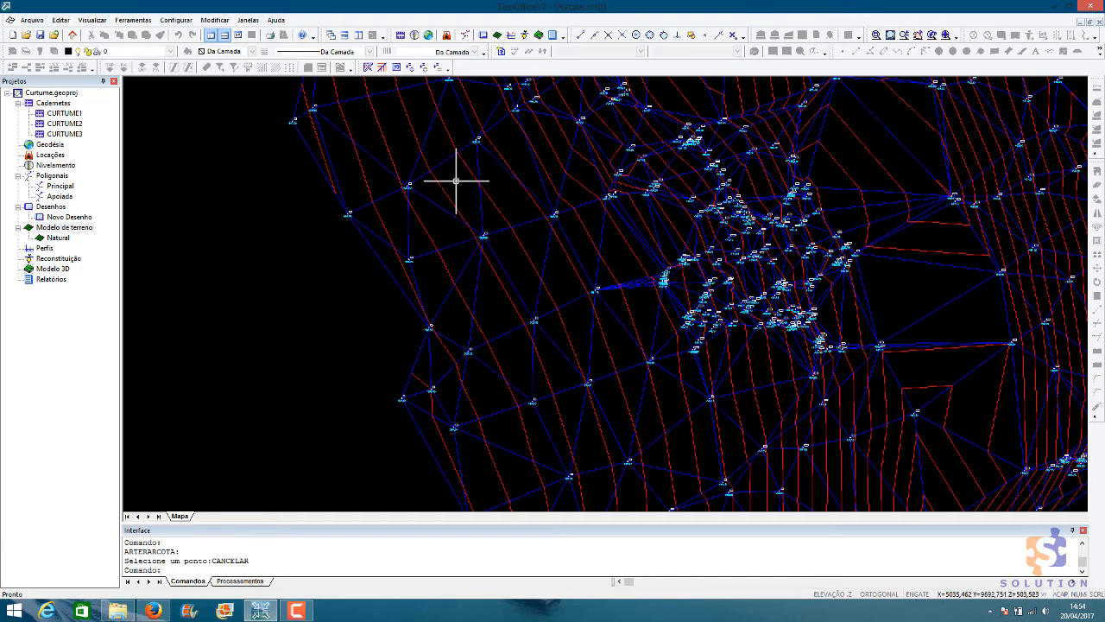
# Insert a new point named A in the large empty area in the northern part of the terrain model, accepting its suggested elevation.
pyautogui.click(424, 69)
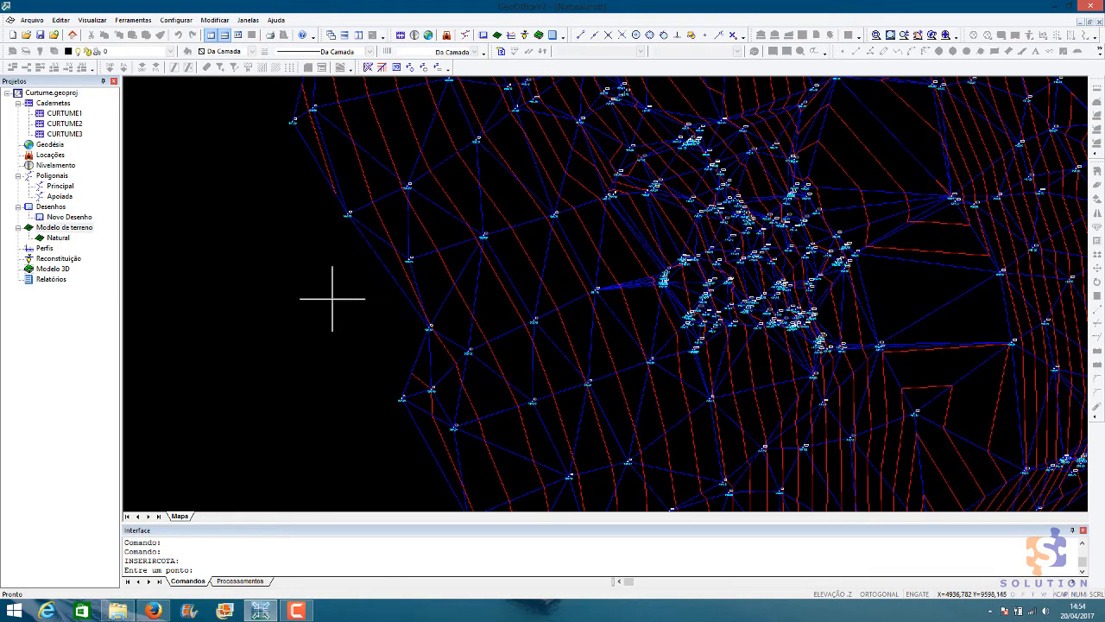
pyautogui.moveTo(461, 214); pyautogui.dragTo(548, 420, button='middle')
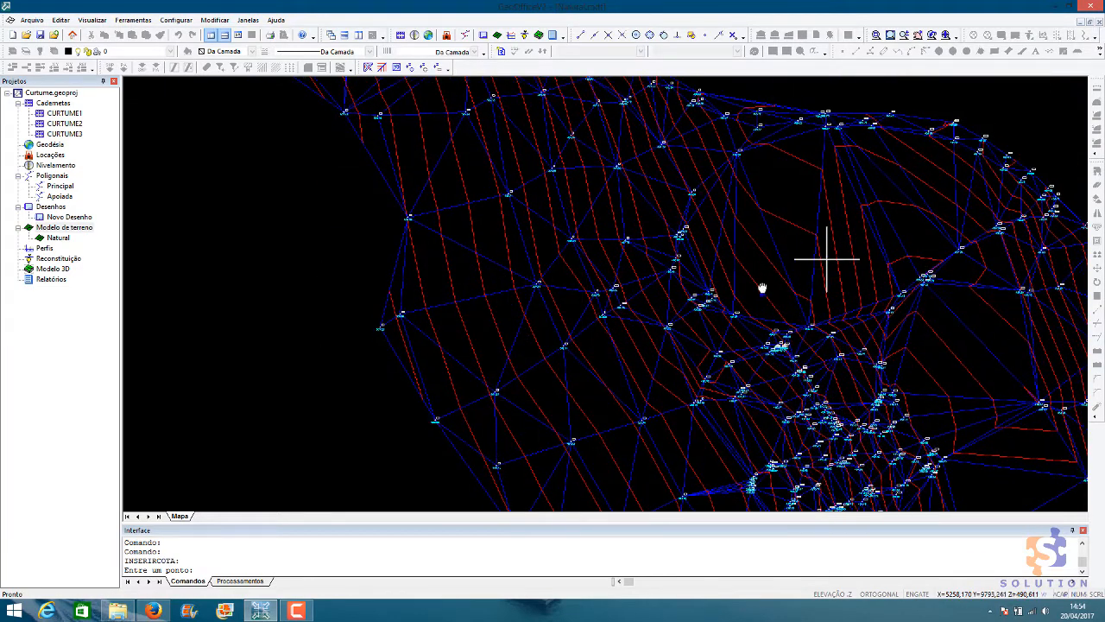
pyautogui.moveTo(826, 247); pyautogui.dragTo(461, 270, button='middle')
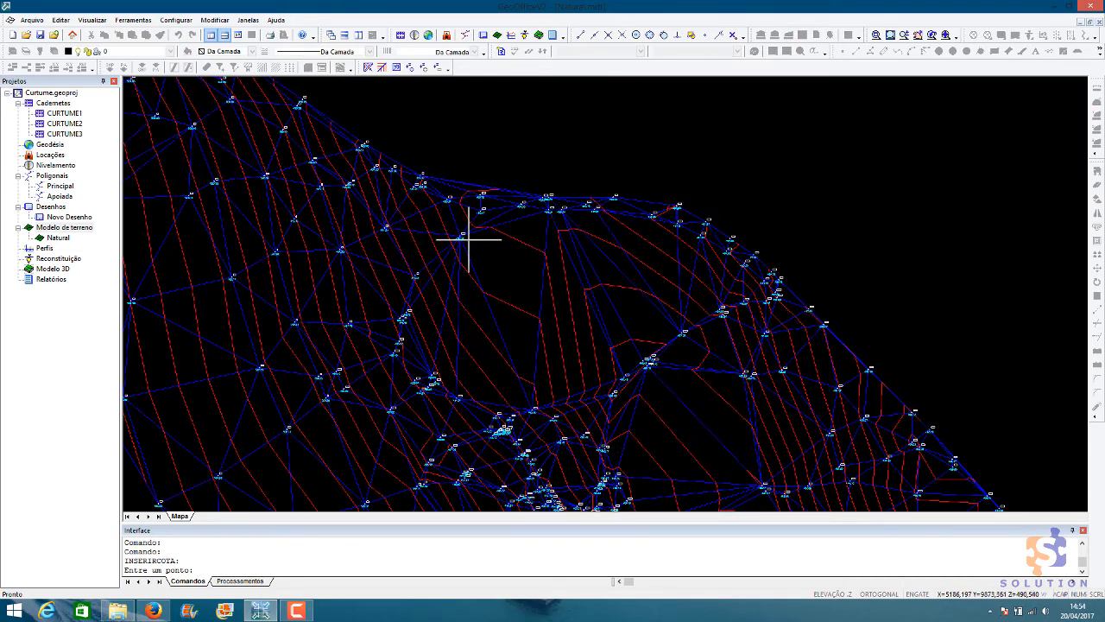
pyautogui.click(513, 312)
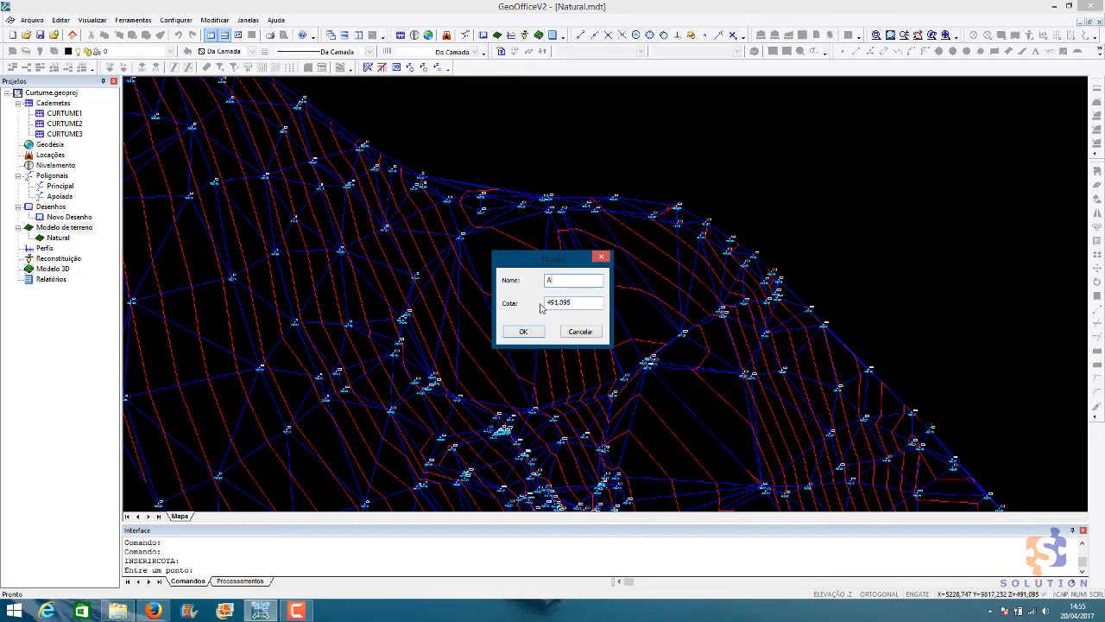
pyautogui.click(524, 331)
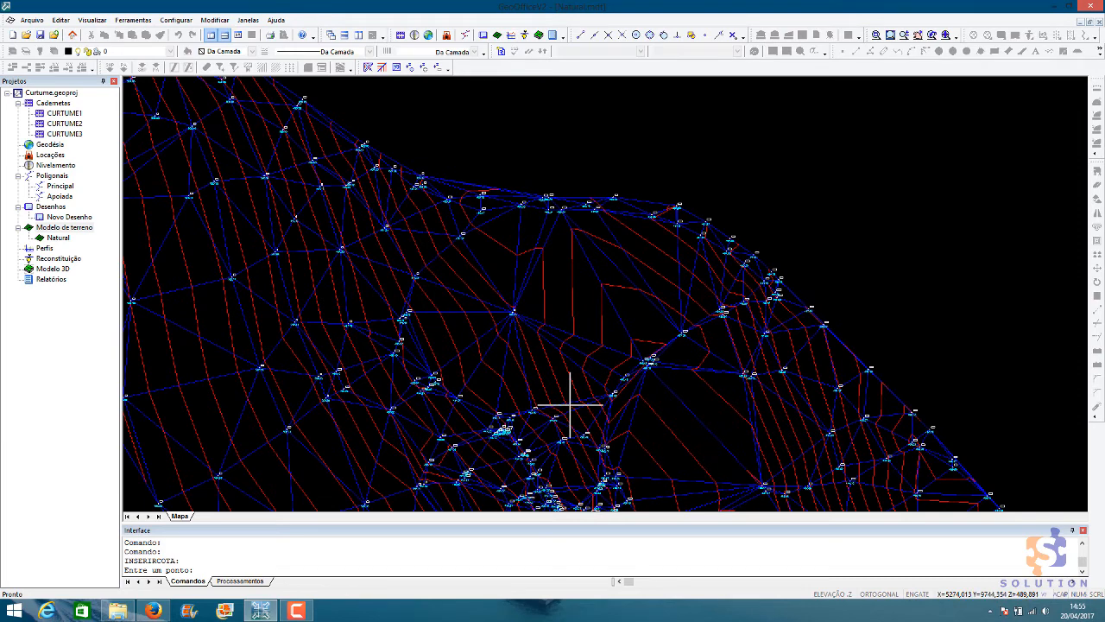
# Insert a second, unnamed point just northeast of point A with an elevation of 490.
pyautogui.click(565, 286)
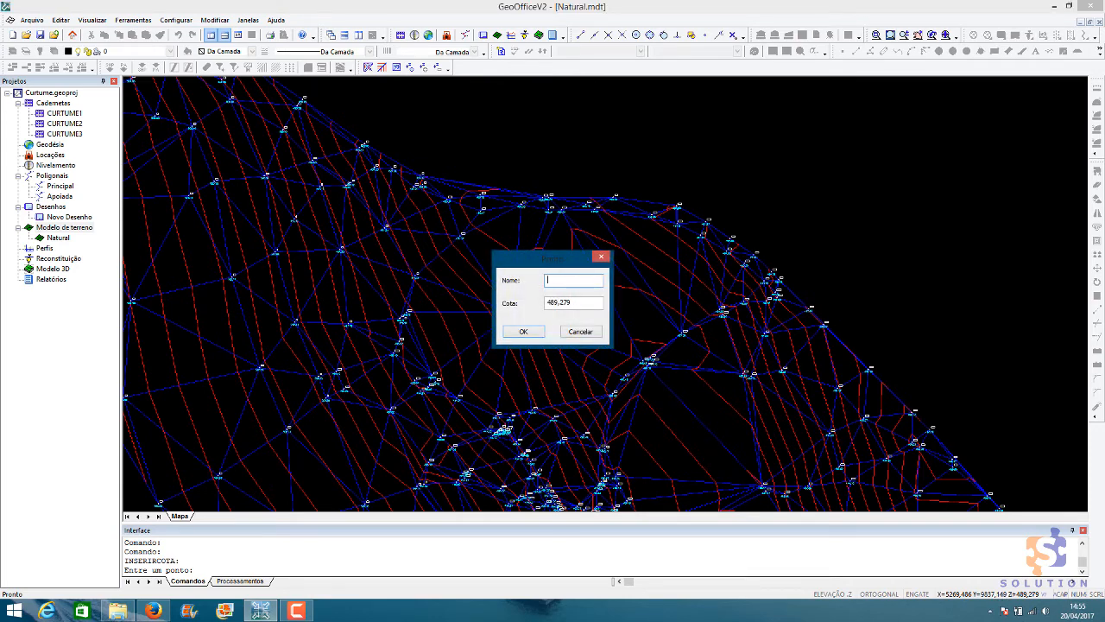
pyautogui.click(579, 303)
pyautogui.moveTo(578, 303); pyautogui.dragTo(551, 302)
pyautogui.write('90')
pyautogui.click(528, 332)
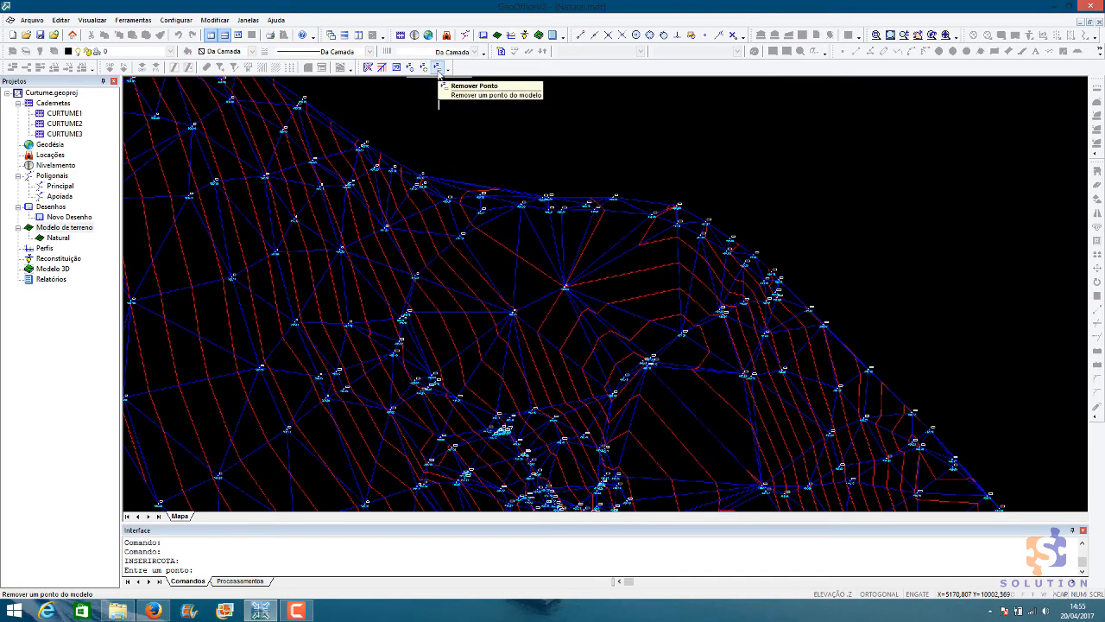
# Remove the two newly inserted points from the terrain model.
pyautogui.click(438, 69)
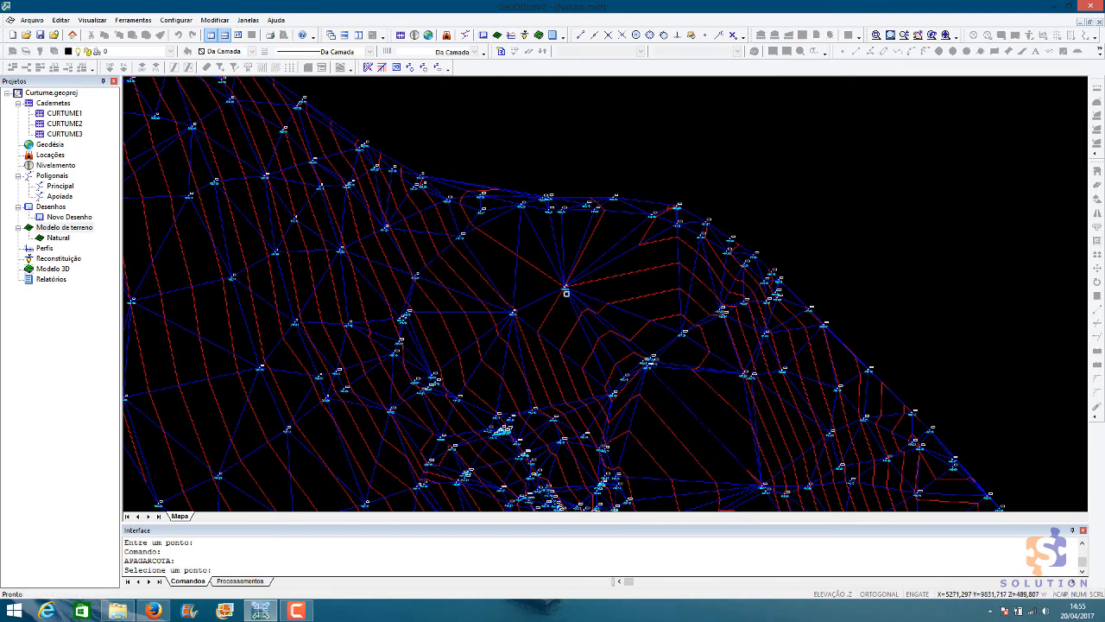
pyautogui.click(567, 292)
pyautogui.click(513, 312)
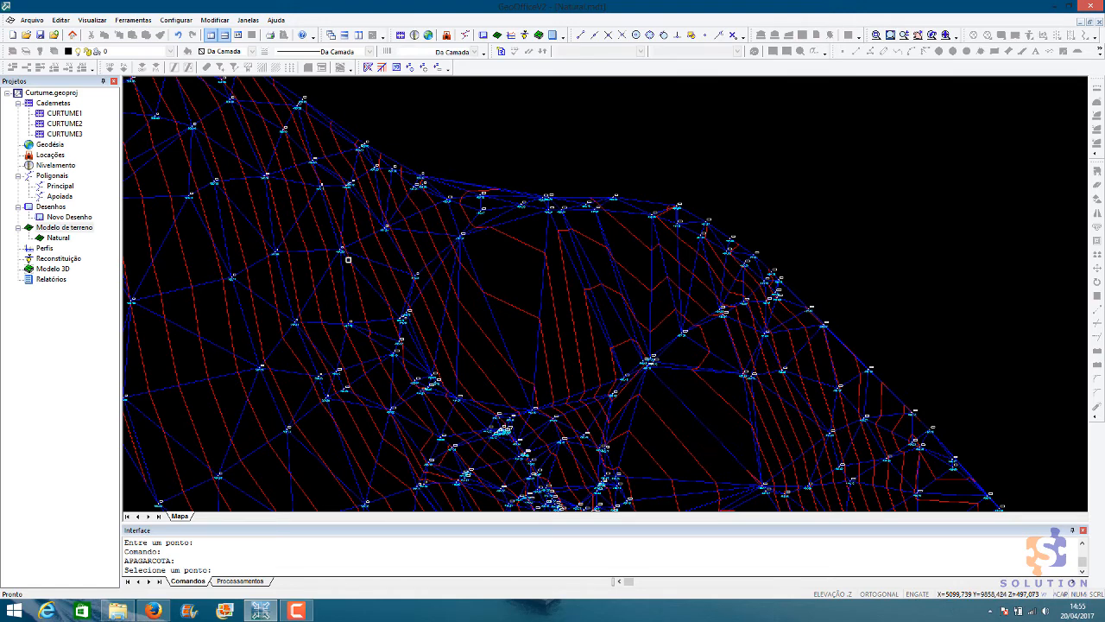
pyautogui.press('Escape')
# Fit the whole triangulation in view and save the Natural terrain model.
pyautogui.middleClick(347, 371)
pyautogui.middleClick(347, 372)
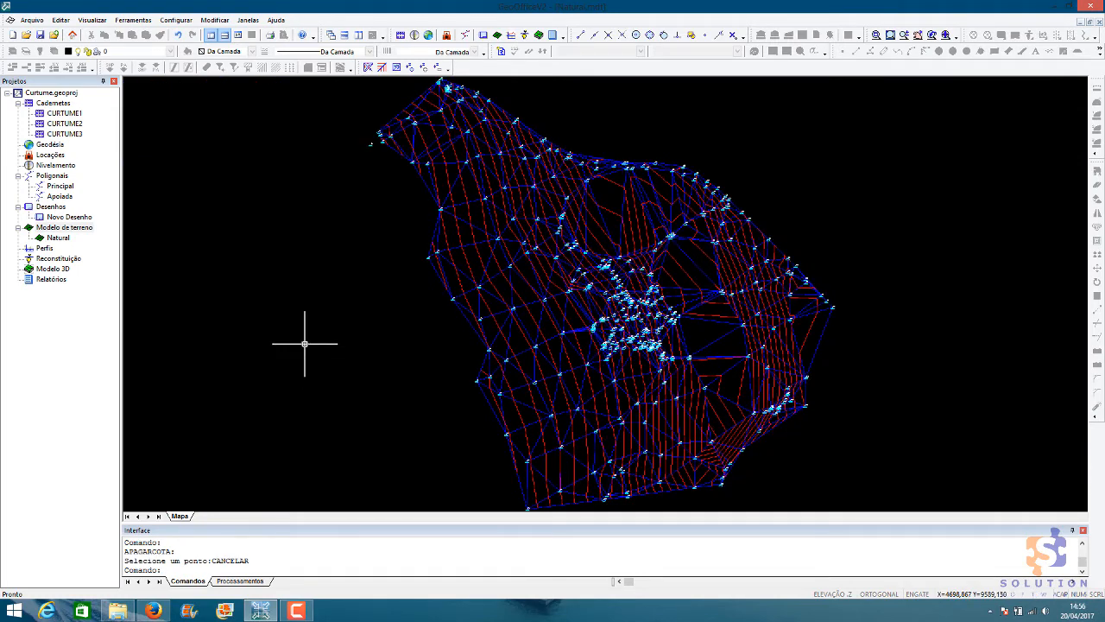
pyautogui.click(41, 36)
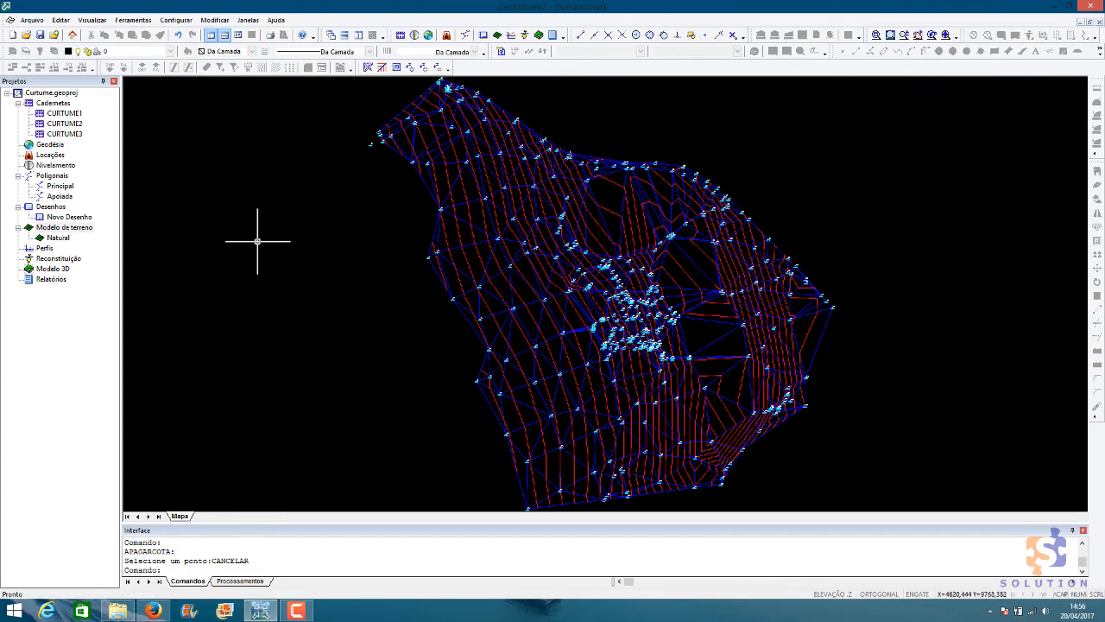
# Open the Novo Desenho drawing and set up contour creation from the Natural model, with SPLINES as the curve elements.
pyautogui.click(74, 217)
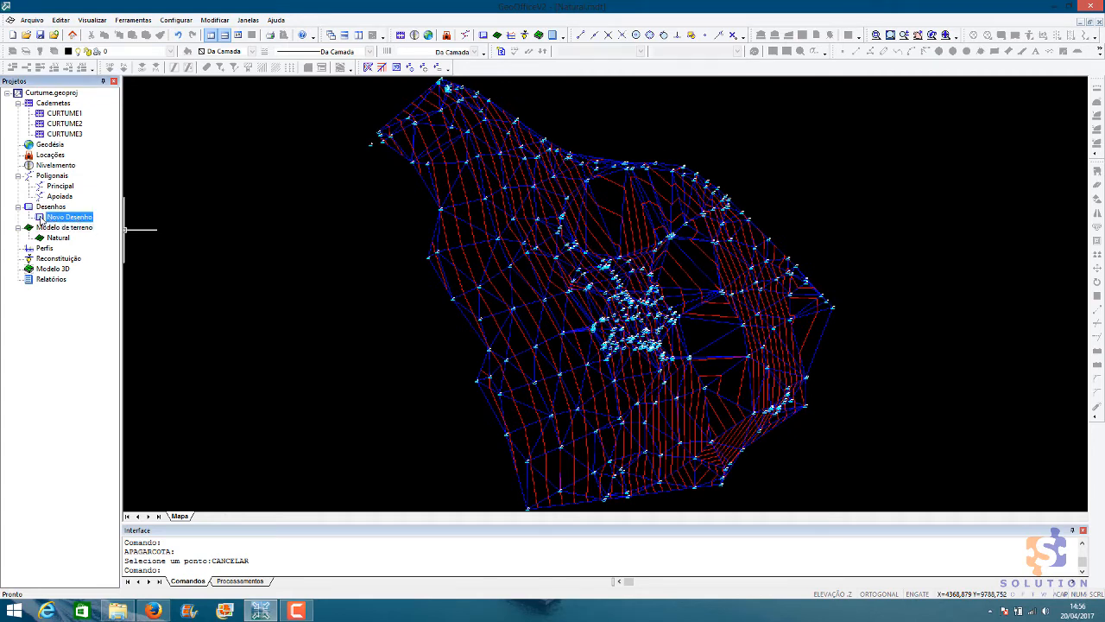
pyautogui.doubleClick(40, 217)
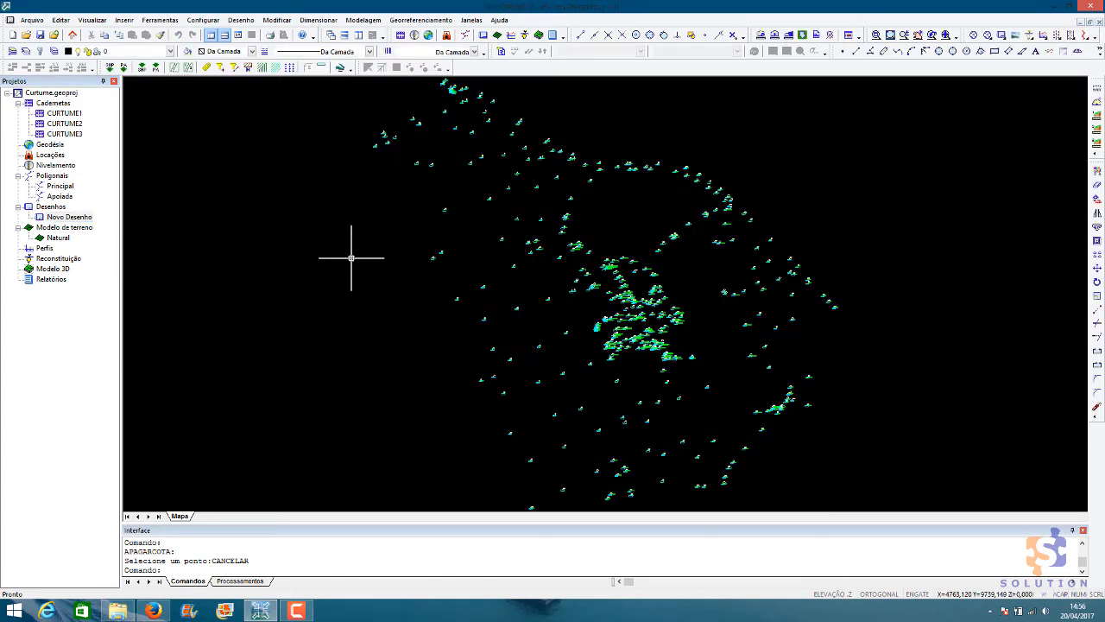
pyautogui.click(362, 20)
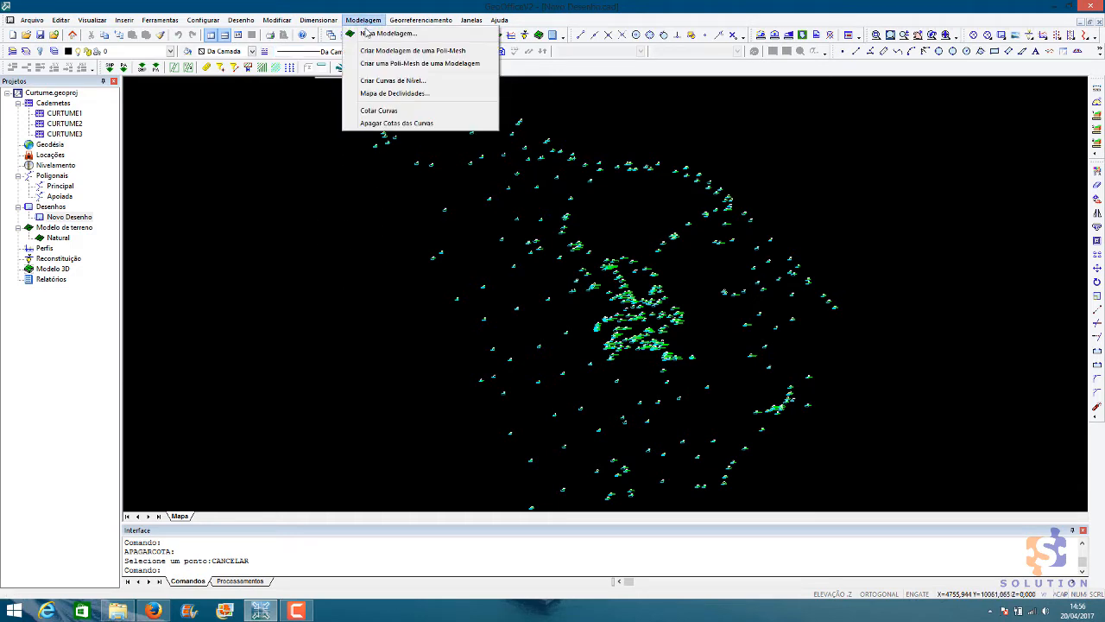
pyautogui.click(436, 81)
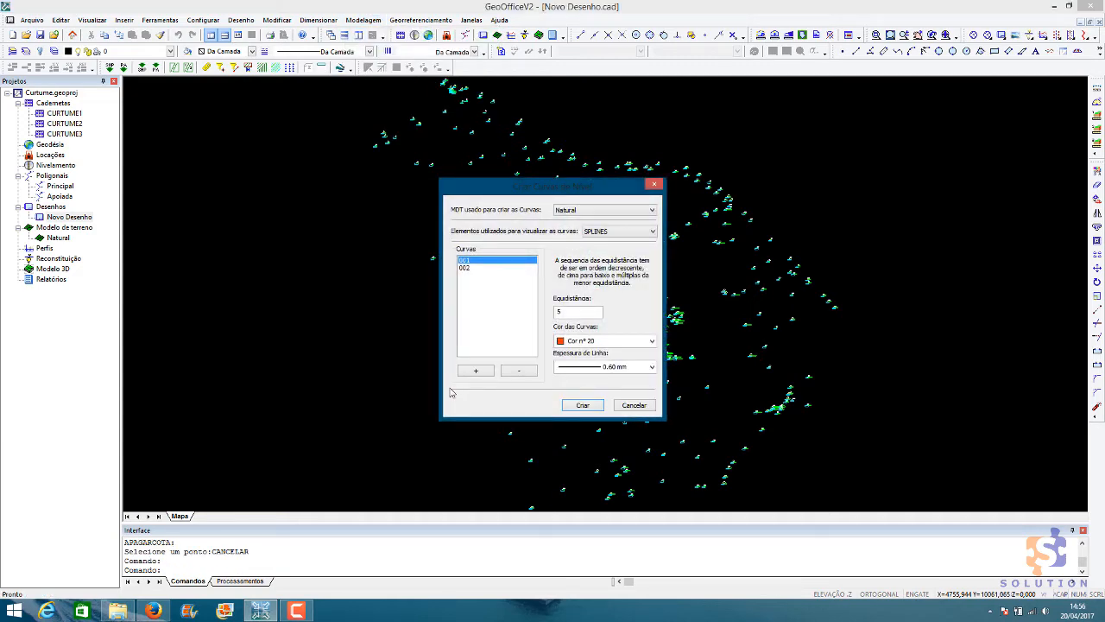
pyautogui.click(594, 211)
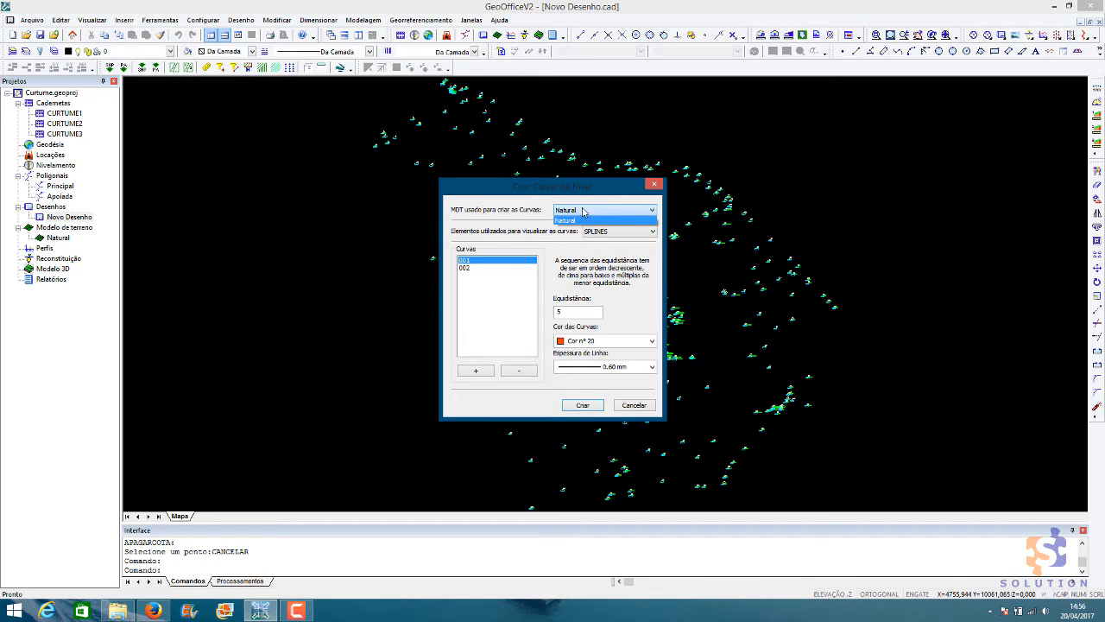
pyautogui.click(594, 219)
pyautogui.click(609, 232)
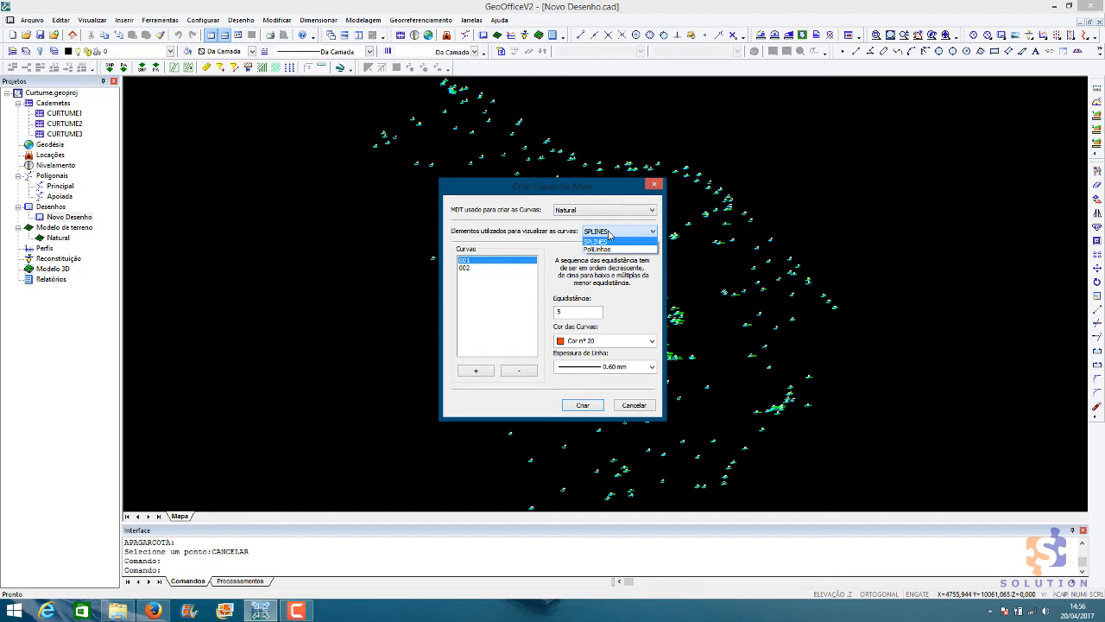
pyautogui.click(609, 231)
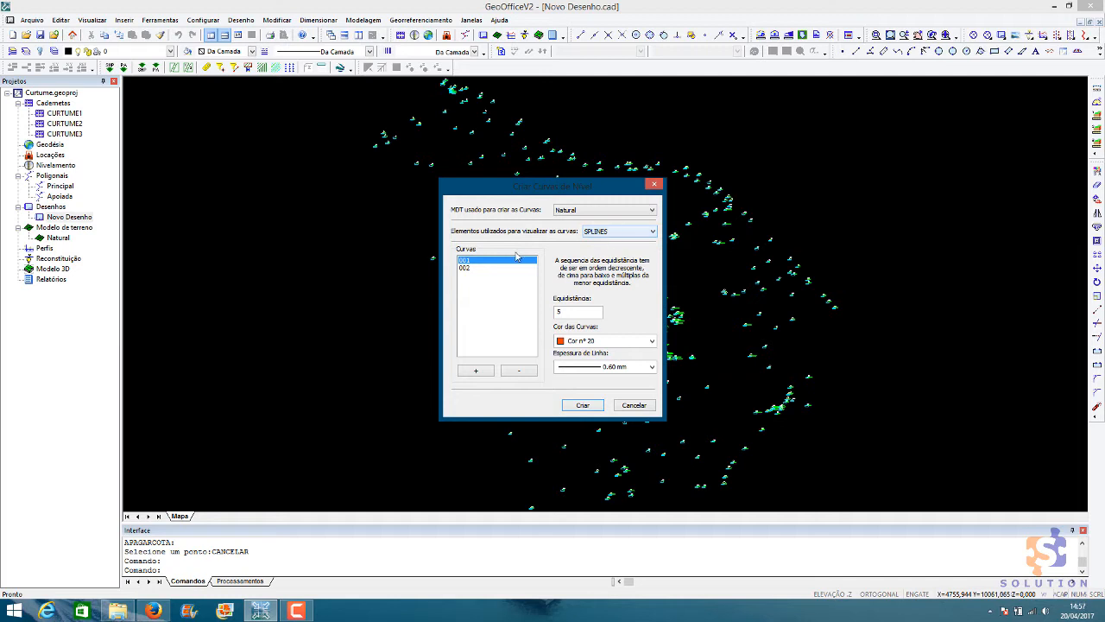
# Review the equidistance, colour and line thickness settings of curve sets 001 and 002.
pyautogui.click(469, 268)
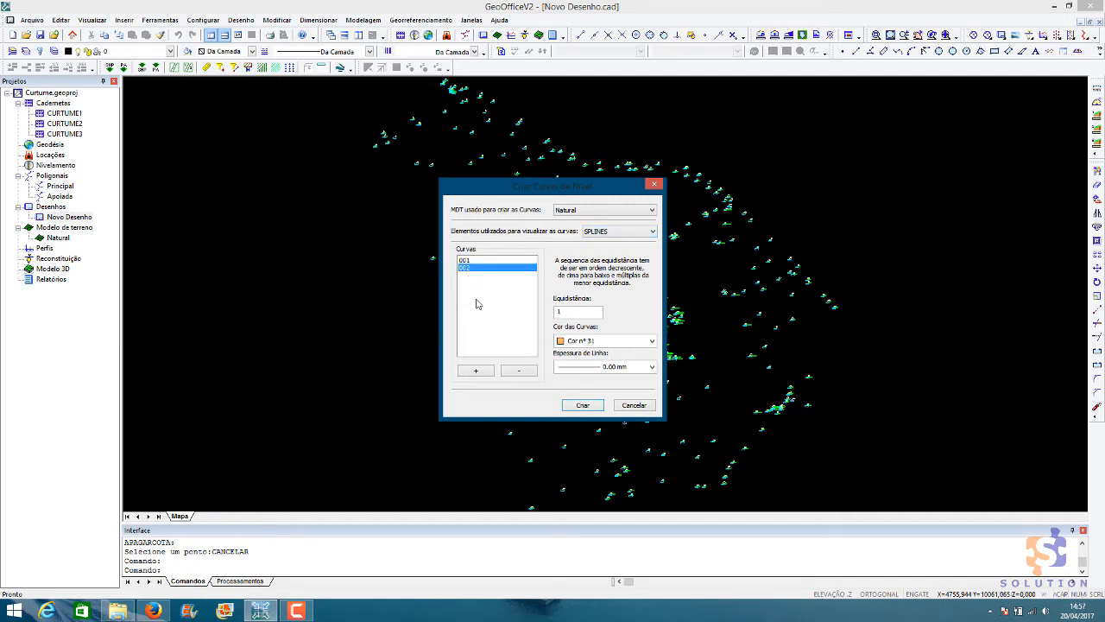
pyautogui.click(462, 261)
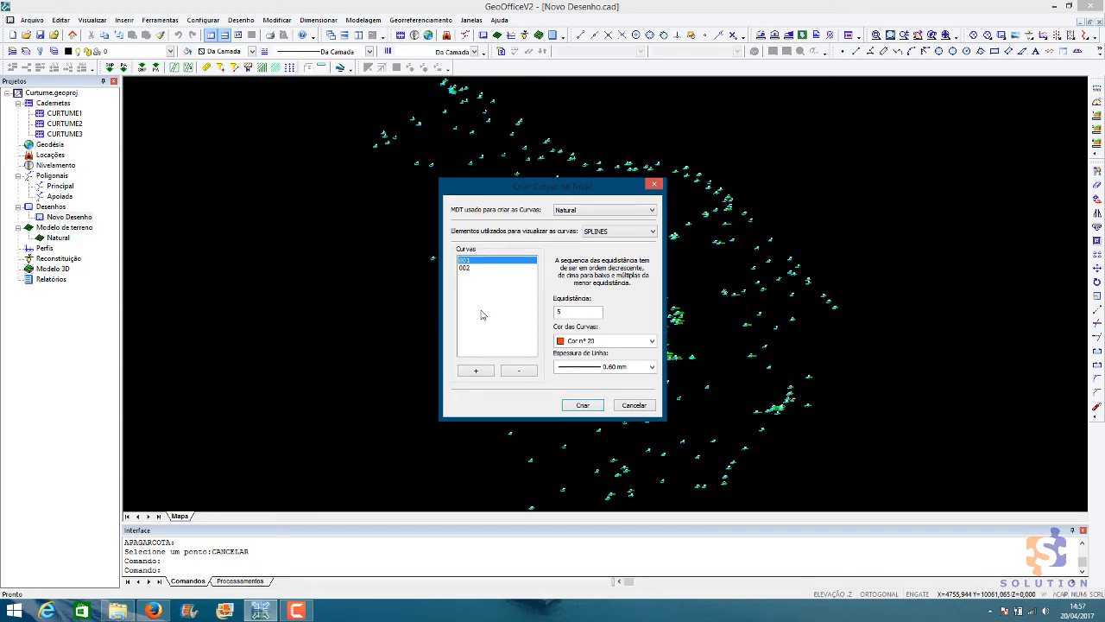
pyautogui.moveTo(571, 312); pyautogui.dragTo(498, 313)
pyautogui.click(471, 269)
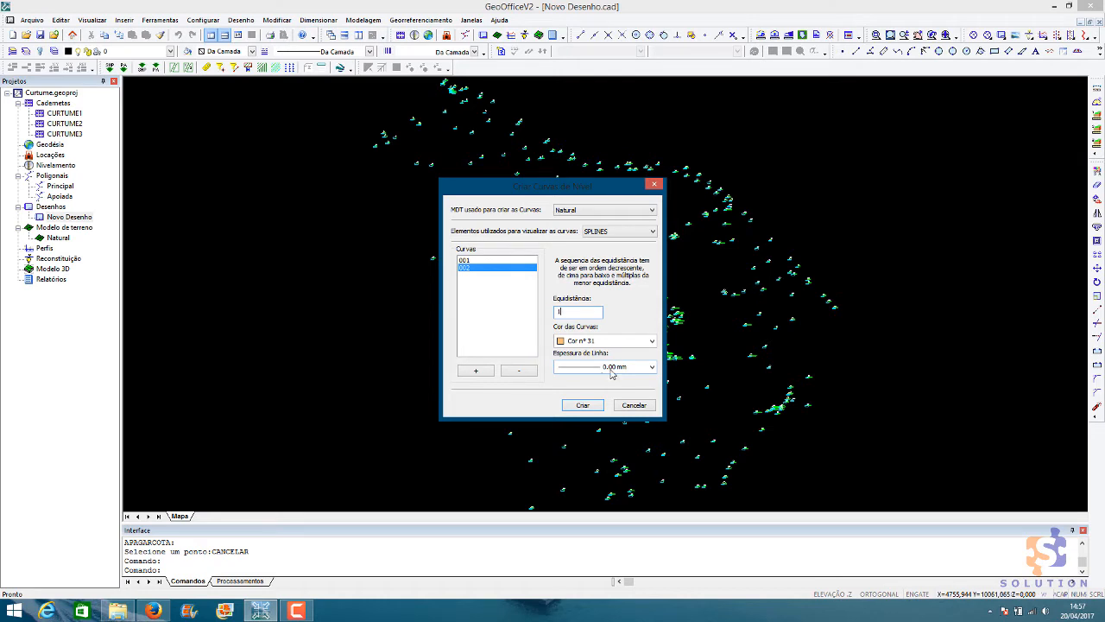
# Add a third curve set with an equidistance of 0.5 and the colour Azul água, and create the contour lines.
pyautogui.click(477, 371)
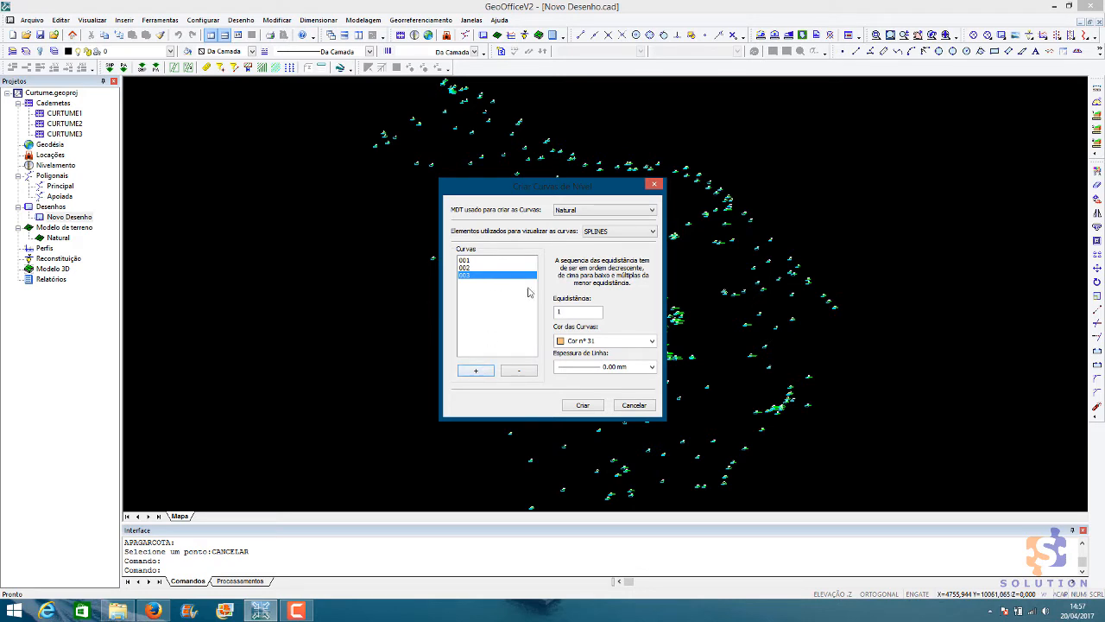
pyautogui.moveTo(567, 312); pyautogui.dragTo(533, 321)
pyautogui.click(600, 344)
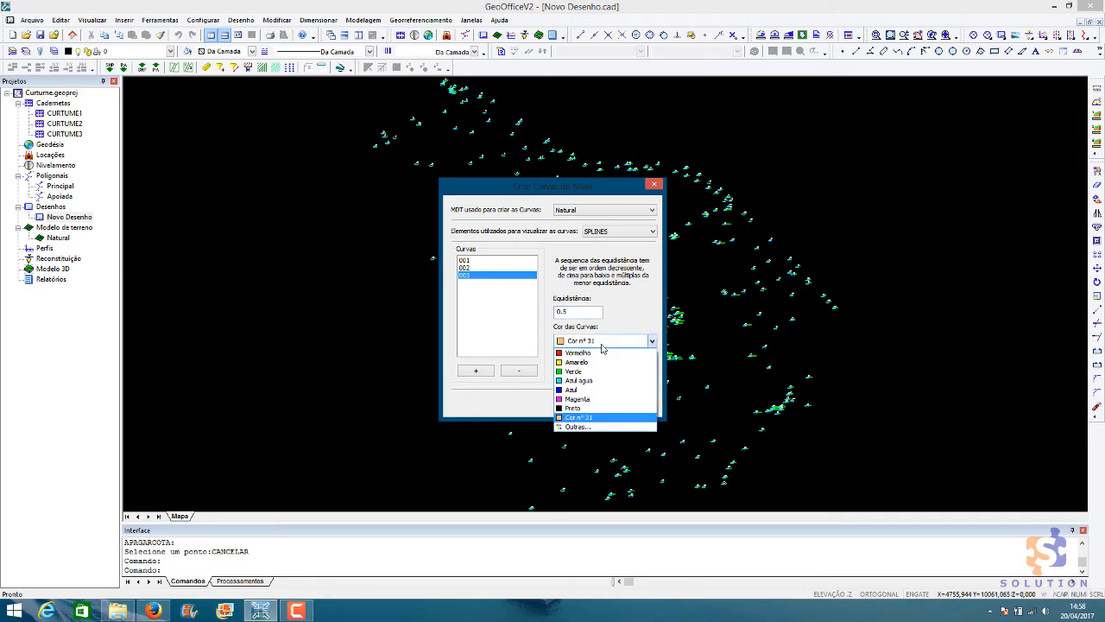
pyautogui.click(577, 426)
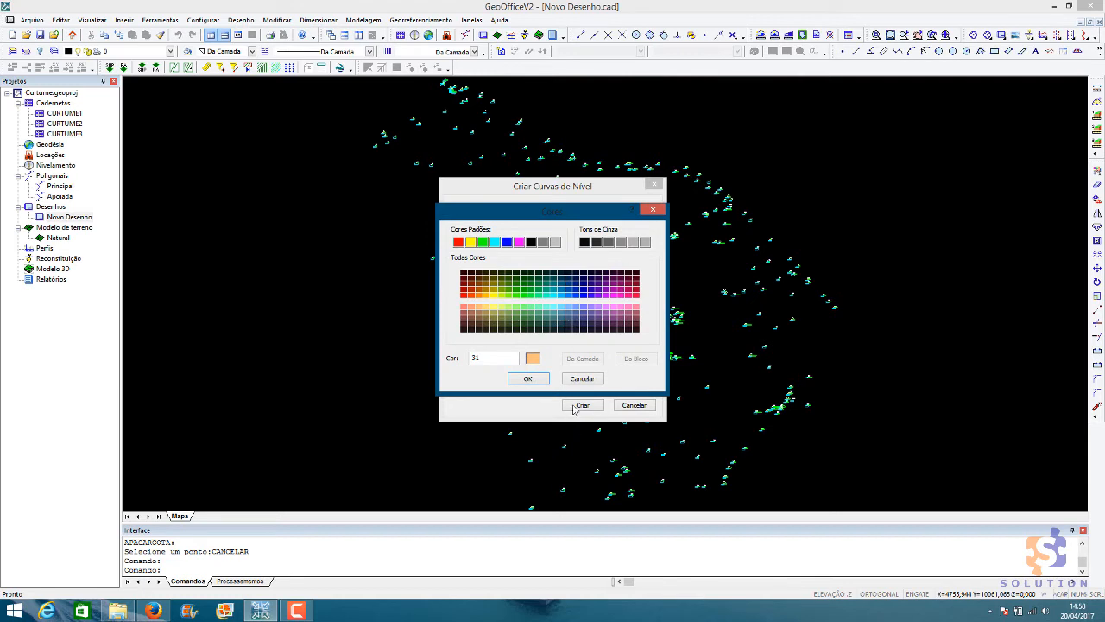
pyautogui.click(495, 241)
pyautogui.click(527, 380)
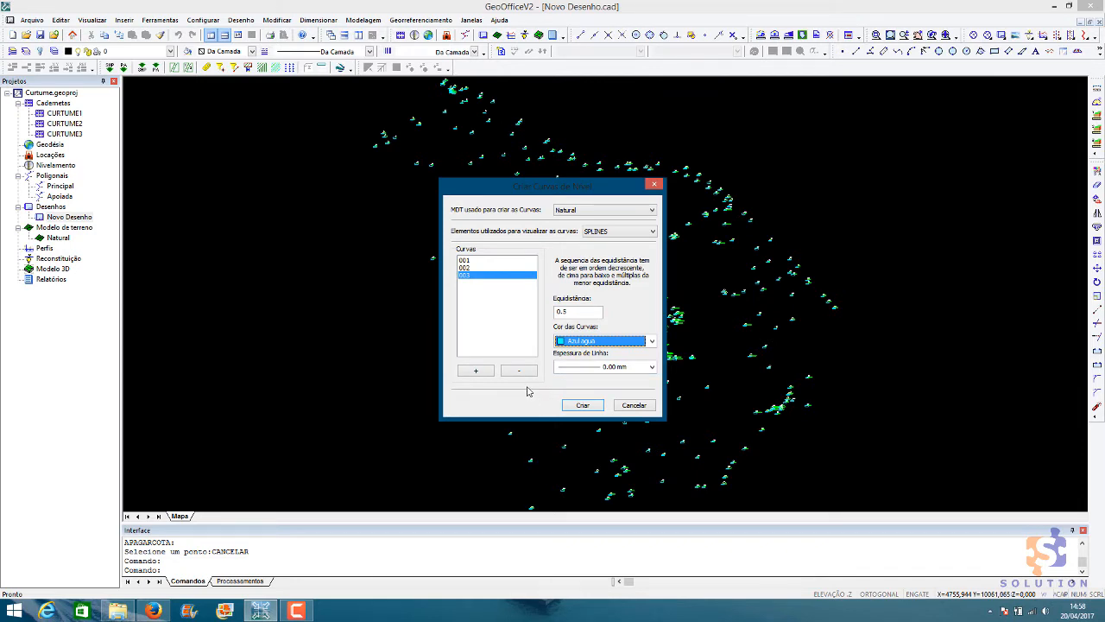
pyautogui.click(475, 269)
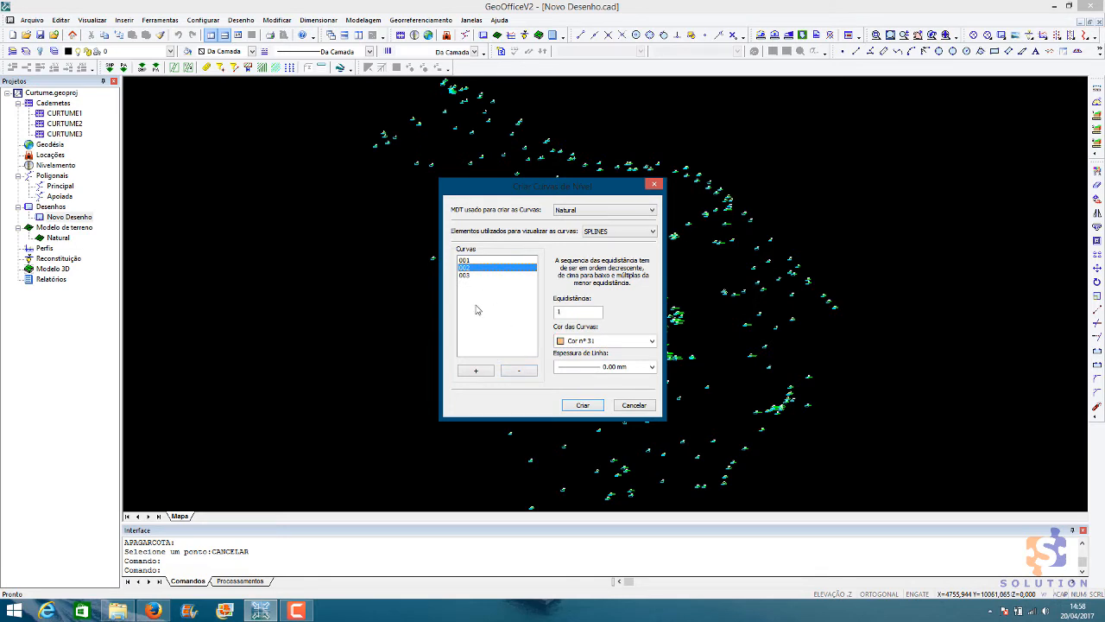
pyautogui.click(584, 406)
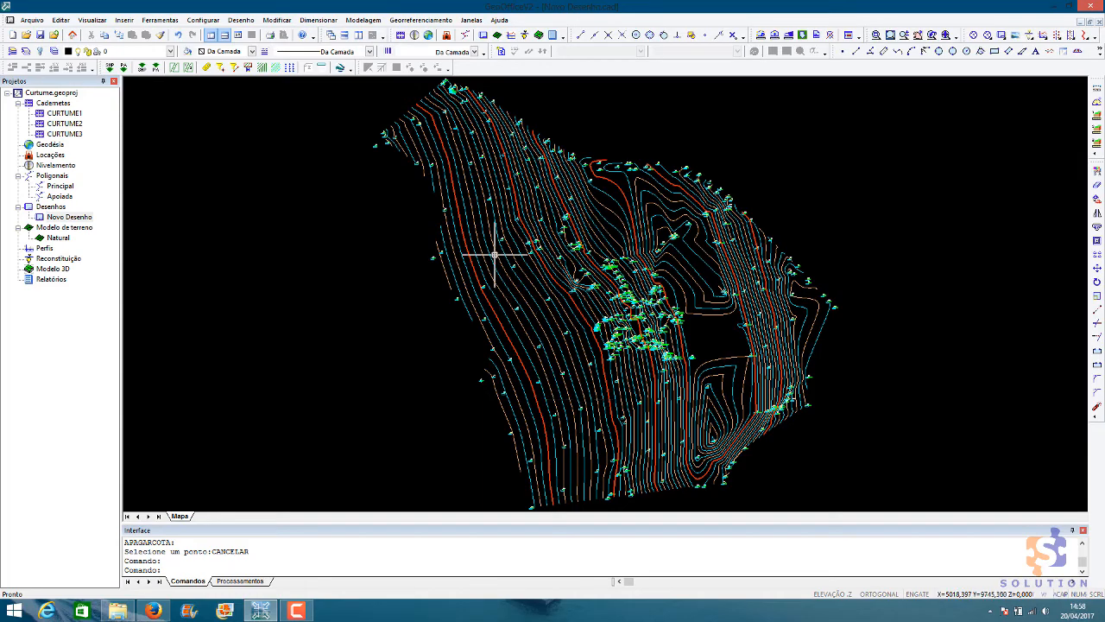
# Examine the properties of the _CURVAS002 contour just east of the westernmost thick orange contour, and clear the selection.
pyautogui.scroll(2, 469, 193)
pyautogui.moveTo(459, 199); pyautogui.dragTo(457, 254, button='middle')
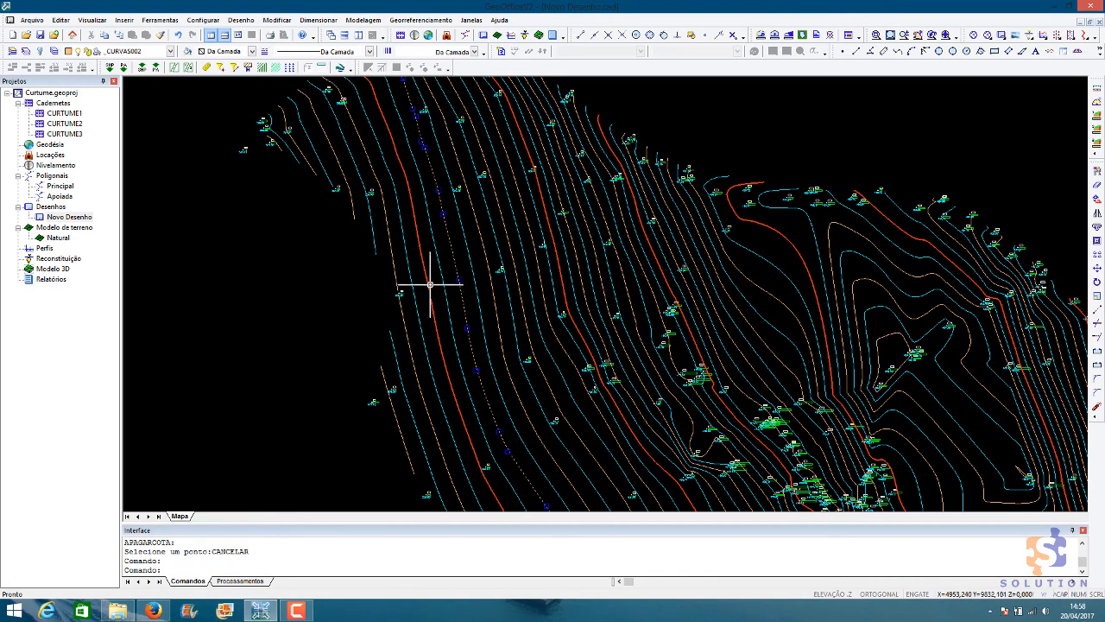
pyautogui.scroll(-4, 452, 249)
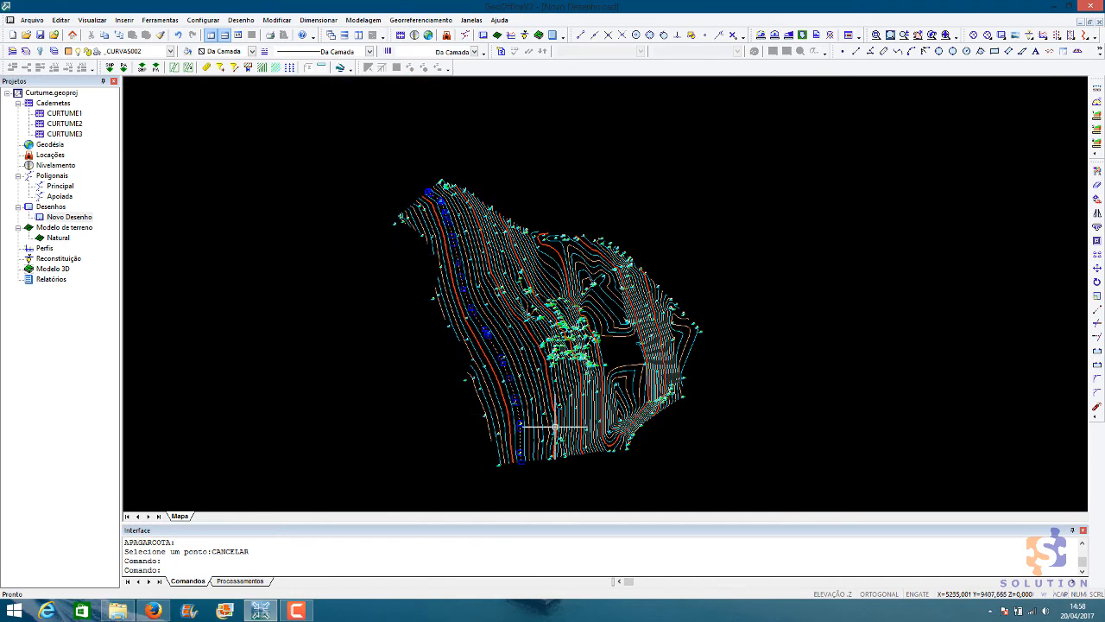
pyautogui.scroll(1, 468, 296)
pyautogui.doubleClick(467, 297)
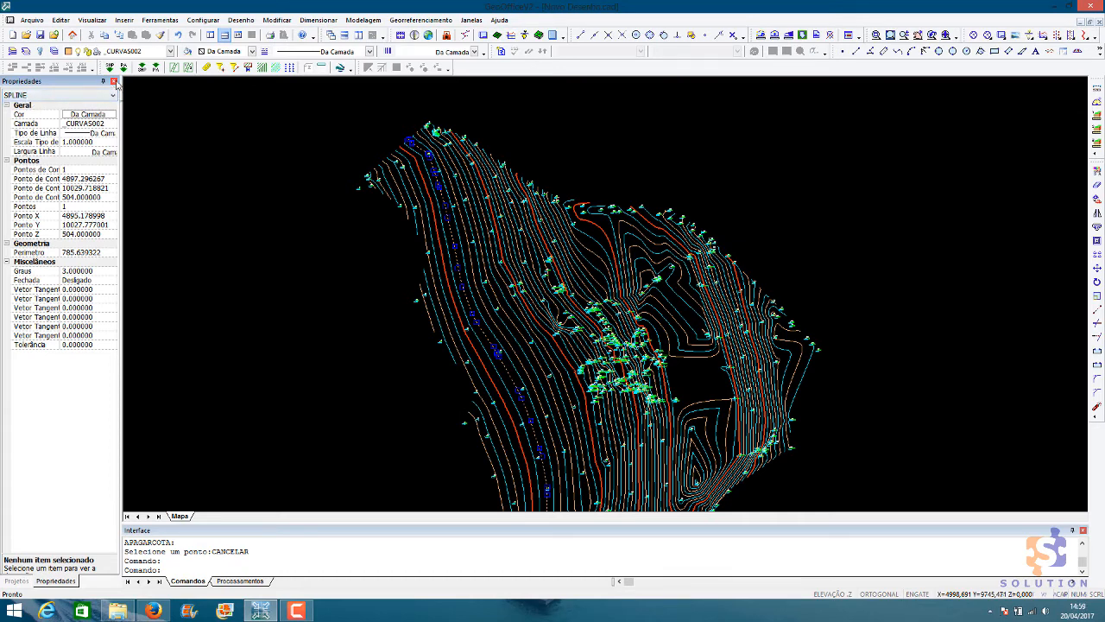
pyautogui.click(113, 82)
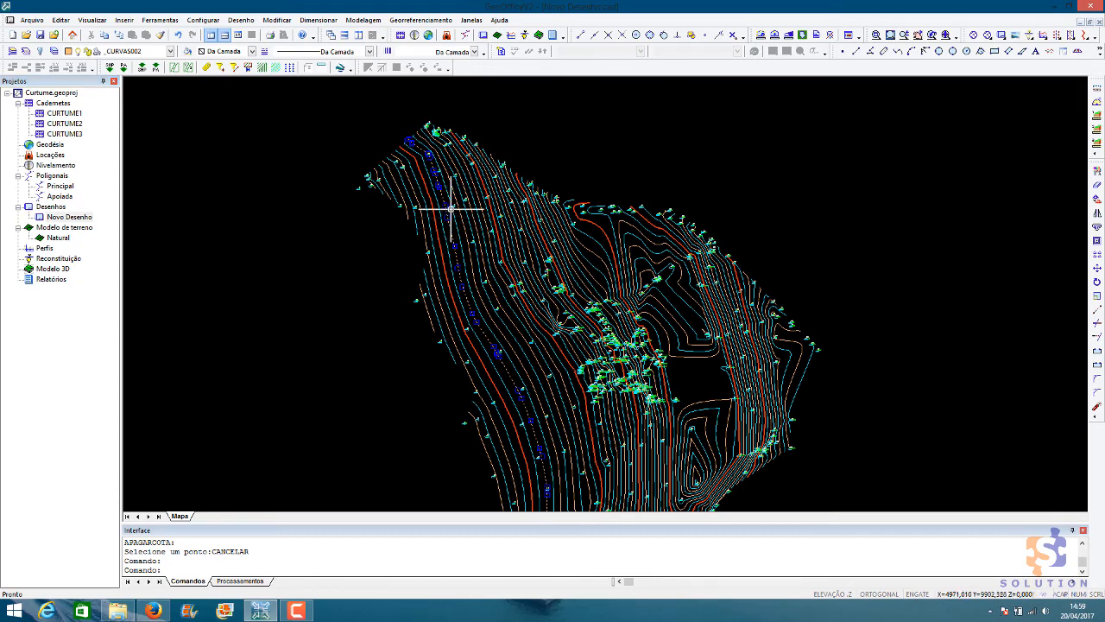
pyautogui.scroll(2, 449, 216)
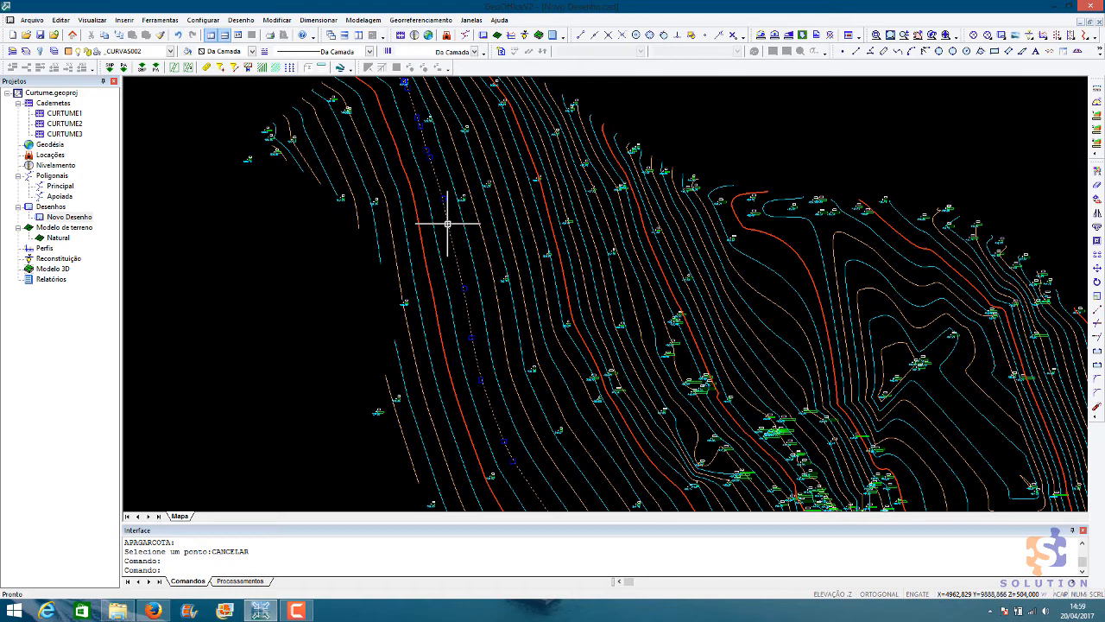
pyautogui.press('Escape')
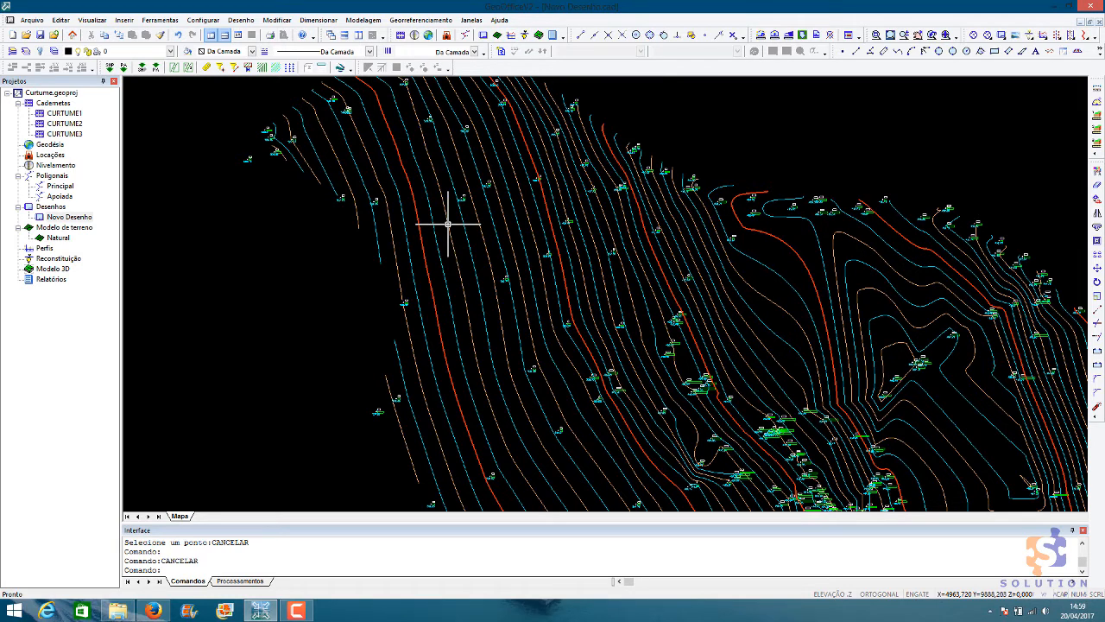
# Label the contours using text style Padrão at height 2, along a northeast line about 290 m long across the northwestern slope.
pyautogui.click(363, 20)
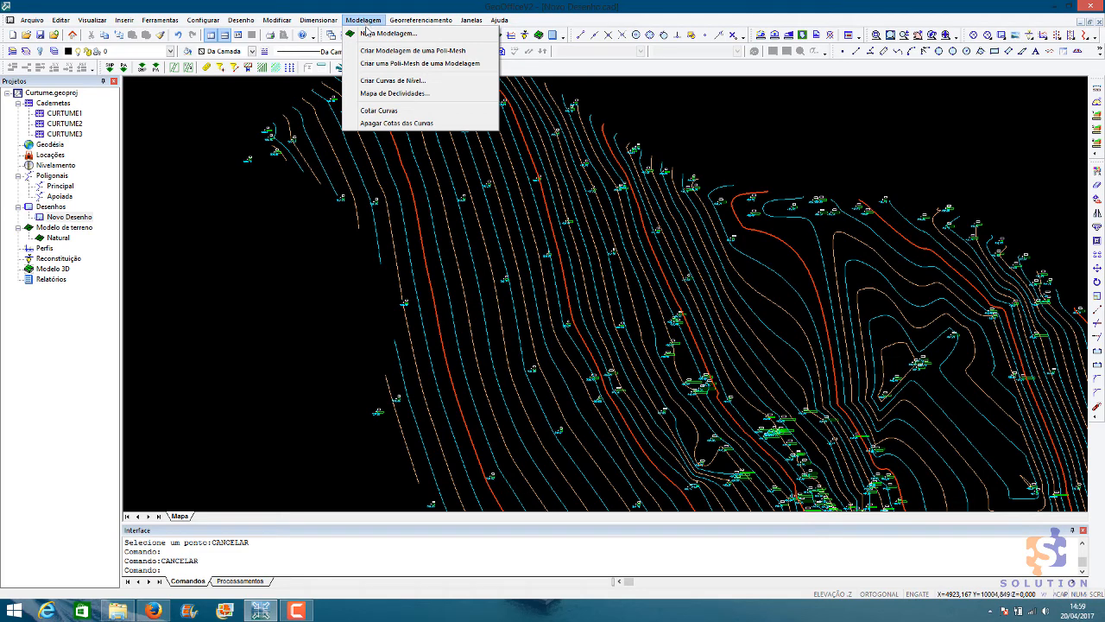
pyautogui.click(380, 111)
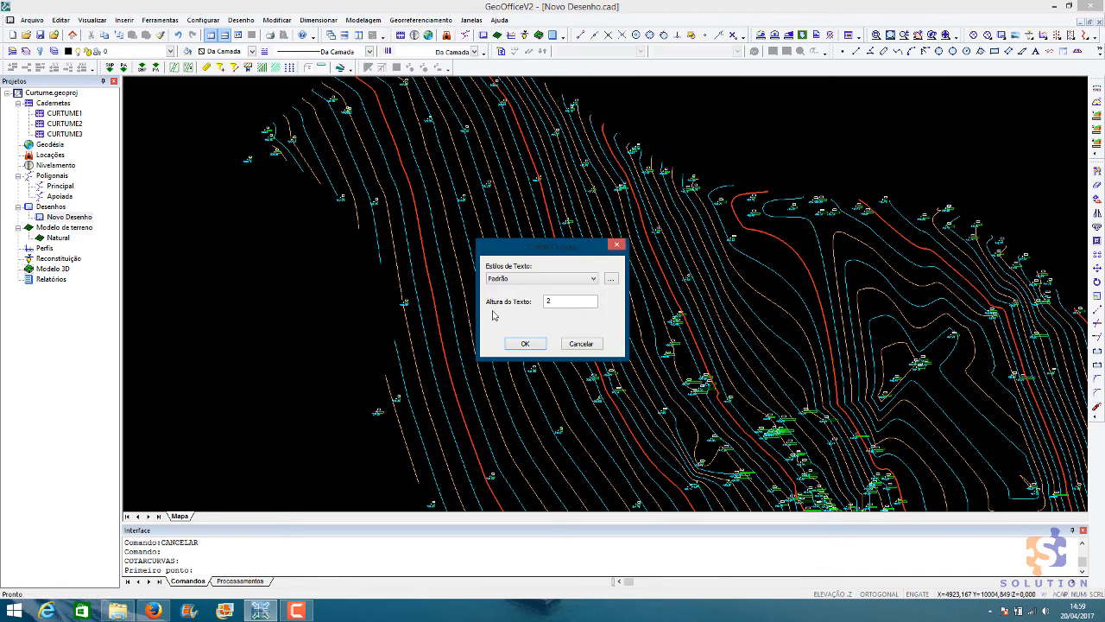
pyautogui.click(502, 280)
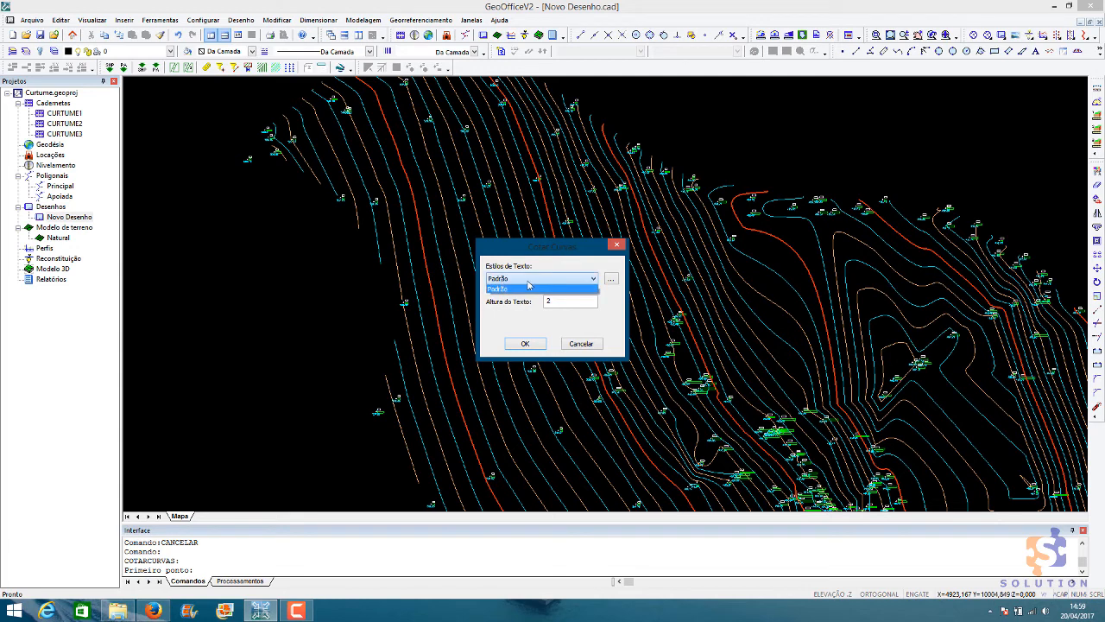
pyautogui.click(529, 288)
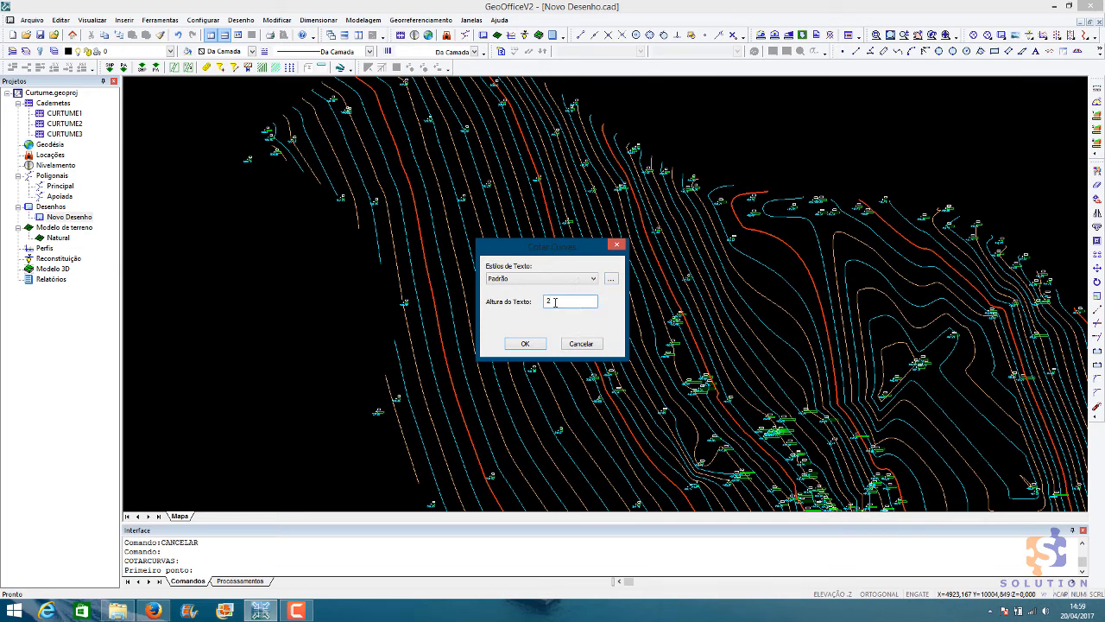
pyautogui.click(526, 343)
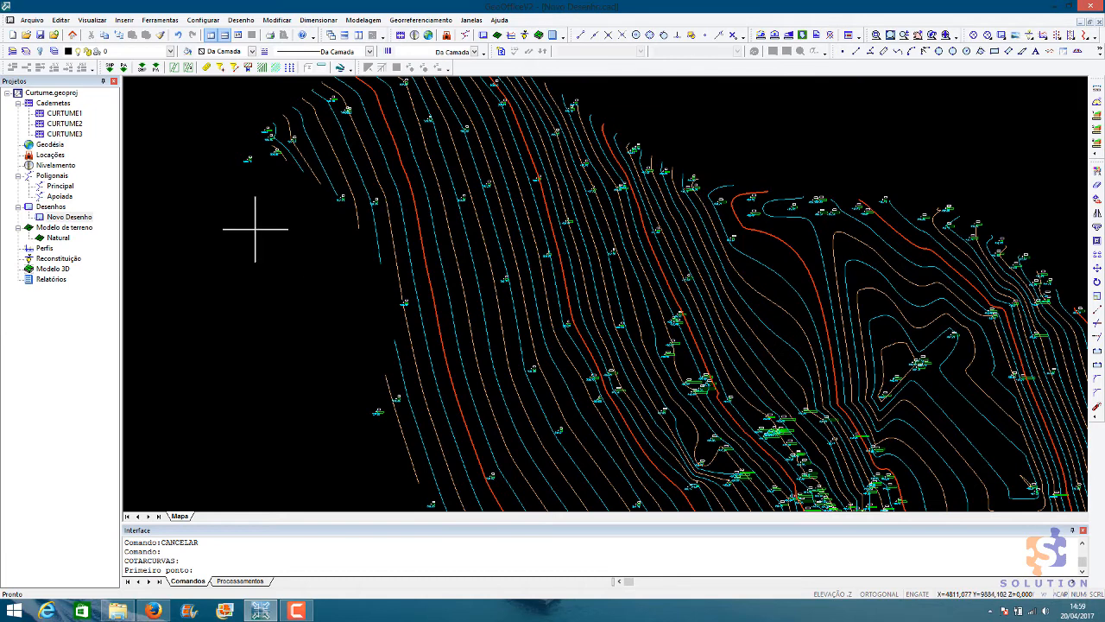
pyautogui.click(320, 321)
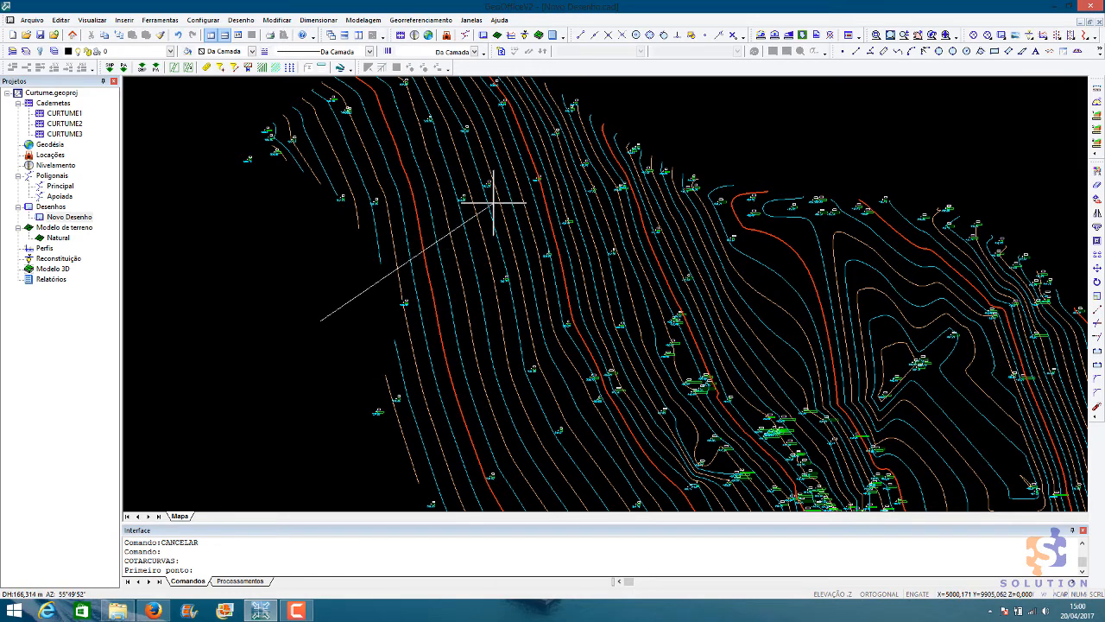
pyautogui.click(626, 121)
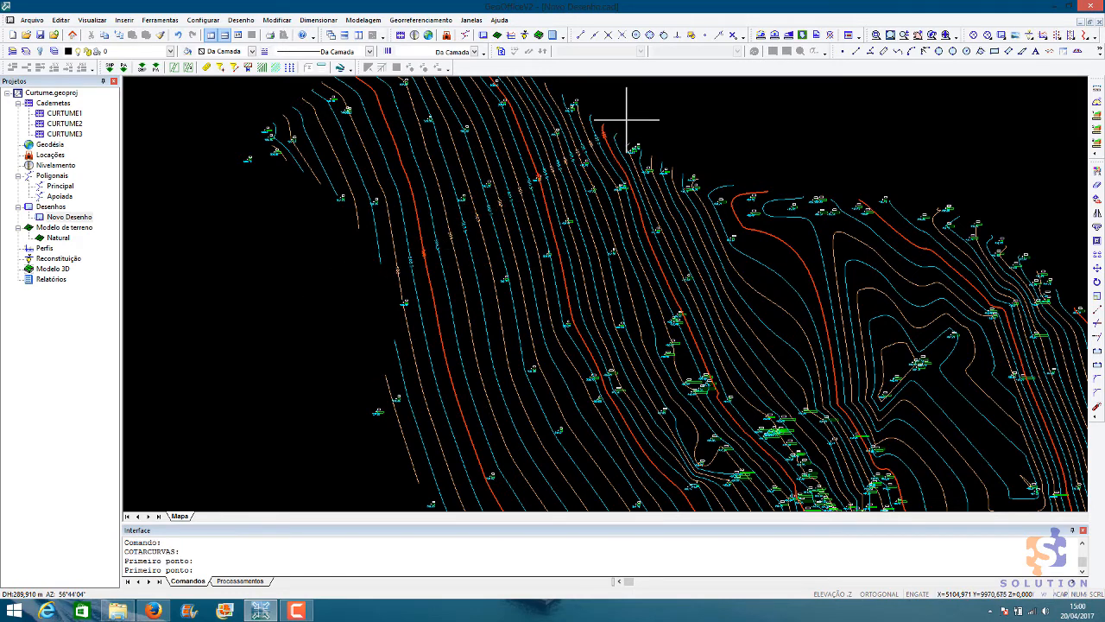
pyautogui.scroll(3, 488, 212)
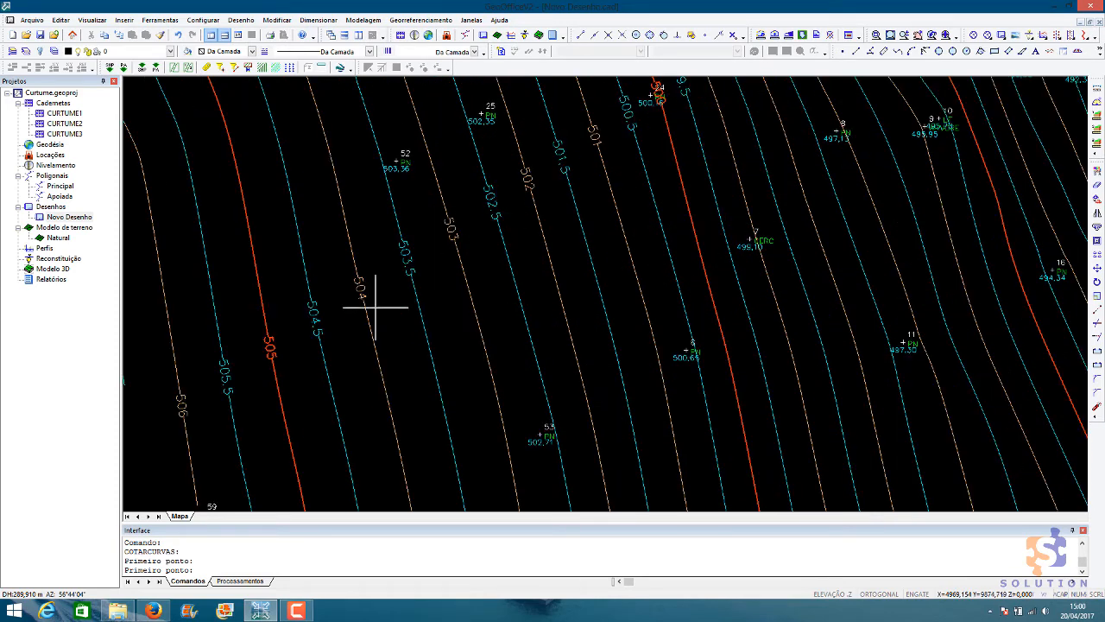
pyautogui.press('Escape')
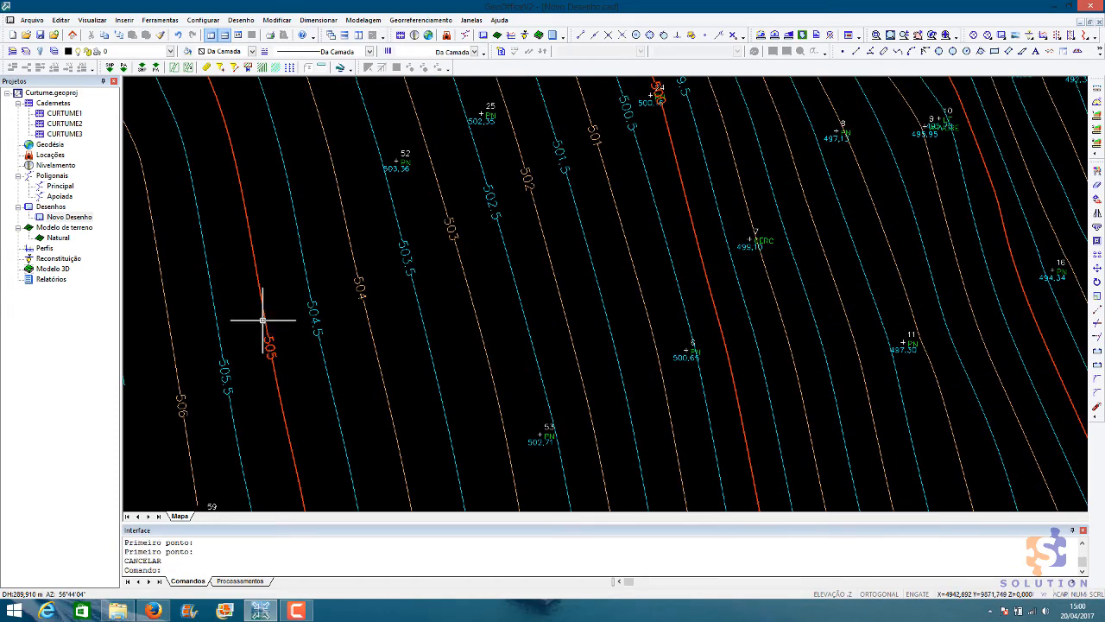
# Select the 505 and 500 contours and examine up close how the elevation labels sit on their lines.
pyautogui.click(264, 316)
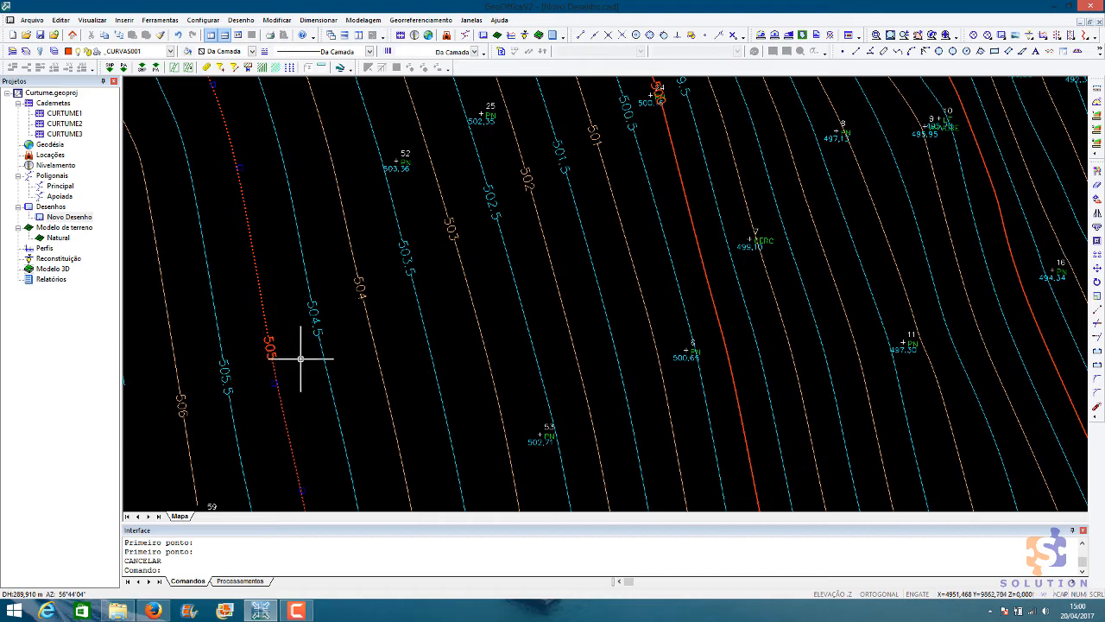
pyautogui.moveTo(657, 183); pyautogui.dragTo(641, 262, button='middle')
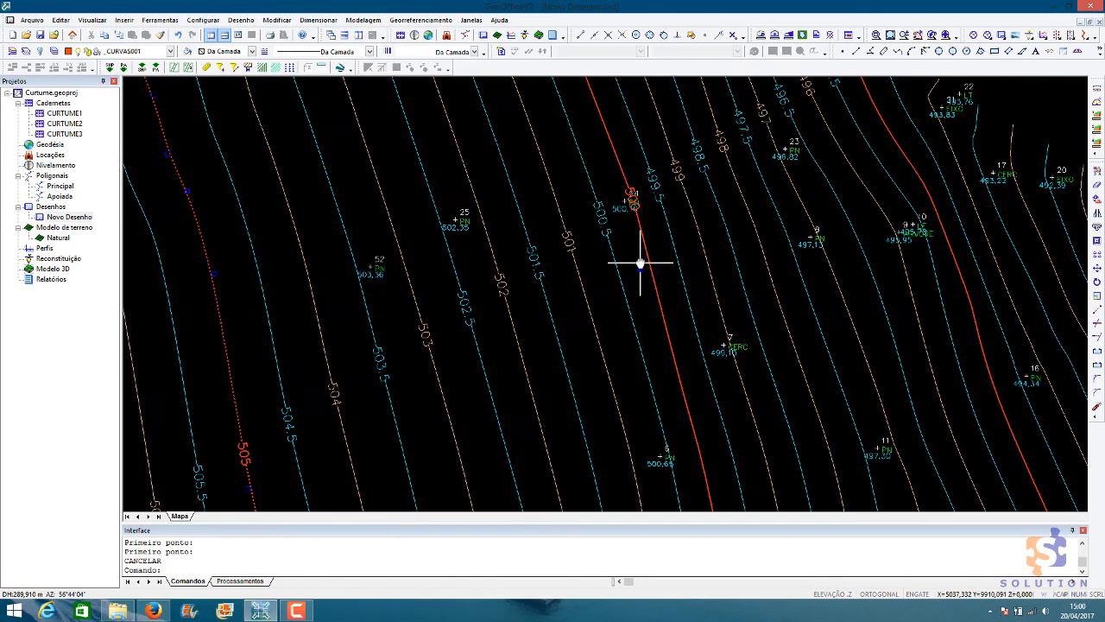
pyautogui.click(643, 235)
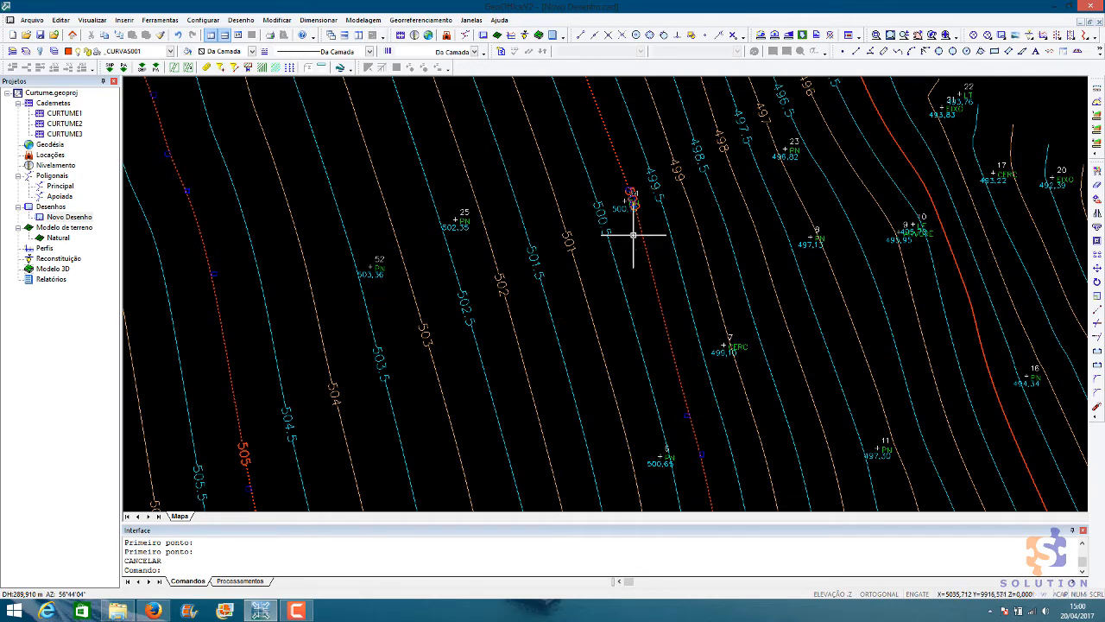
pyautogui.scroll(3, 653, 231)
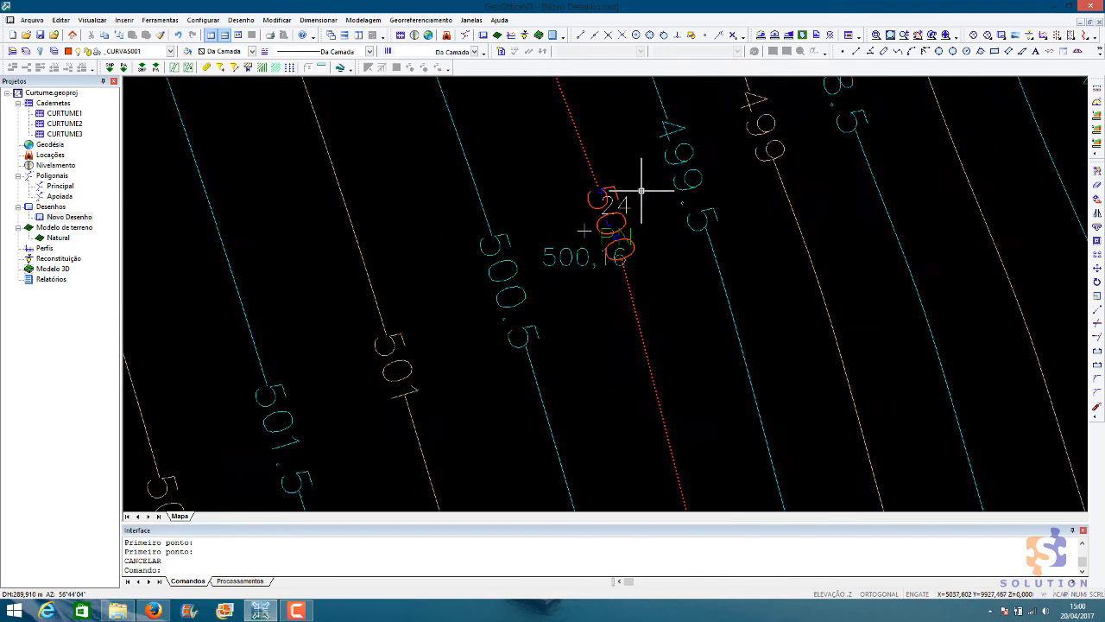
# Add the 495 contour to the selected 500 and 505 contours to examine their labels, and clear the selection.
pyautogui.scroll(-5, 708, 335)
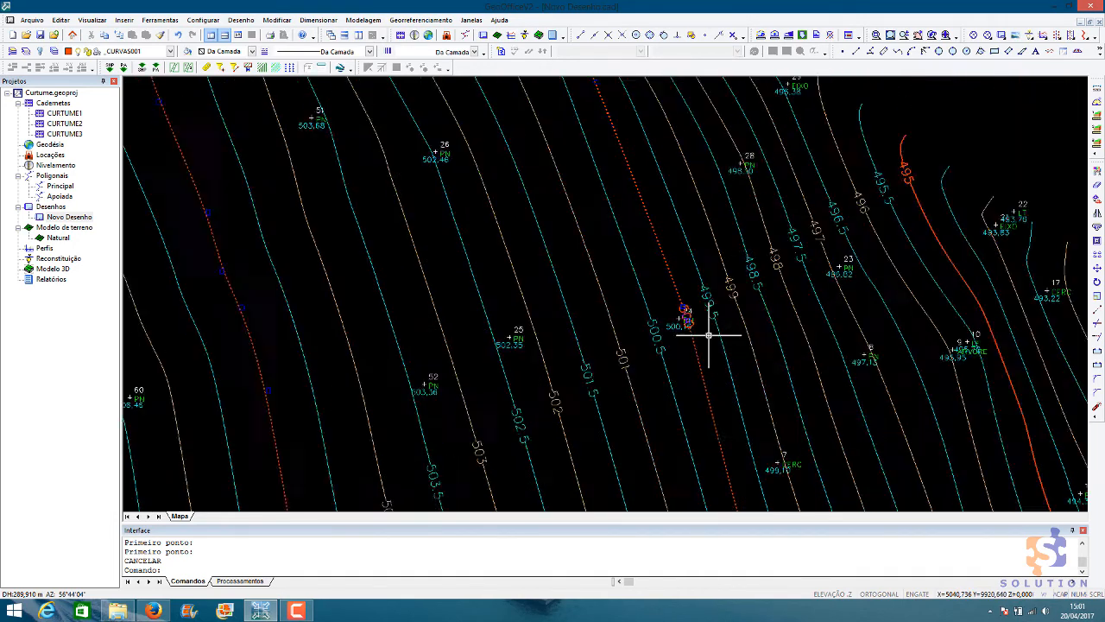
pyautogui.scroll(3, 837, 236)
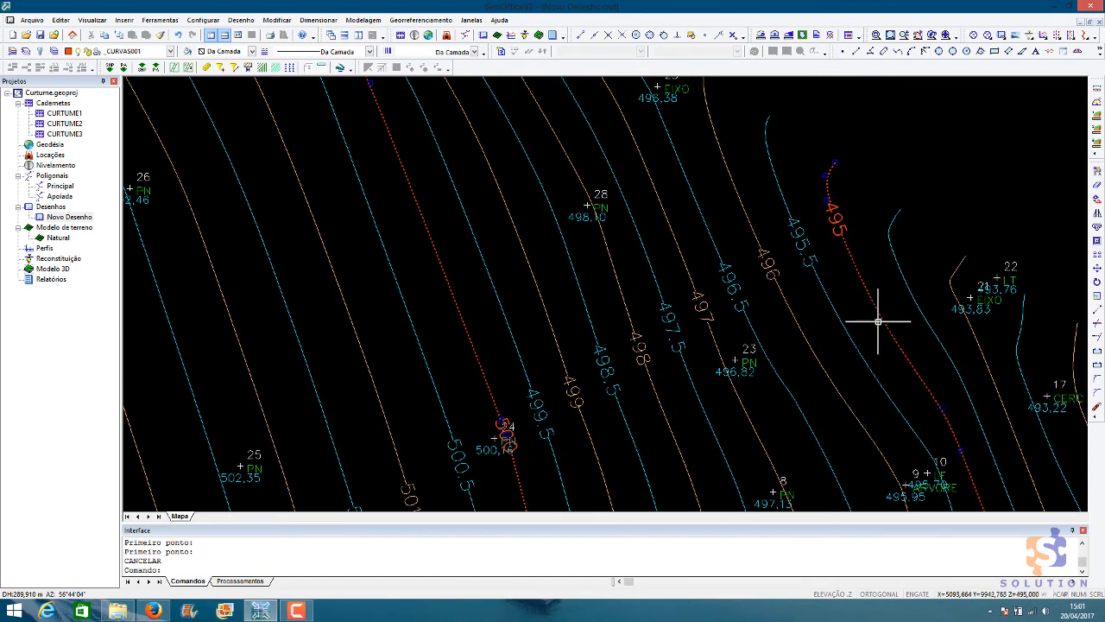
pyautogui.press('Escape')
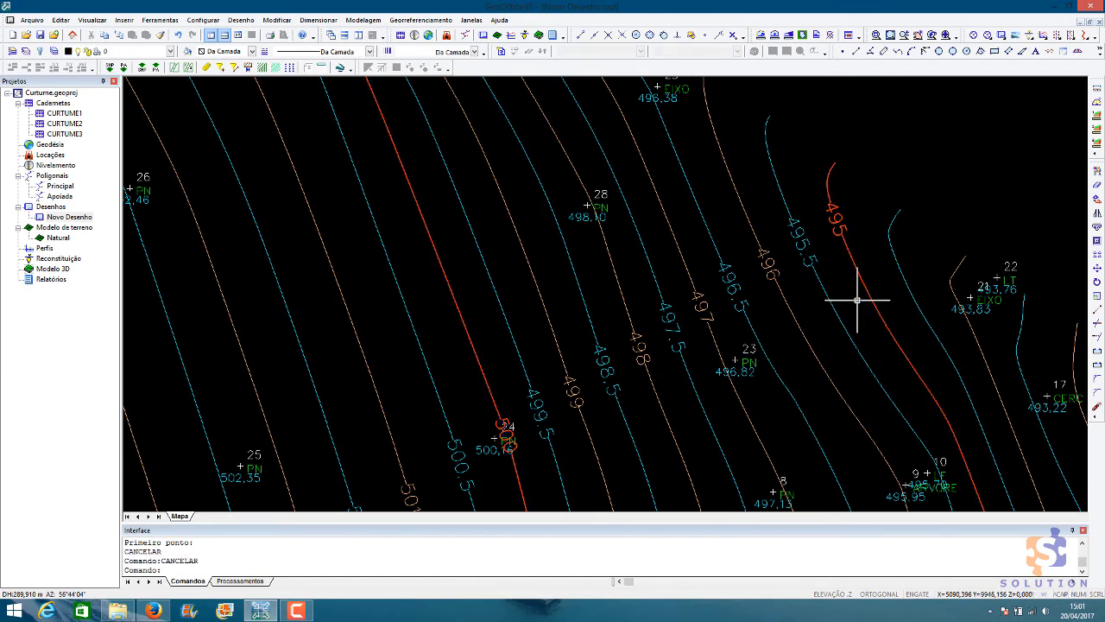
pyautogui.press('Escape')
# Check the layers of the 496 and 497 contours and of the 496.5 and 495.5 contours, clearing each selection.
pyautogui.click(789, 304)
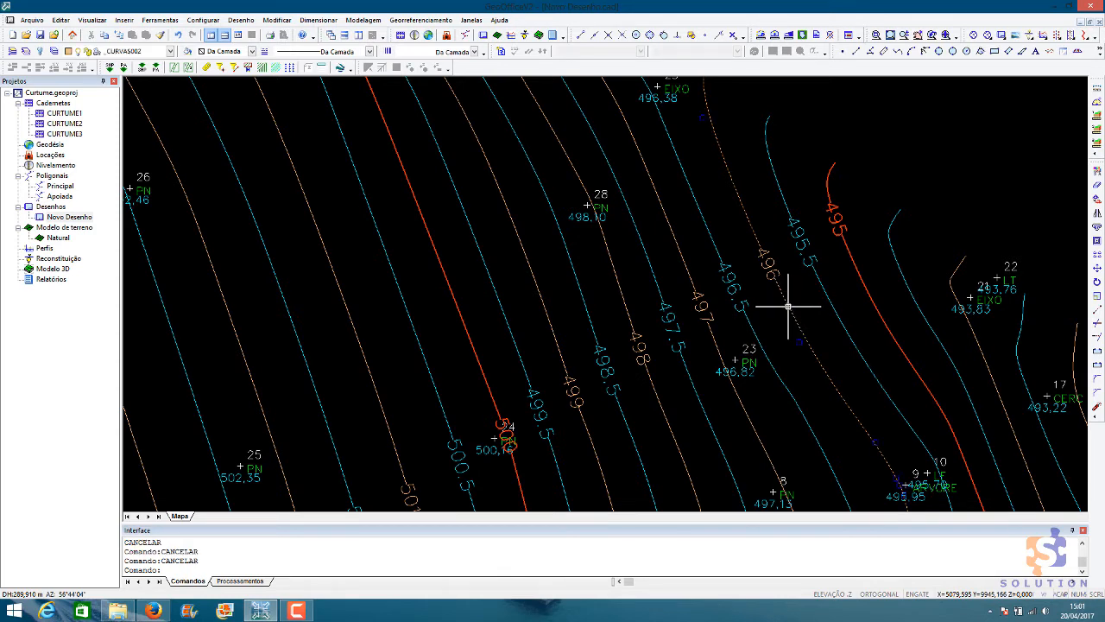
pyautogui.click(723, 359)
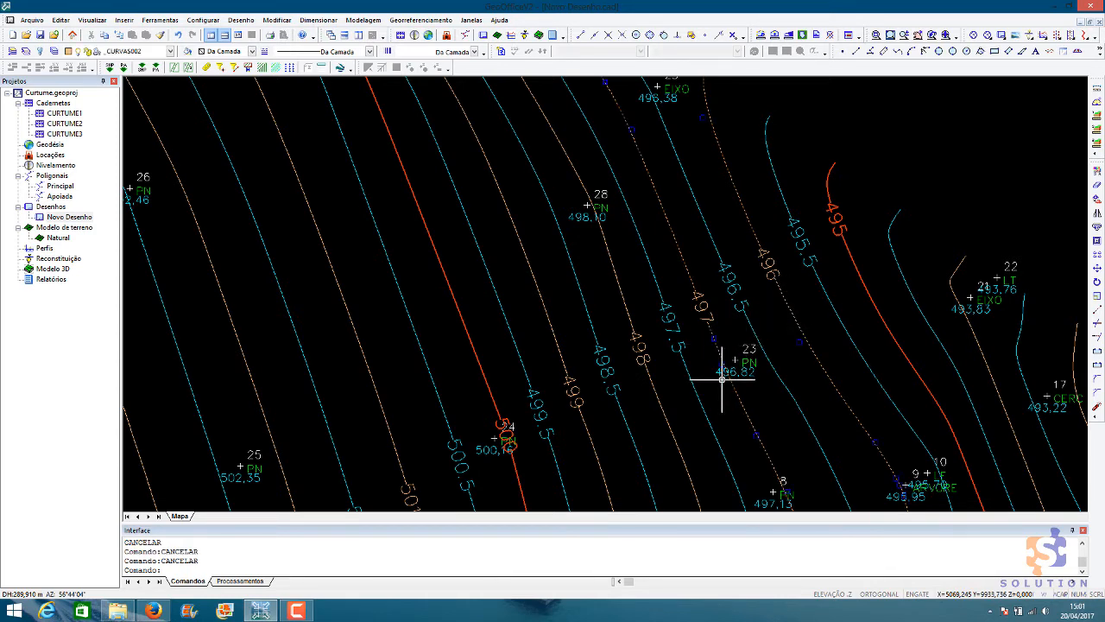
pyautogui.press('Escape')
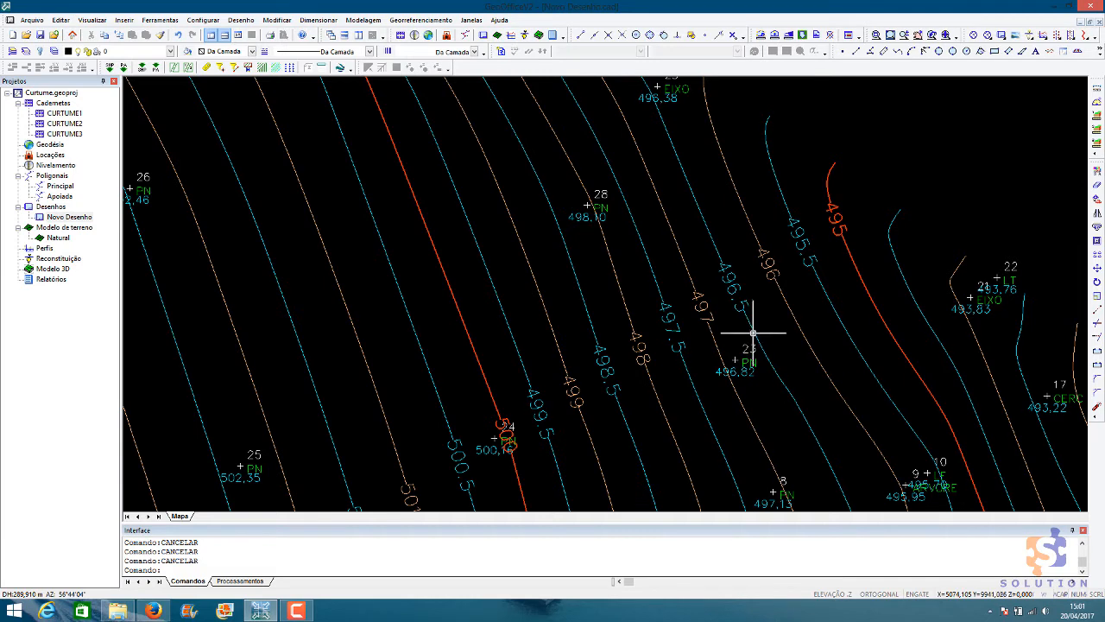
pyautogui.click(774, 352)
pyautogui.click(838, 337)
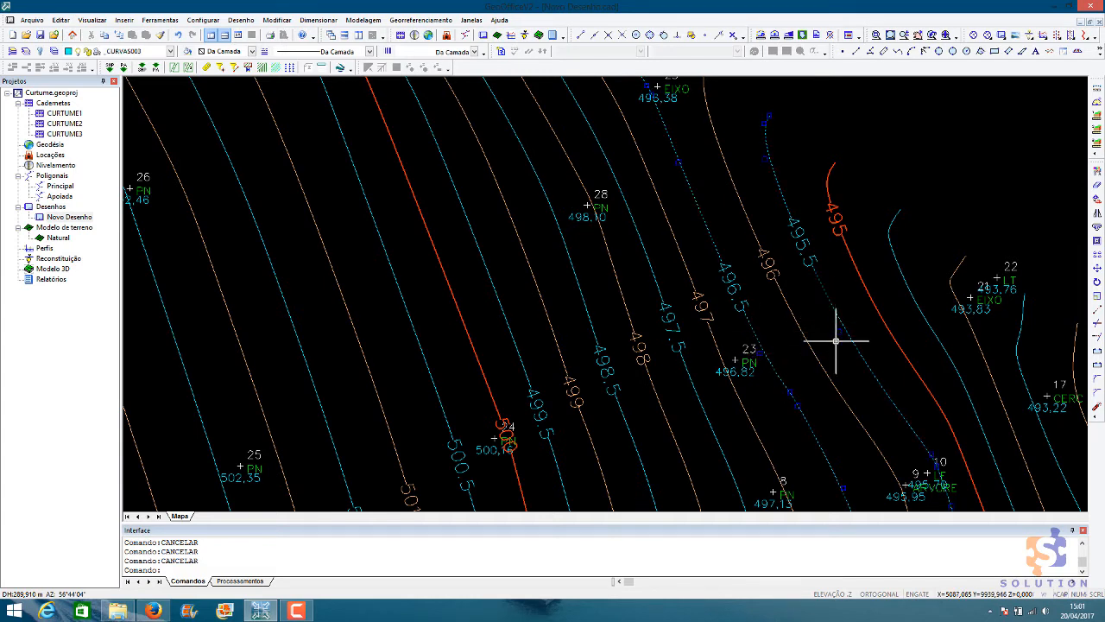
pyautogui.press('Escape')
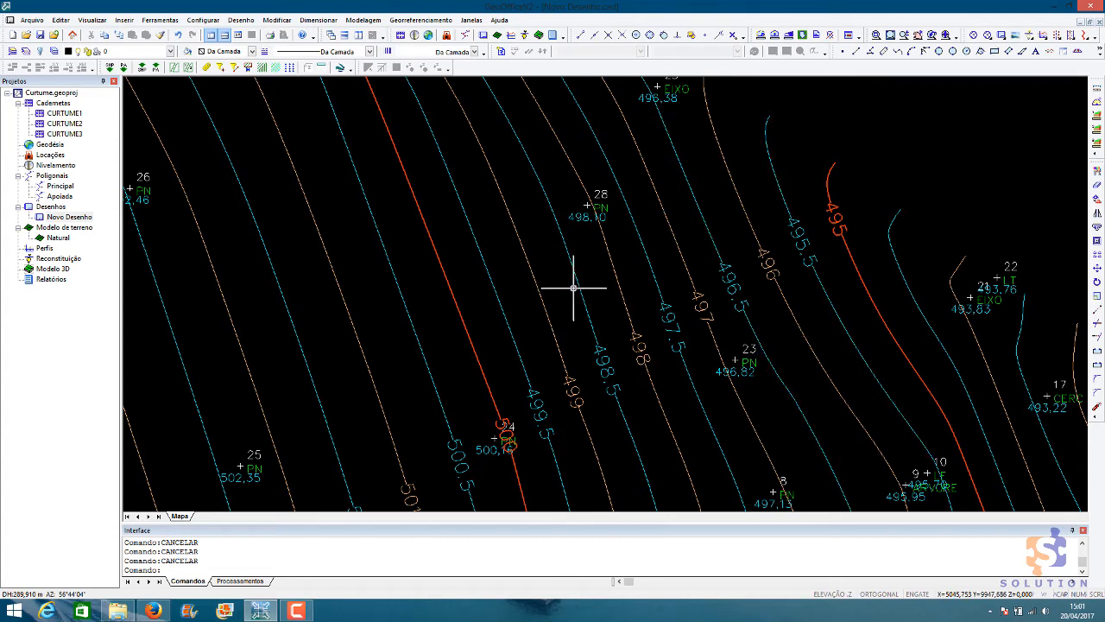
# Turn off the _CURVAS003 layer to hide the half-metre contours and their labels.
pyautogui.scroll(-2, 574, 289)
pyautogui.moveTo(499, 321); pyautogui.dragTo(596, 239, button='middle')
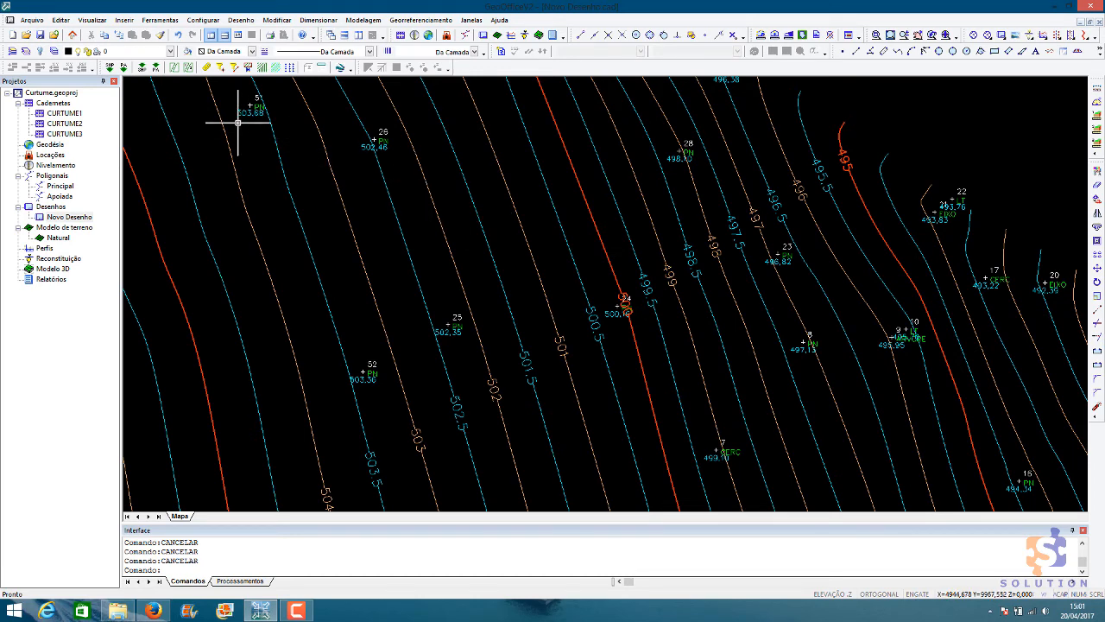
pyautogui.click(145, 52)
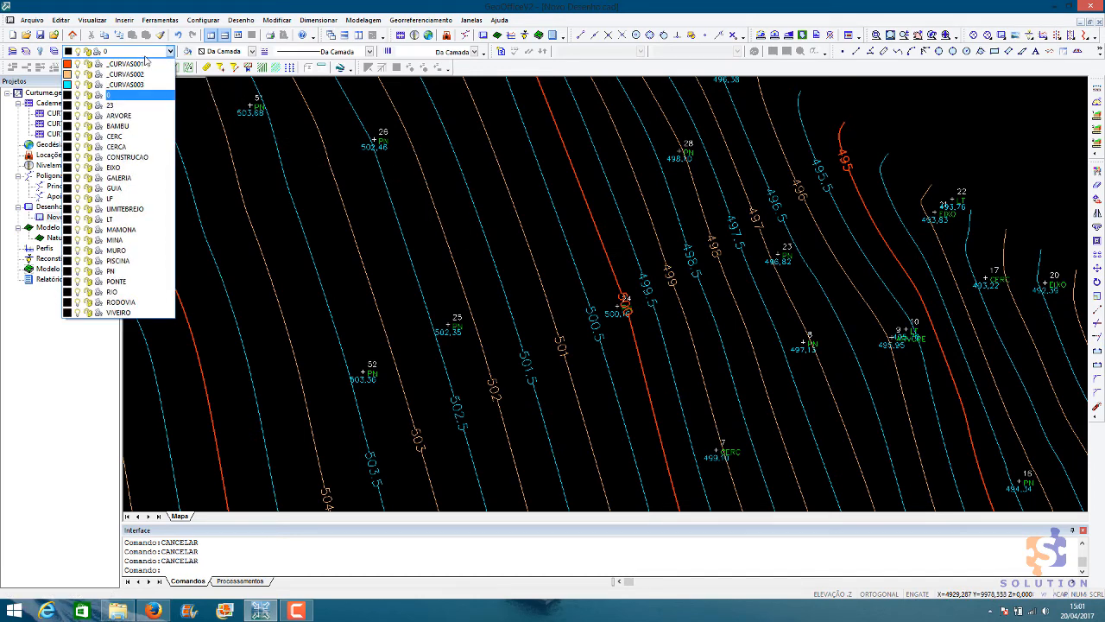
pyautogui.click(71, 62)
pyautogui.click(78, 85)
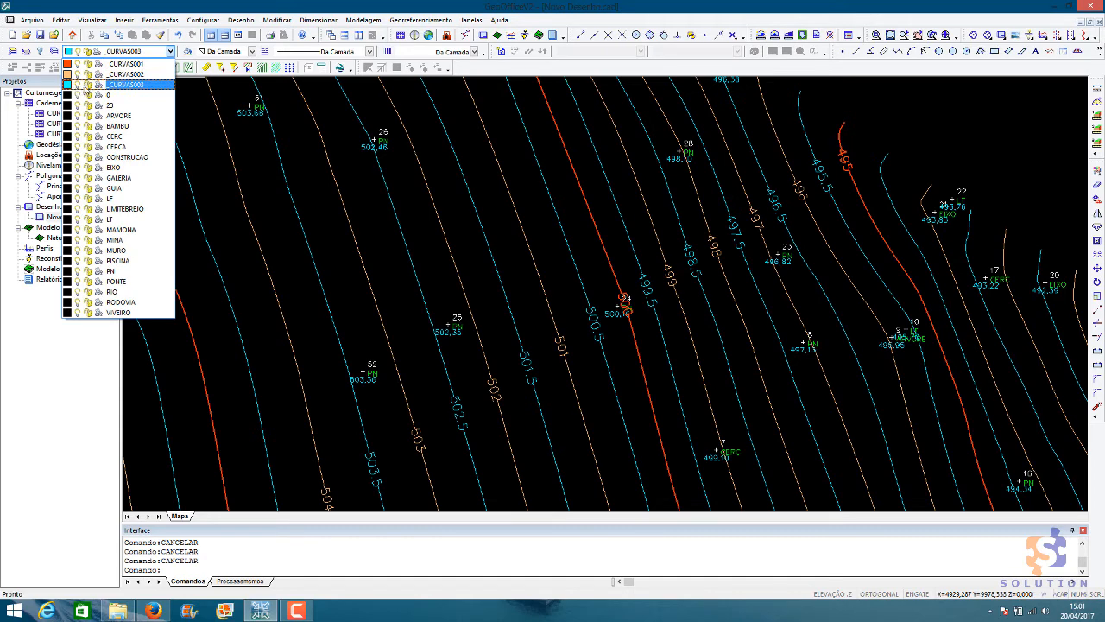
pyautogui.press('Up')
pyautogui.press('Up')
pyautogui.click(268, 161)
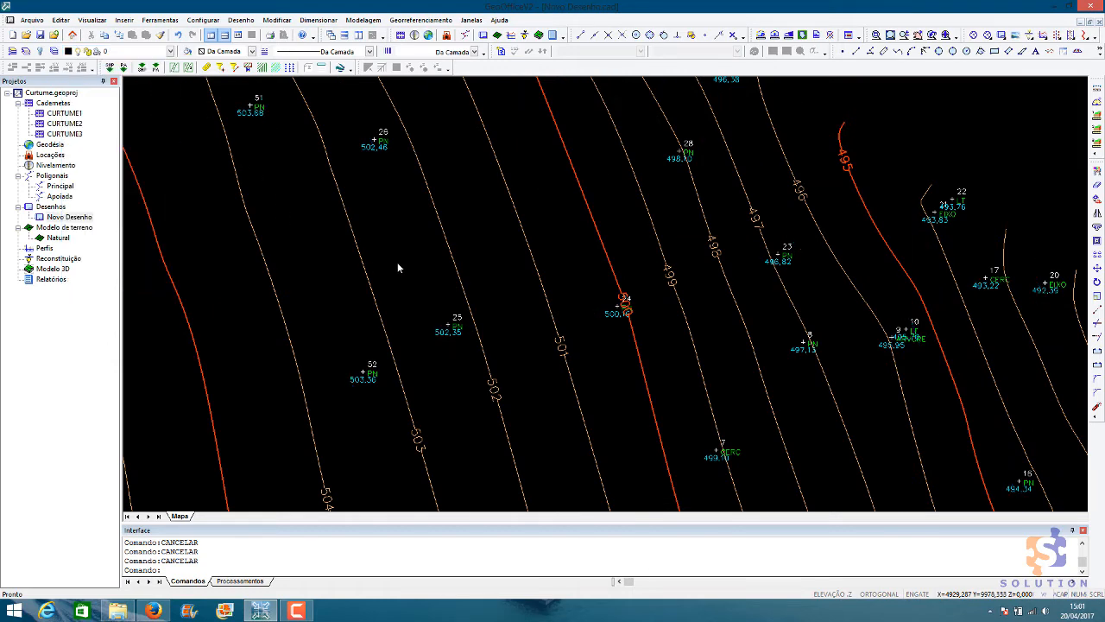
# Turn off the layer of the 504 contour by picking that contour in the drawing, and check the state of _CURVAS002 among the layers.
pyautogui.scroll(-2, 396, 263)
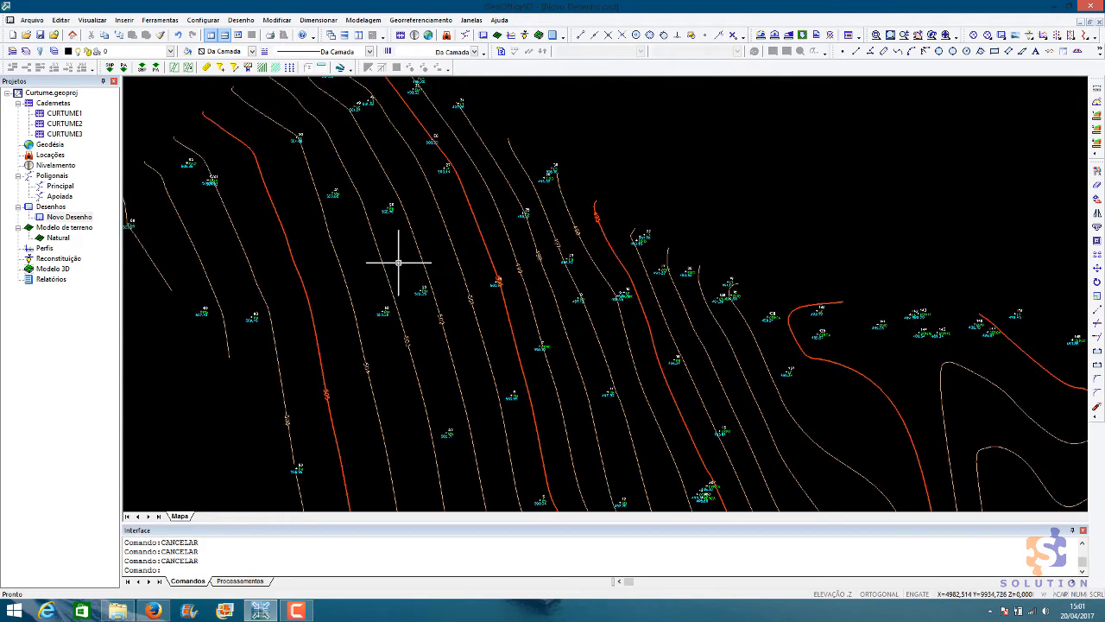
pyautogui.moveTo(344, 428); pyautogui.dragTo(370, 406, button='middle')
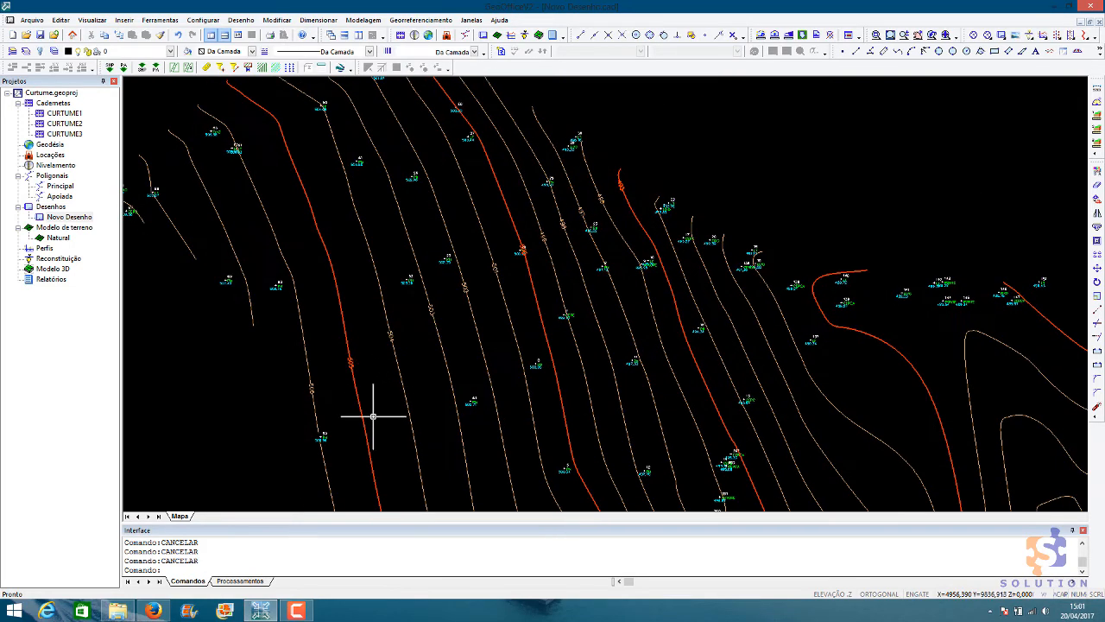
pyautogui.scroll(2, 375, 405)
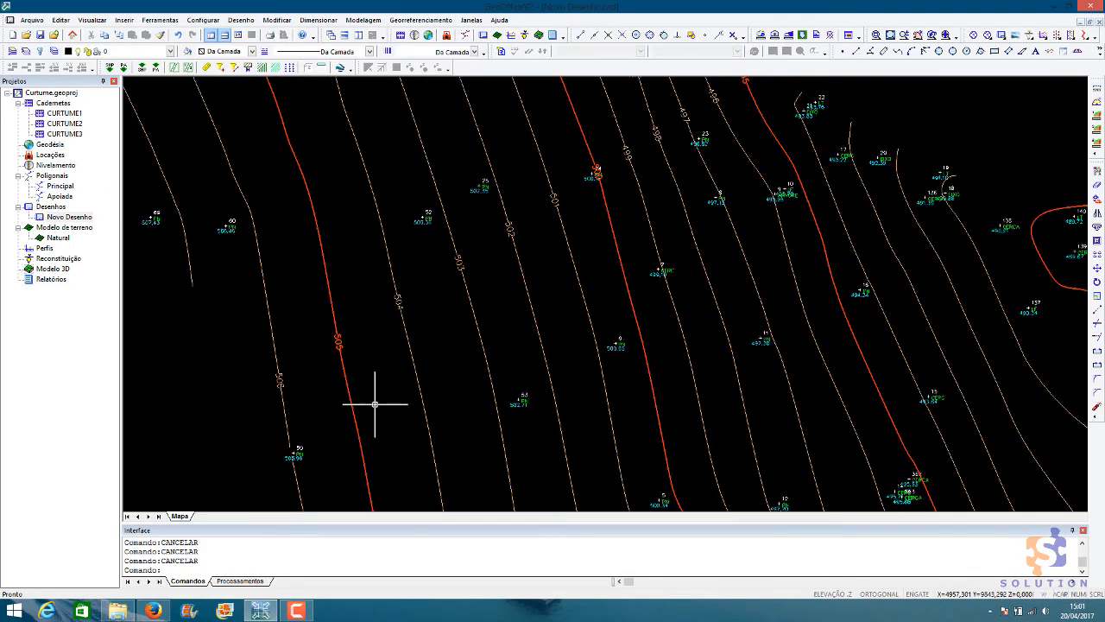
pyautogui.moveTo(394, 387); pyautogui.dragTo(401, 425, button='middle')
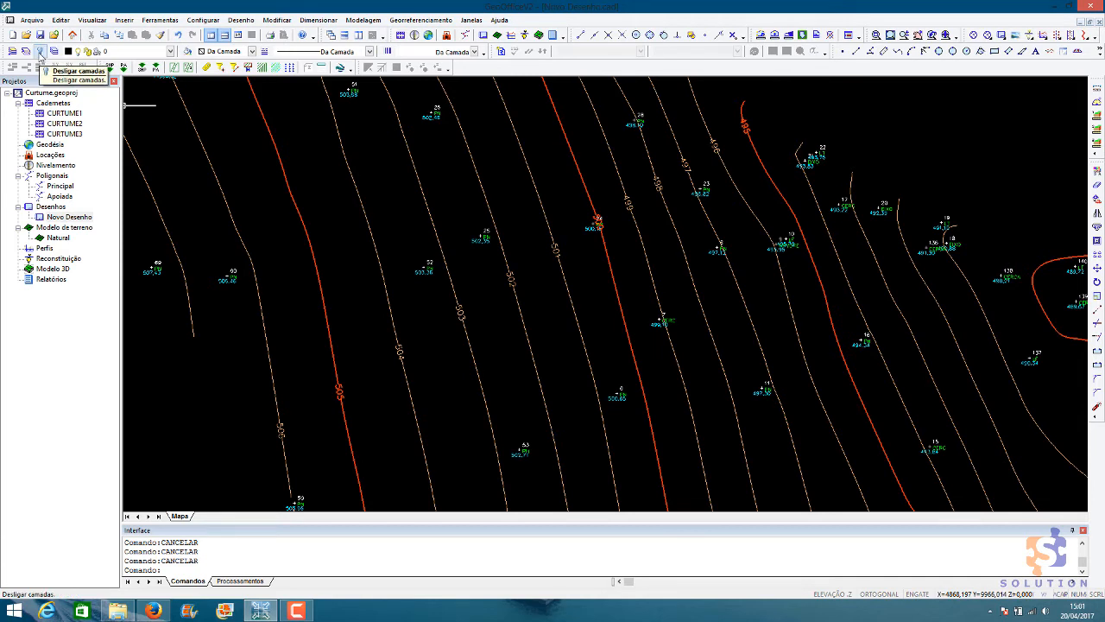
pyautogui.click(40, 54)
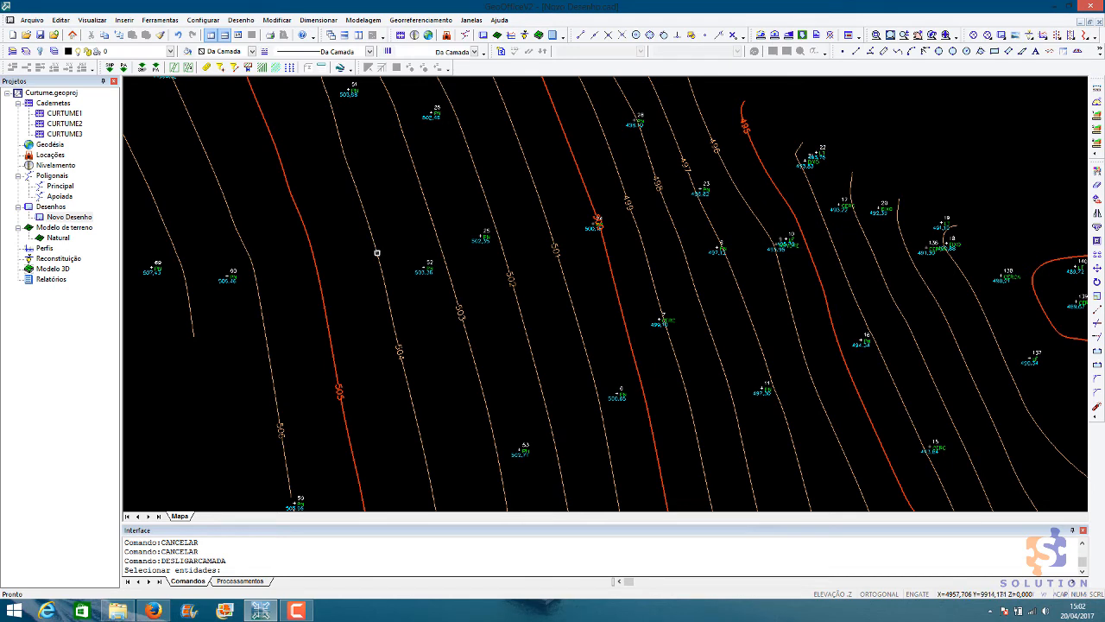
pyautogui.click(378, 253)
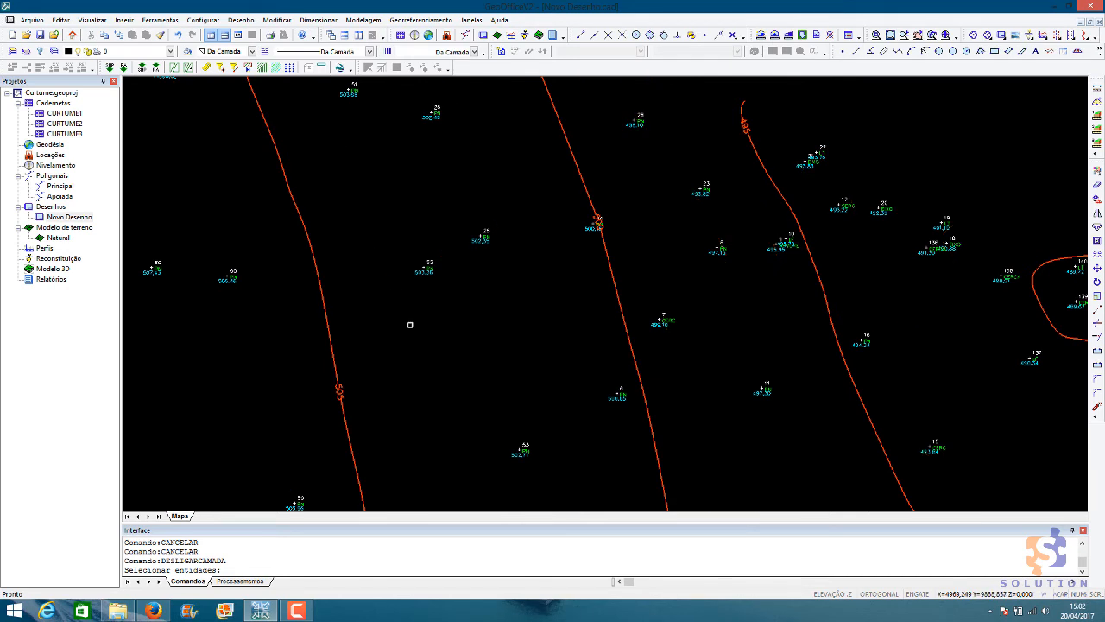
pyautogui.press('Escape')
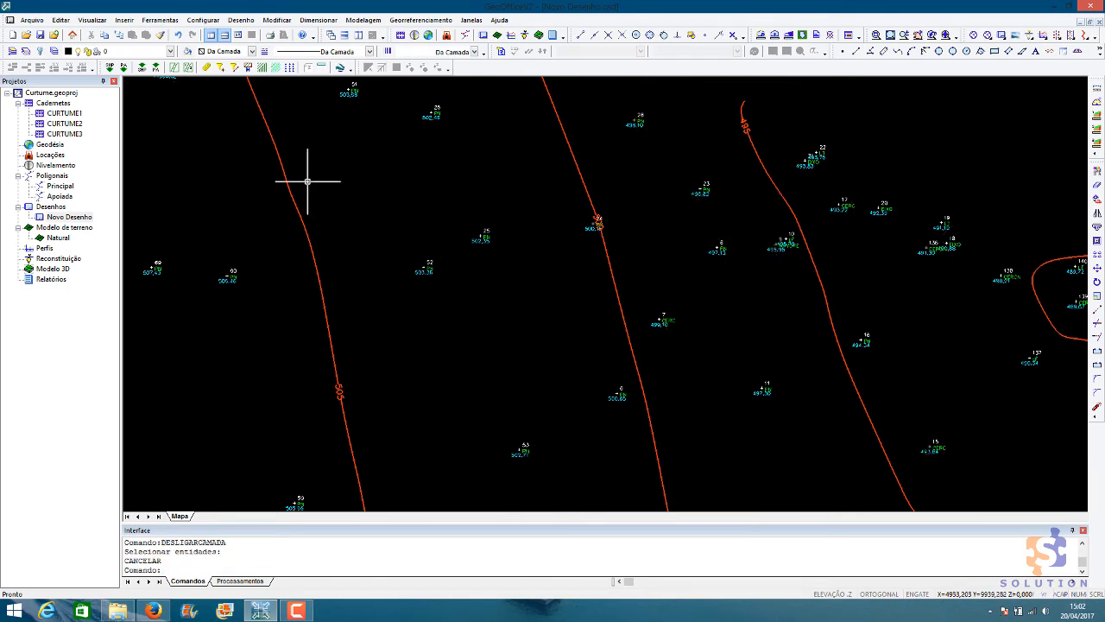
pyautogui.click(160, 52)
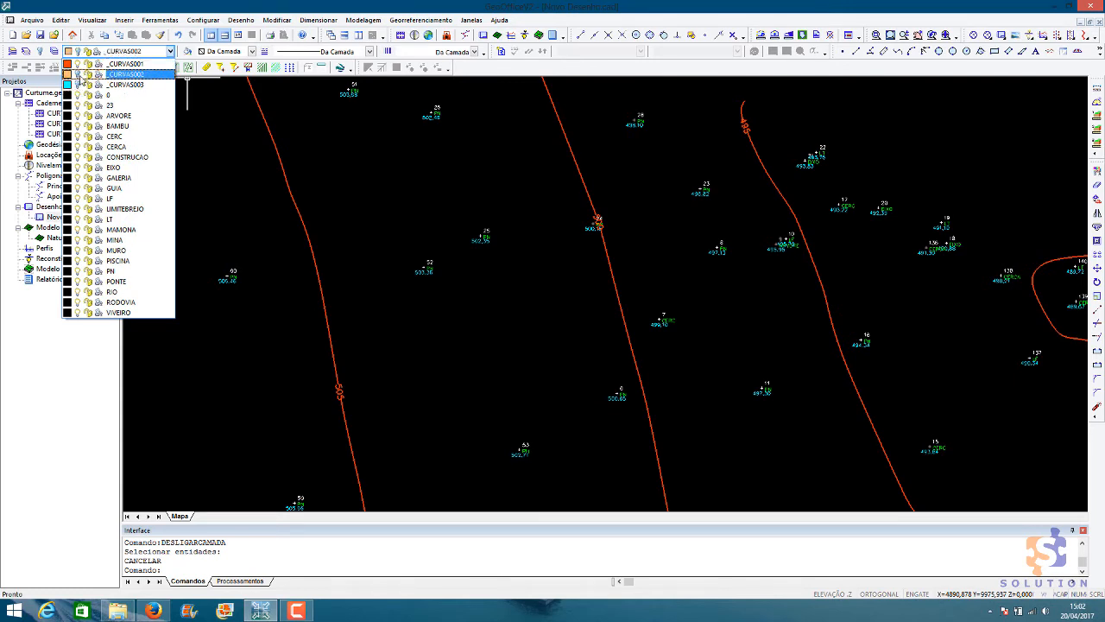
pyautogui.click(339, 180)
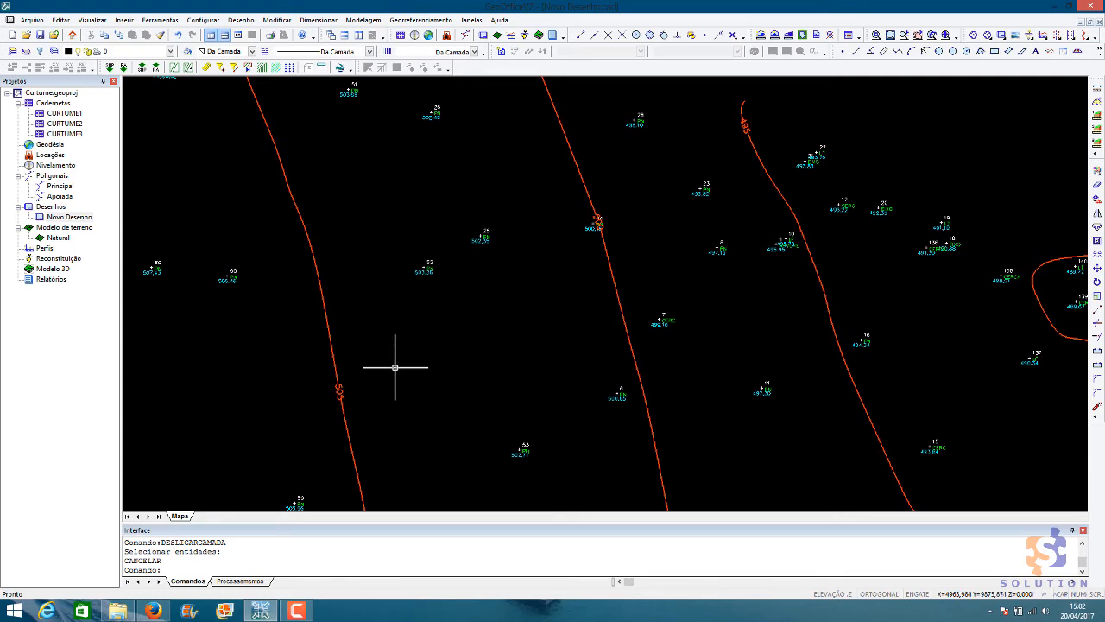
# Erase the elevation labels of the 505, 500 and 495 contours with a selection window across the northwestern slope.
pyautogui.scroll(-1, 395, 366)
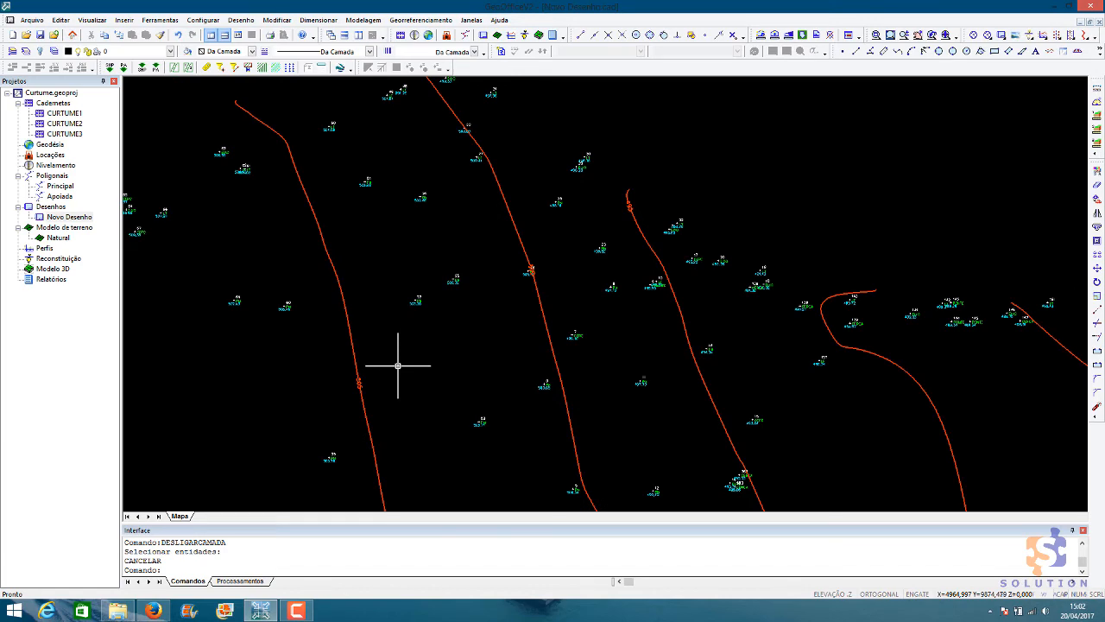
pyautogui.scroll(-1, 398, 366)
pyautogui.moveTo(439, 400); pyautogui.dragTo(429, 372, button='middle')
pyautogui.scroll(2, 426, 337)
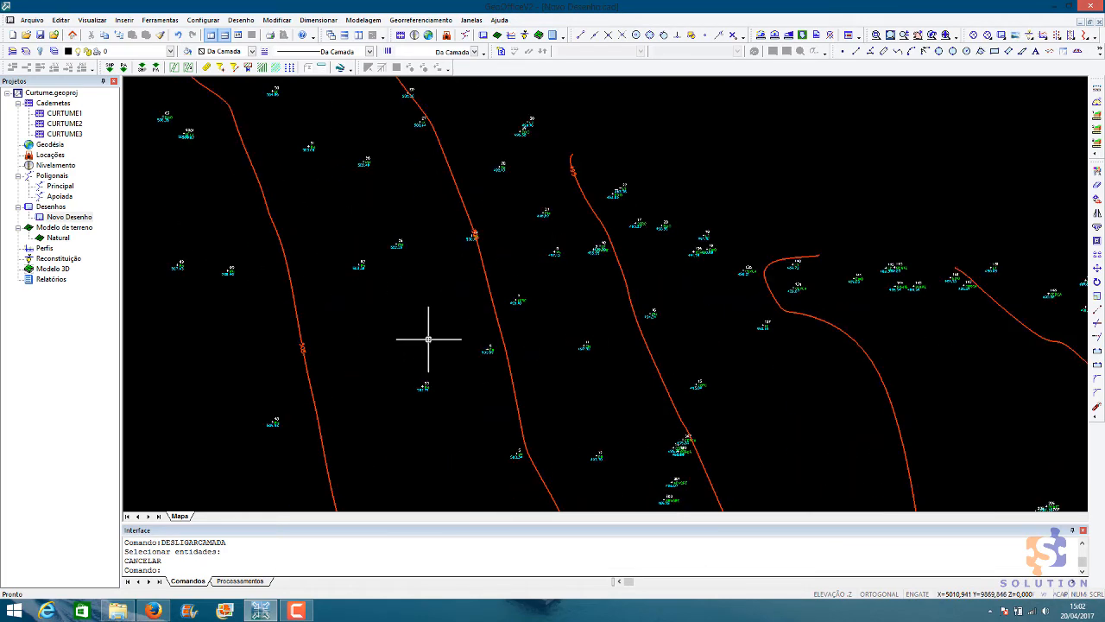
pyautogui.scroll(3, 363, 343)
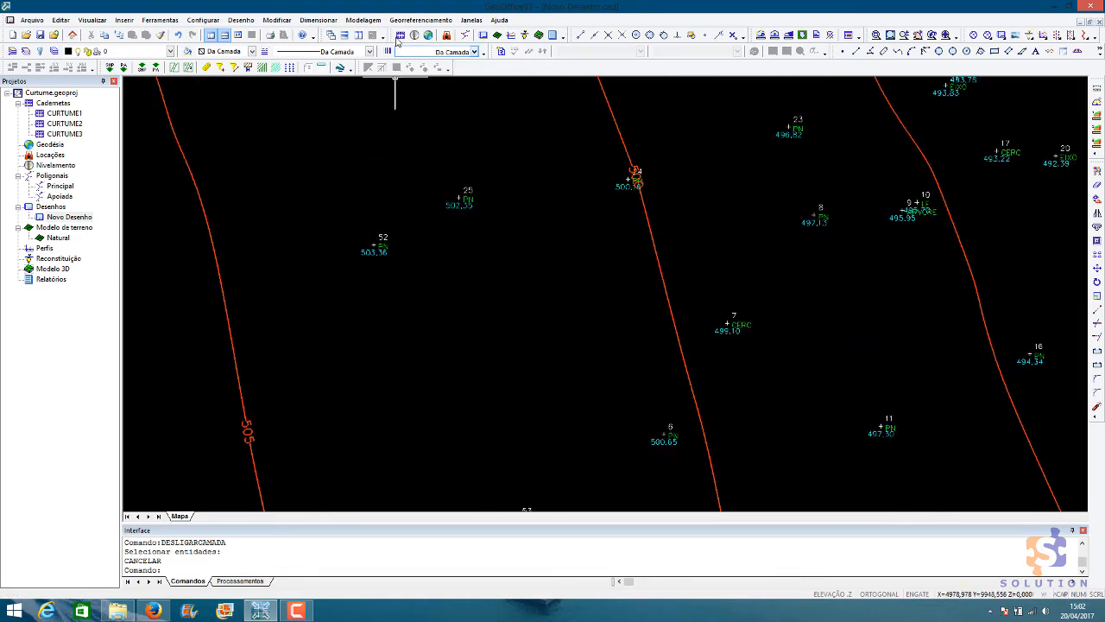
pyautogui.click(363, 20)
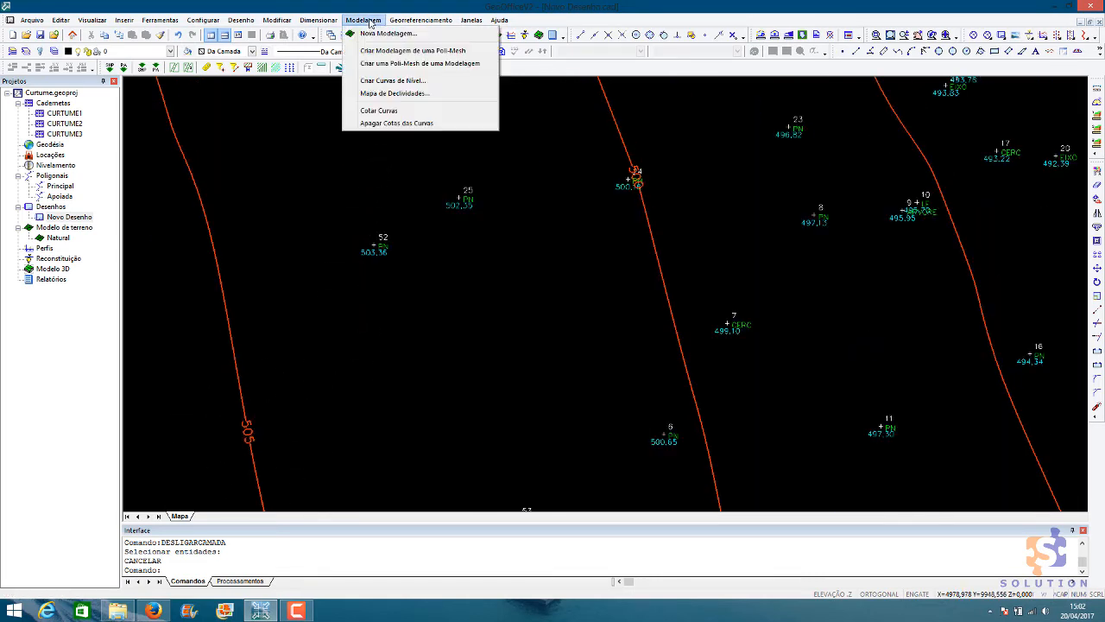
pyautogui.click(376, 126)
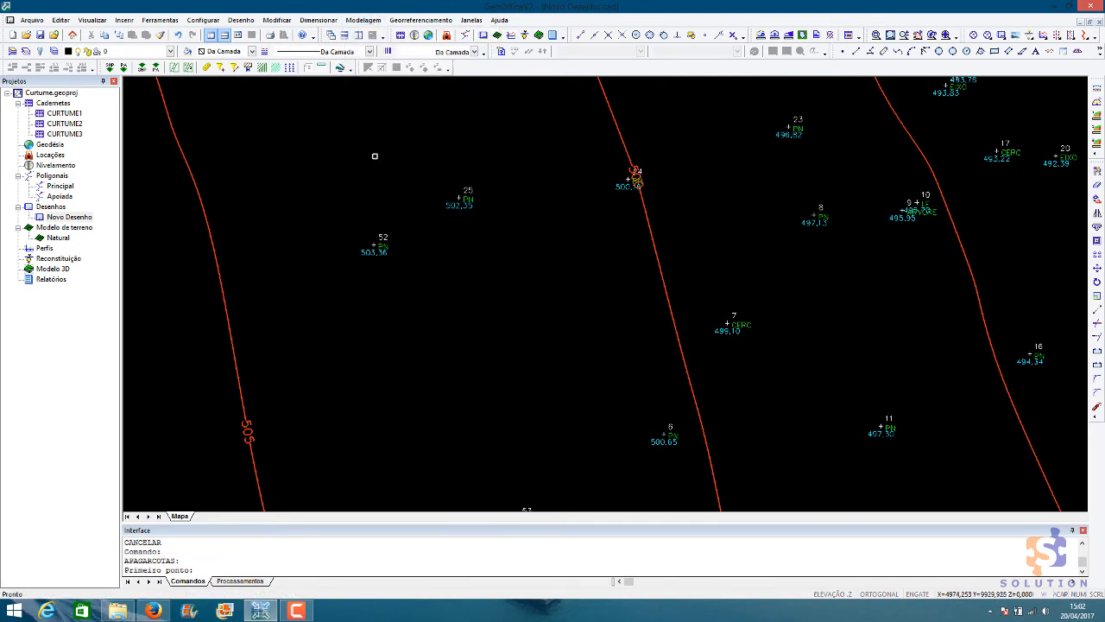
pyautogui.scroll(-5, 379, 190)
pyautogui.click(524, 133)
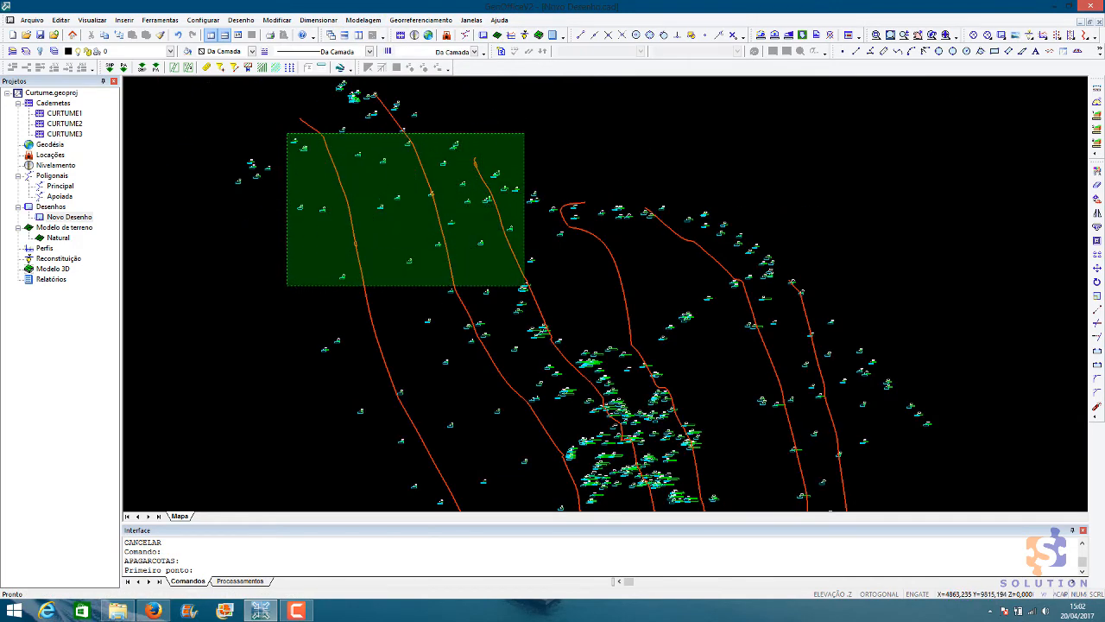
pyautogui.click(286, 288)
pyautogui.scroll(3, 330, 223)
pyautogui.press('Escape')
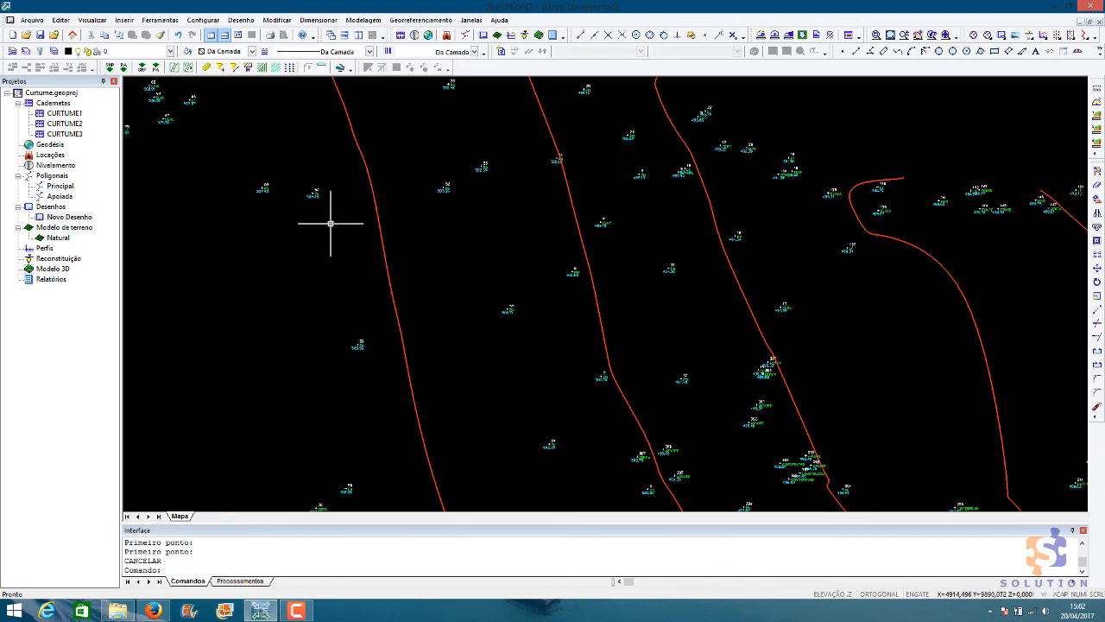
# Label the contours in text style Padrão at height 5, along a northeast line about 342 m long across the northwestern slope.
pyautogui.scroll(-3, 330, 225)
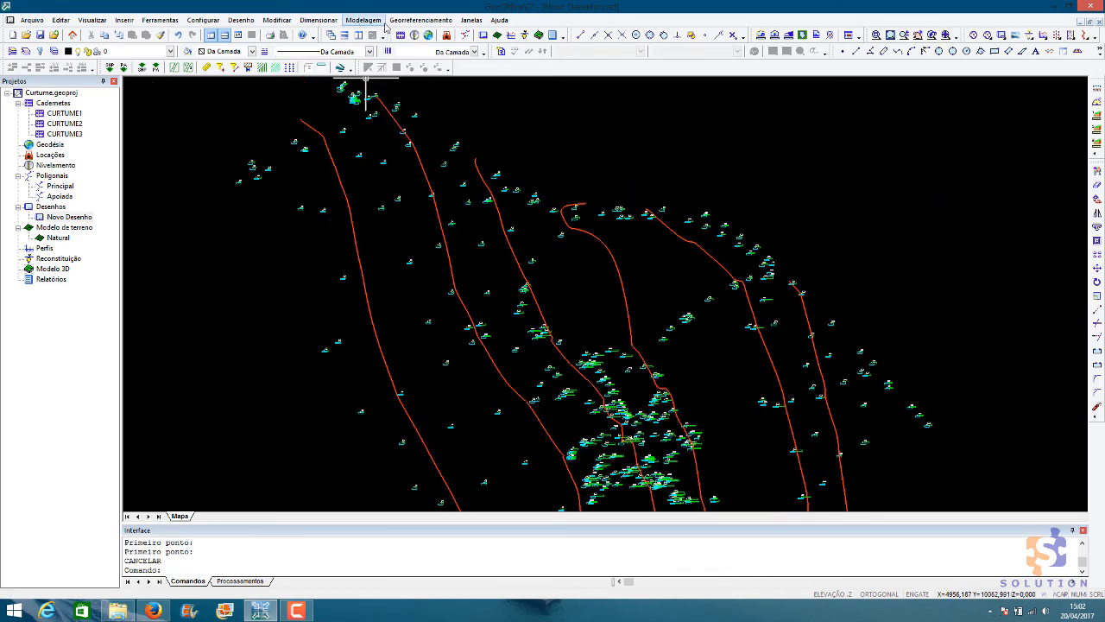
pyautogui.click(378, 23)
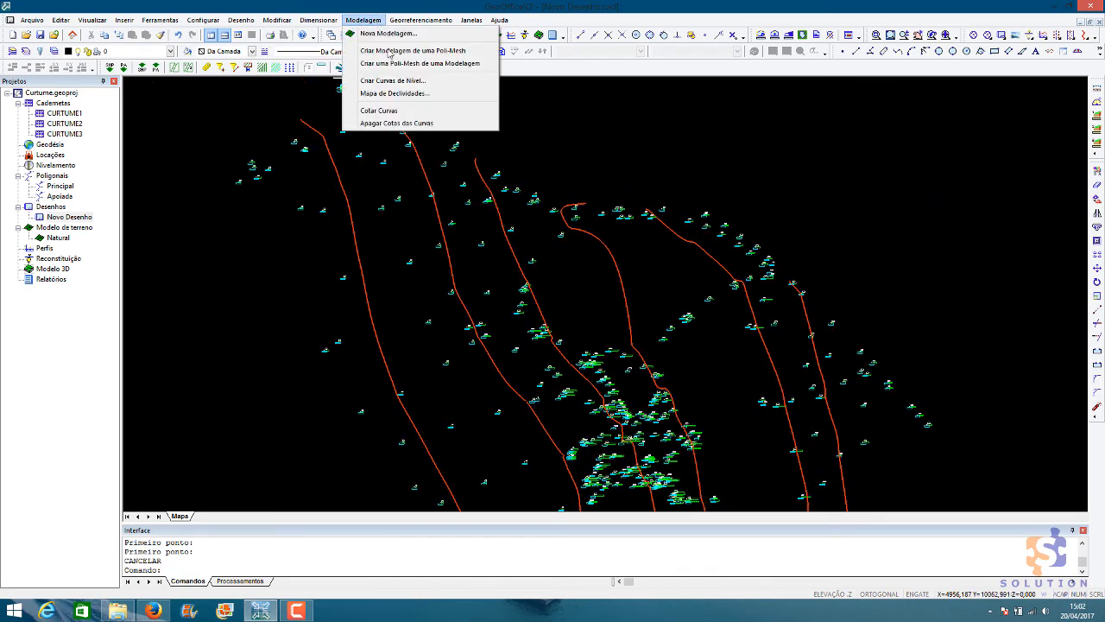
pyautogui.click(385, 115)
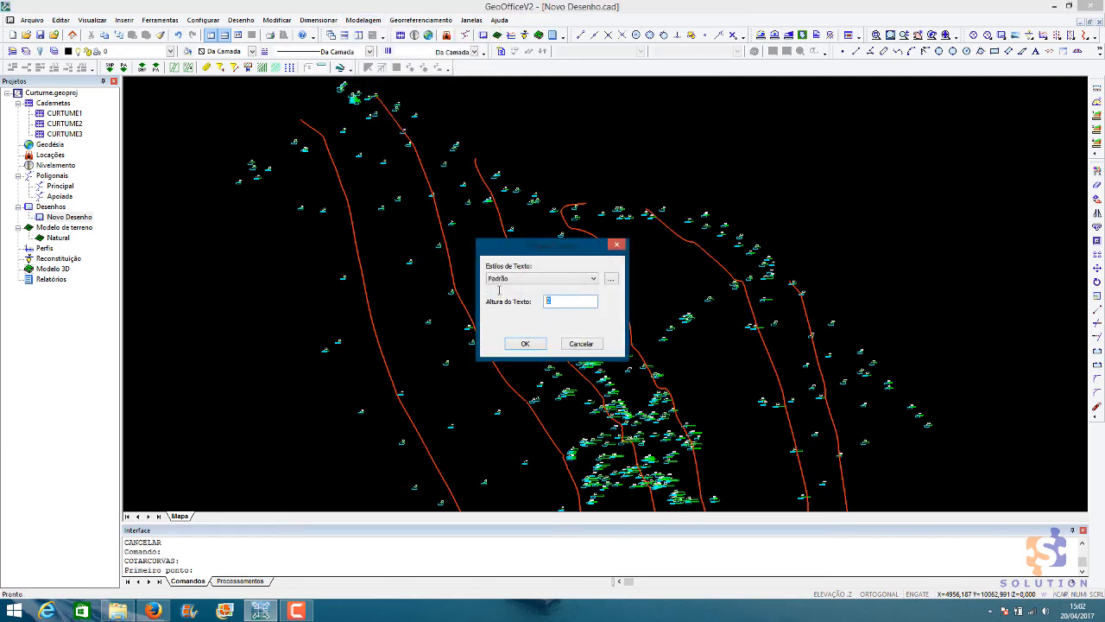
pyautogui.write('5')
pyautogui.click(526, 345)
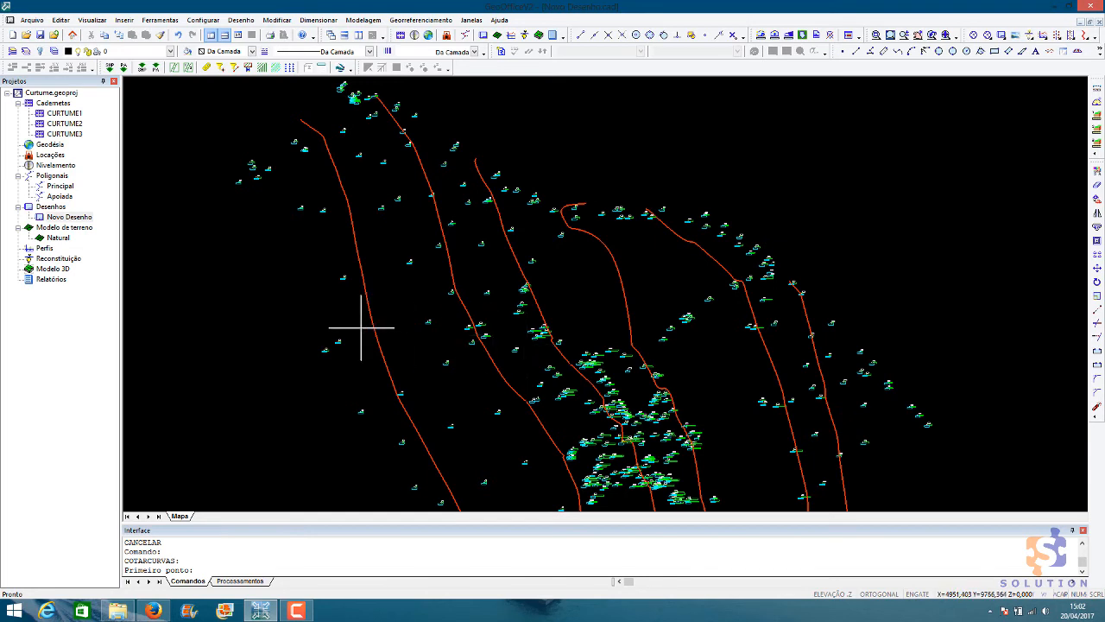
pyautogui.click(334, 318)
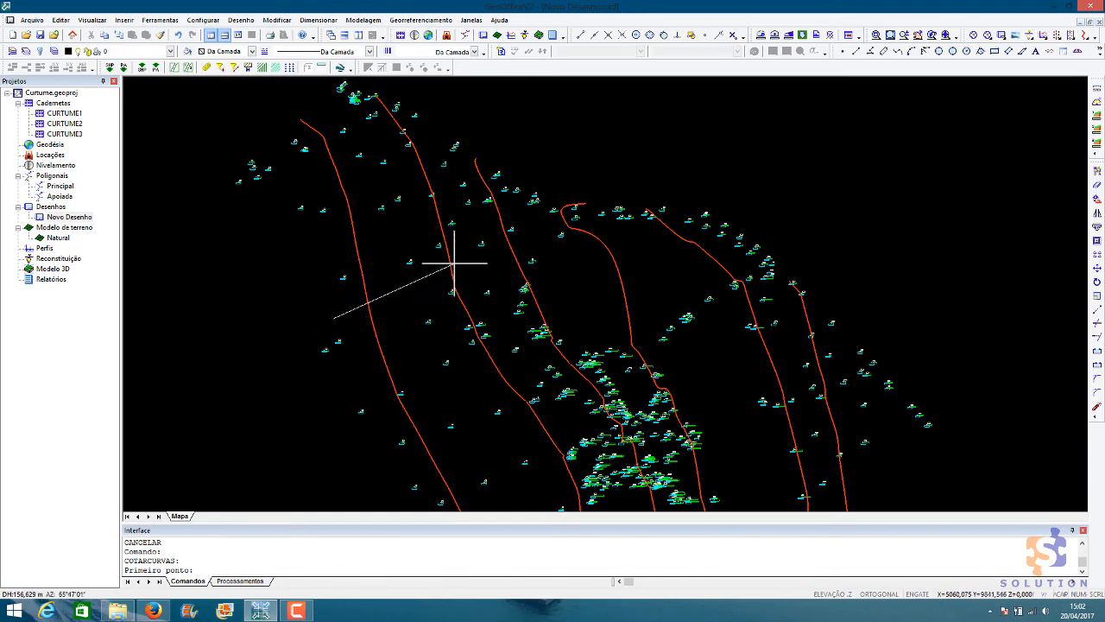
pyautogui.click(584, 177)
pyautogui.scroll(2, 493, 301)
pyautogui.press('Escape')
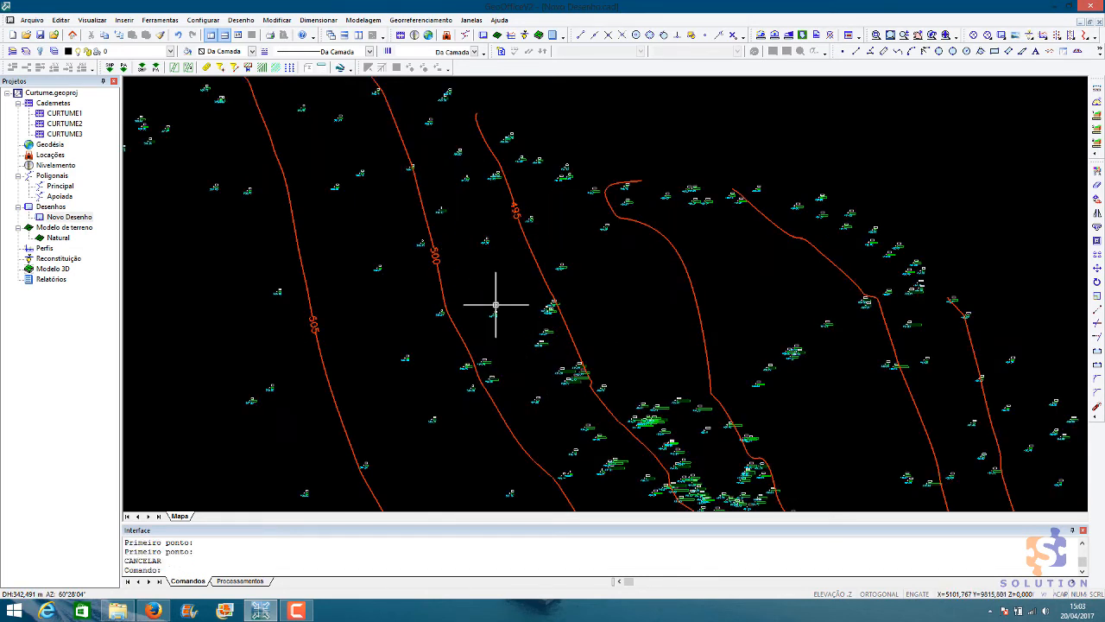
# Turn the _CURVAS002 layer back on to display the intermediate contours in the drawing.
pyautogui.click(129, 51)
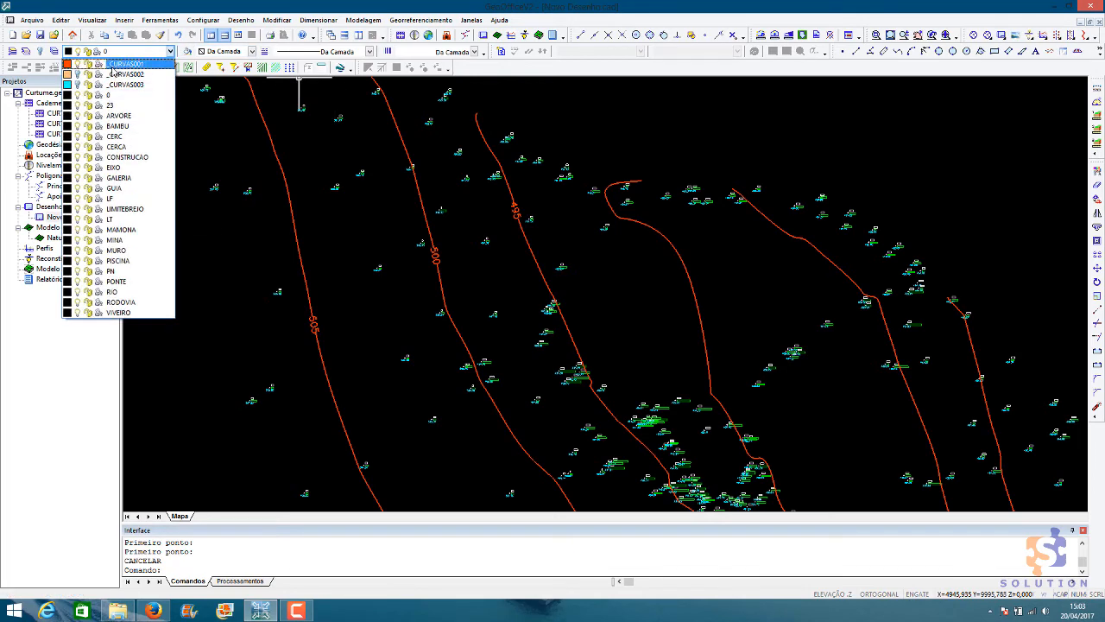
pyautogui.click(77, 75)
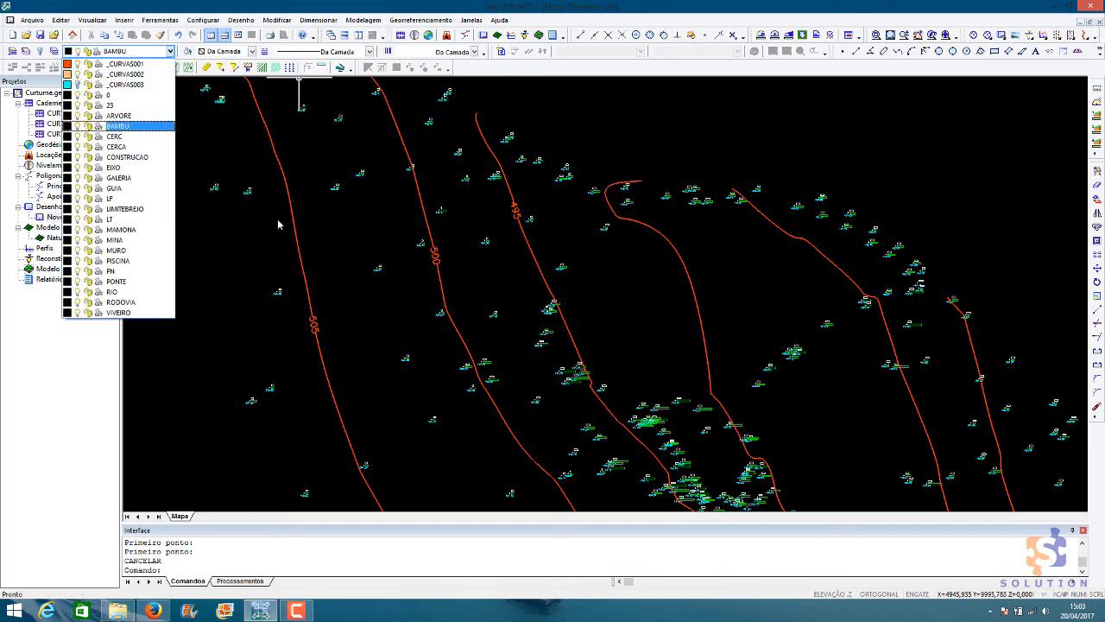
pyautogui.click(319, 262)
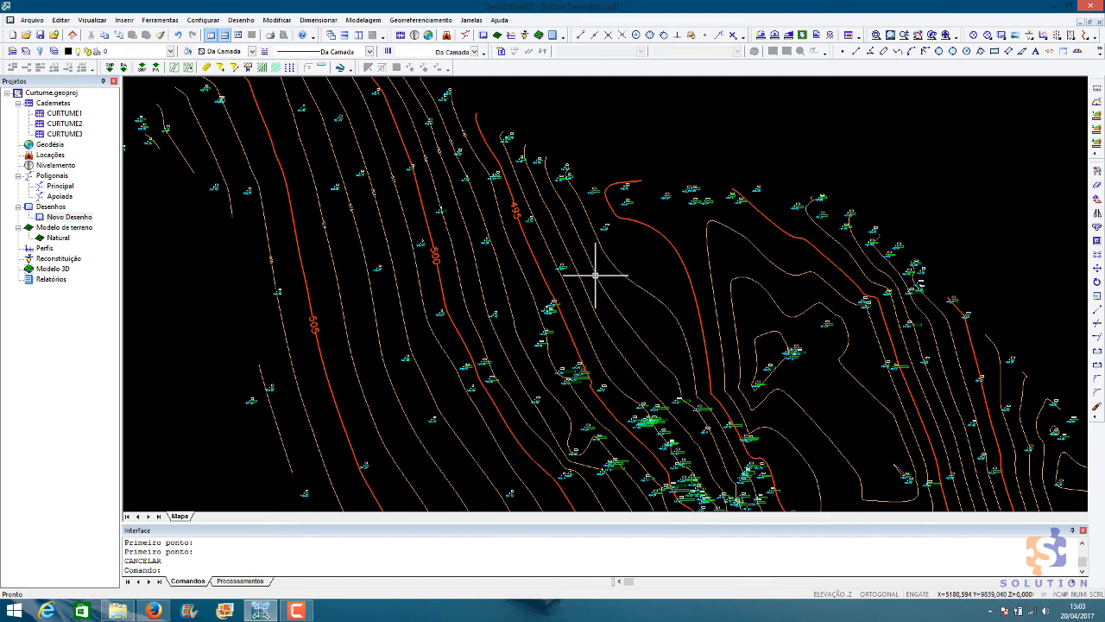
pyautogui.scroll(2, 613, 291)
pyautogui.scroll(-3, 614, 291)
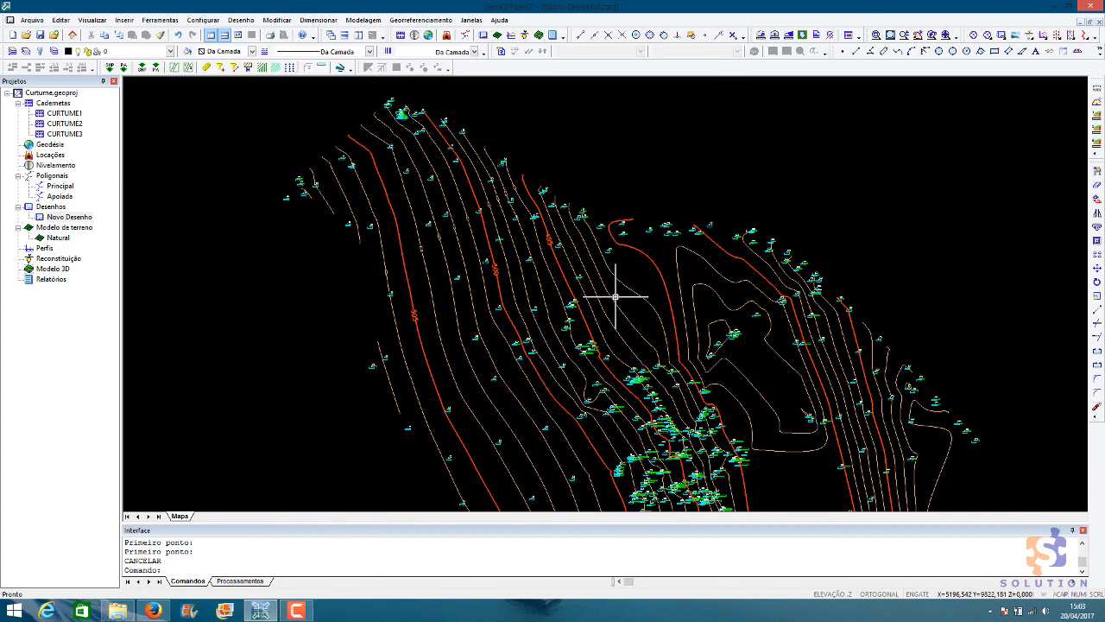
pyautogui.moveTo(626, 318); pyautogui.dragTo(575, 291, button='middle')
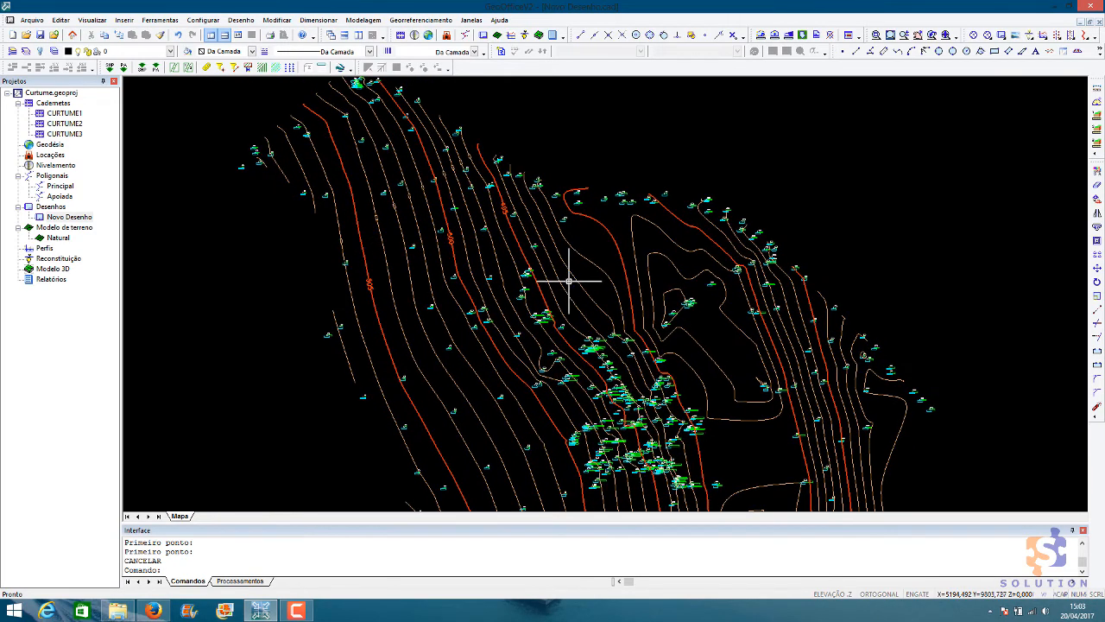
pyautogui.scroll(-2, 569, 281)
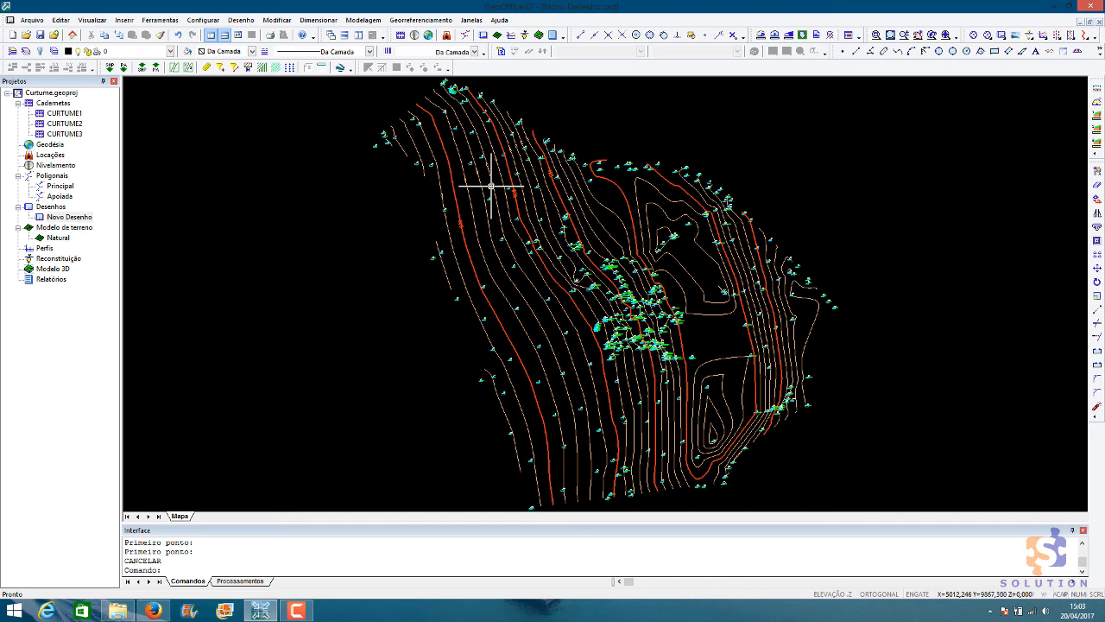
pyautogui.press('Escape')
pyautogui.press('Escape')
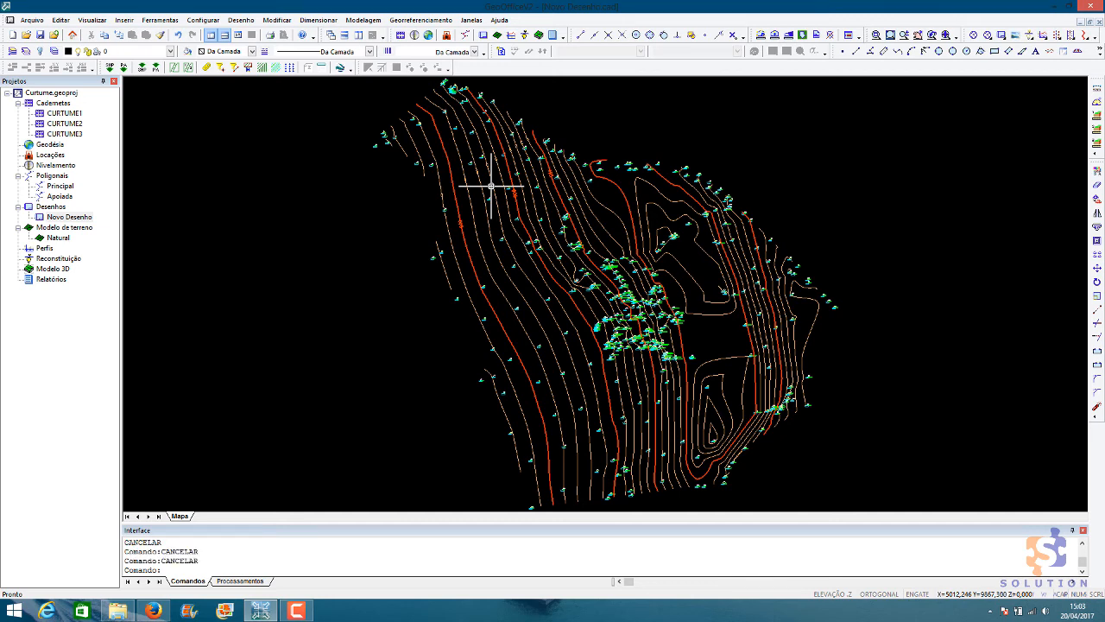